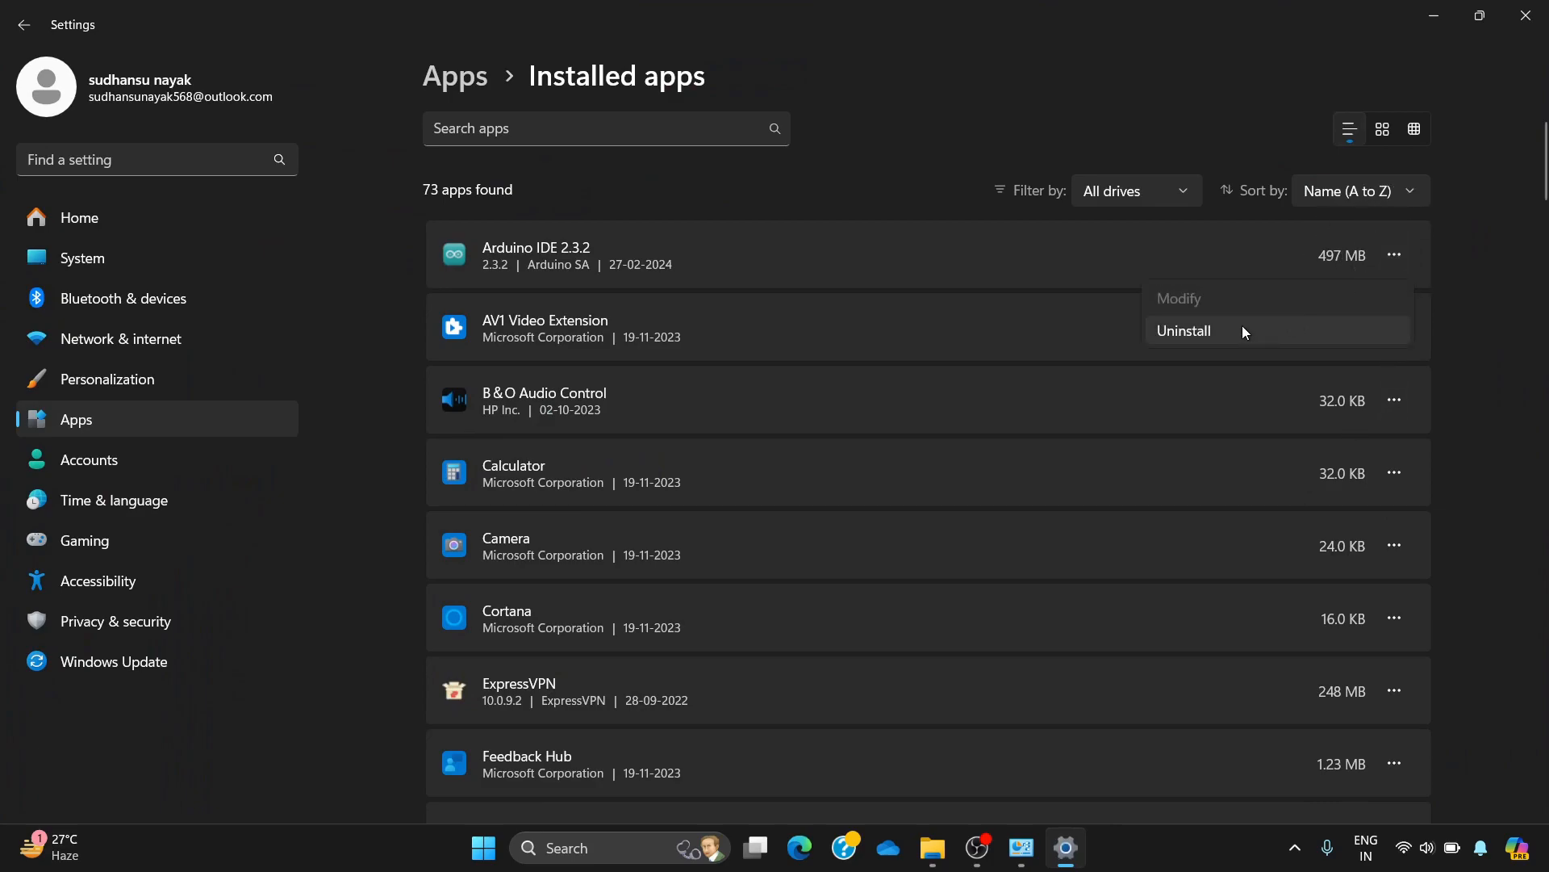
click(1435, 13)
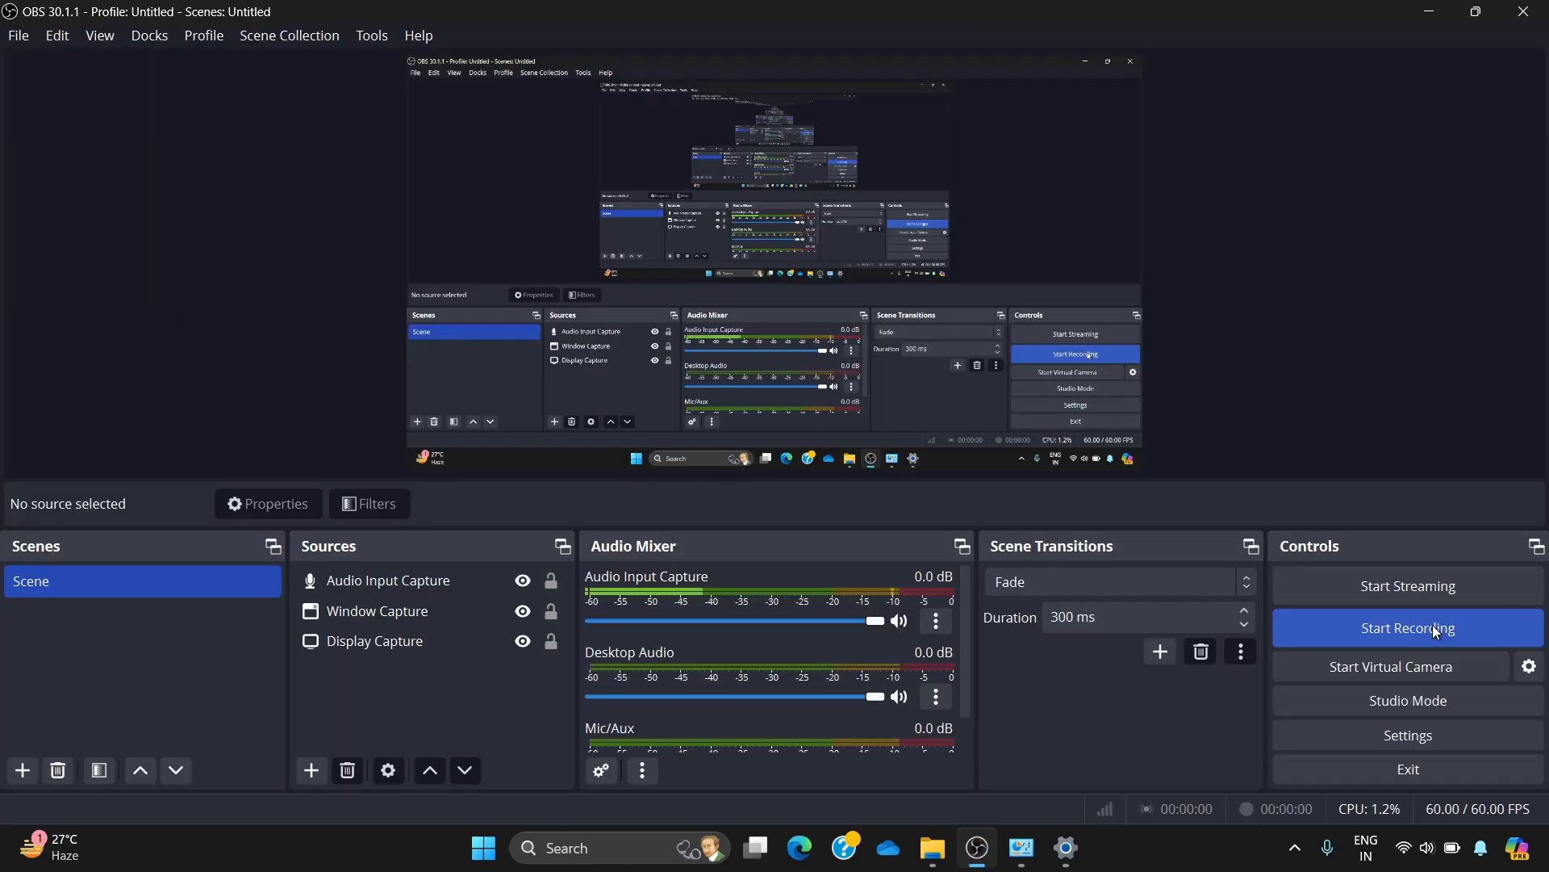
click(1437, 632)
click(1430, 12)
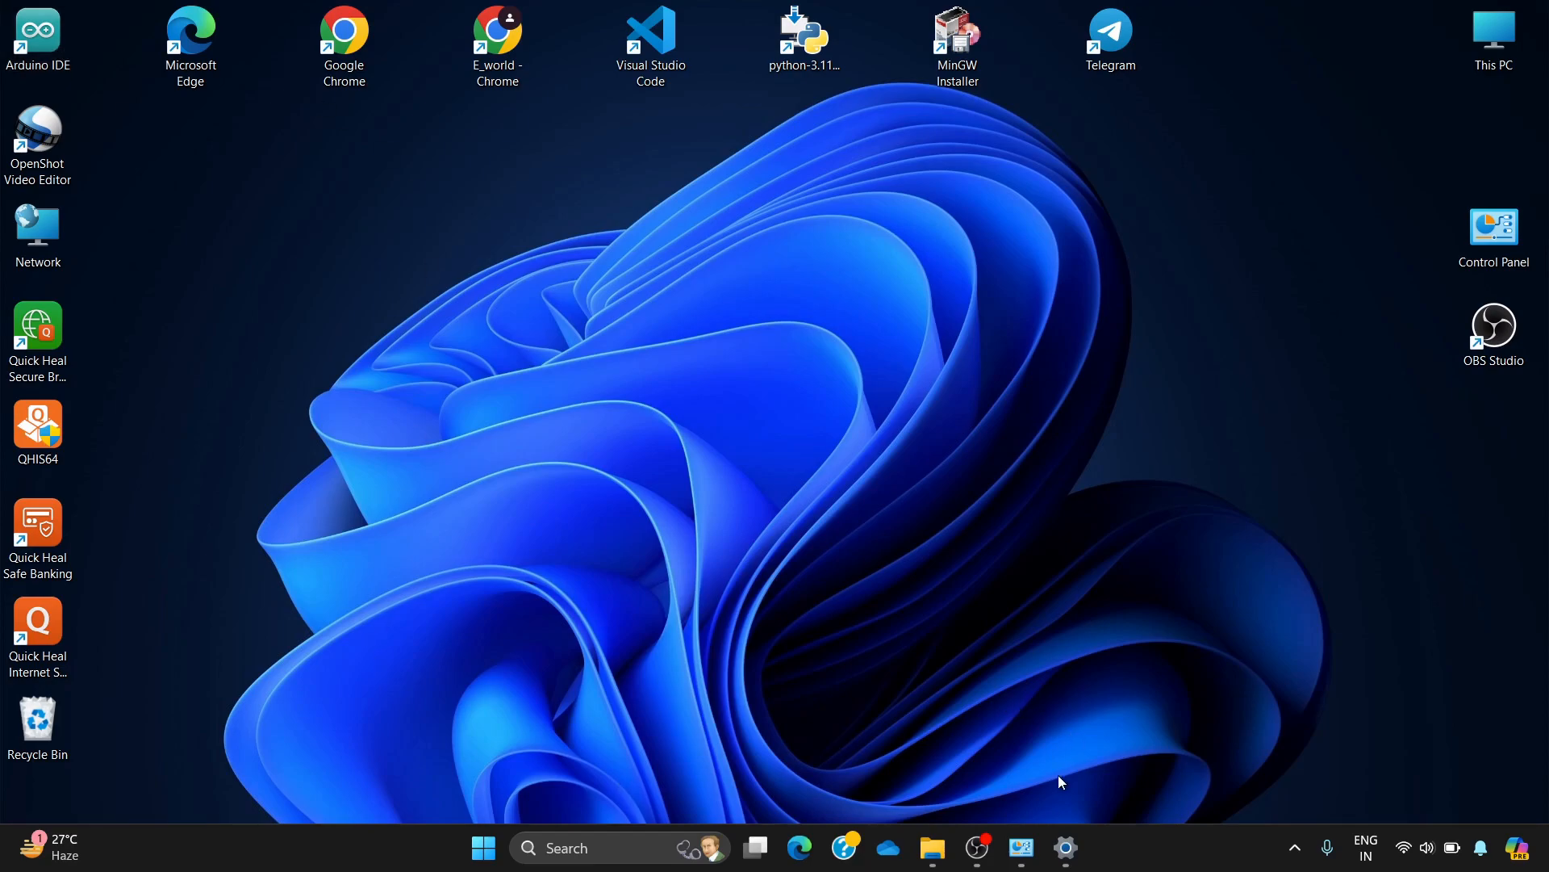
click(1022, 847)
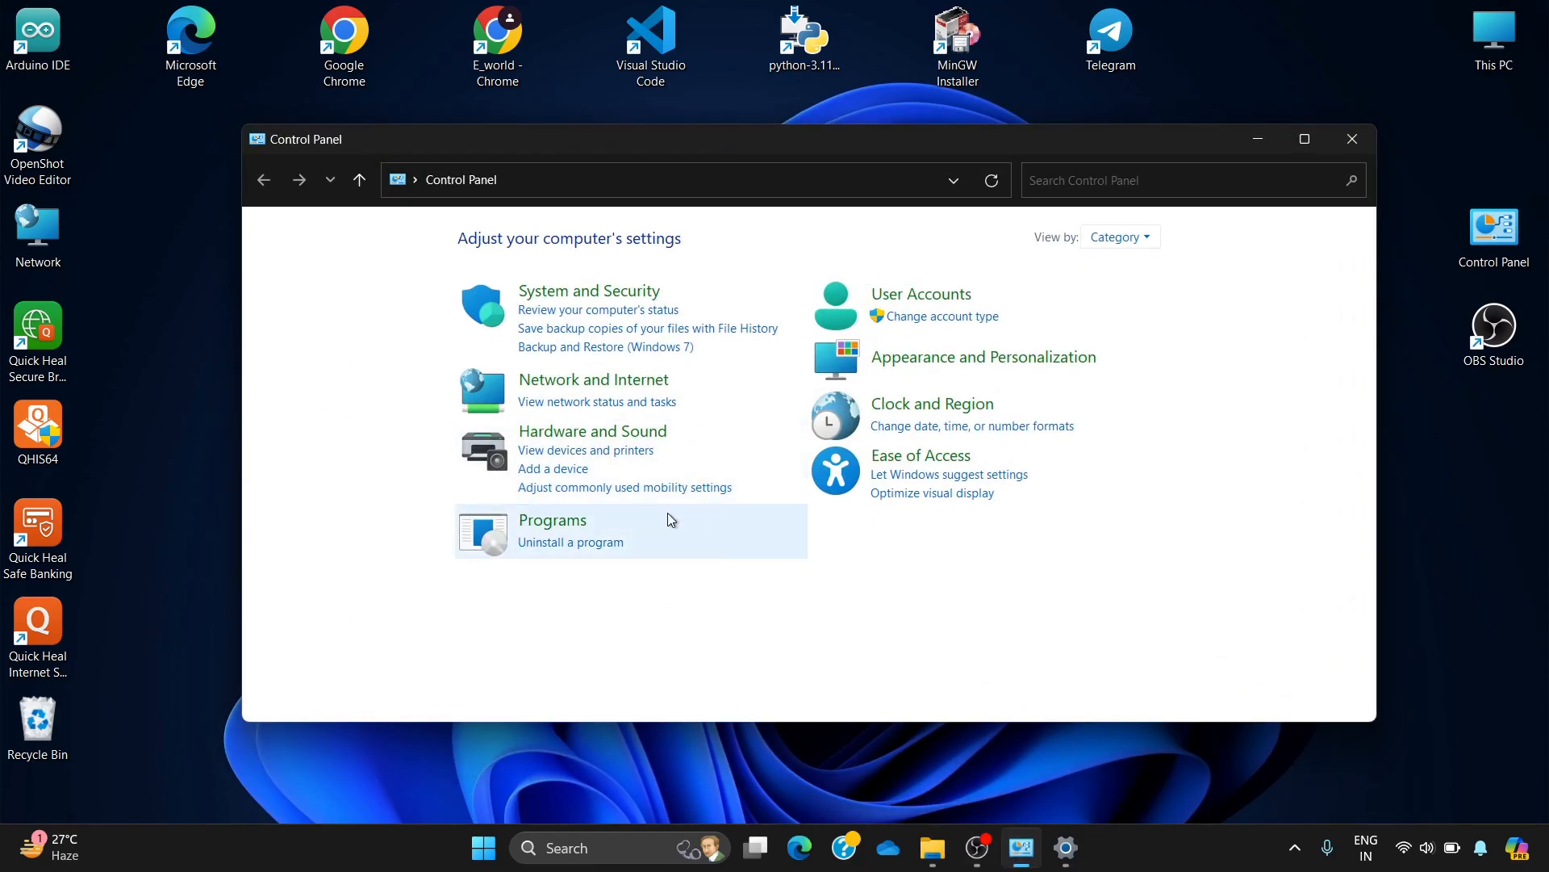
click(1066, 847)
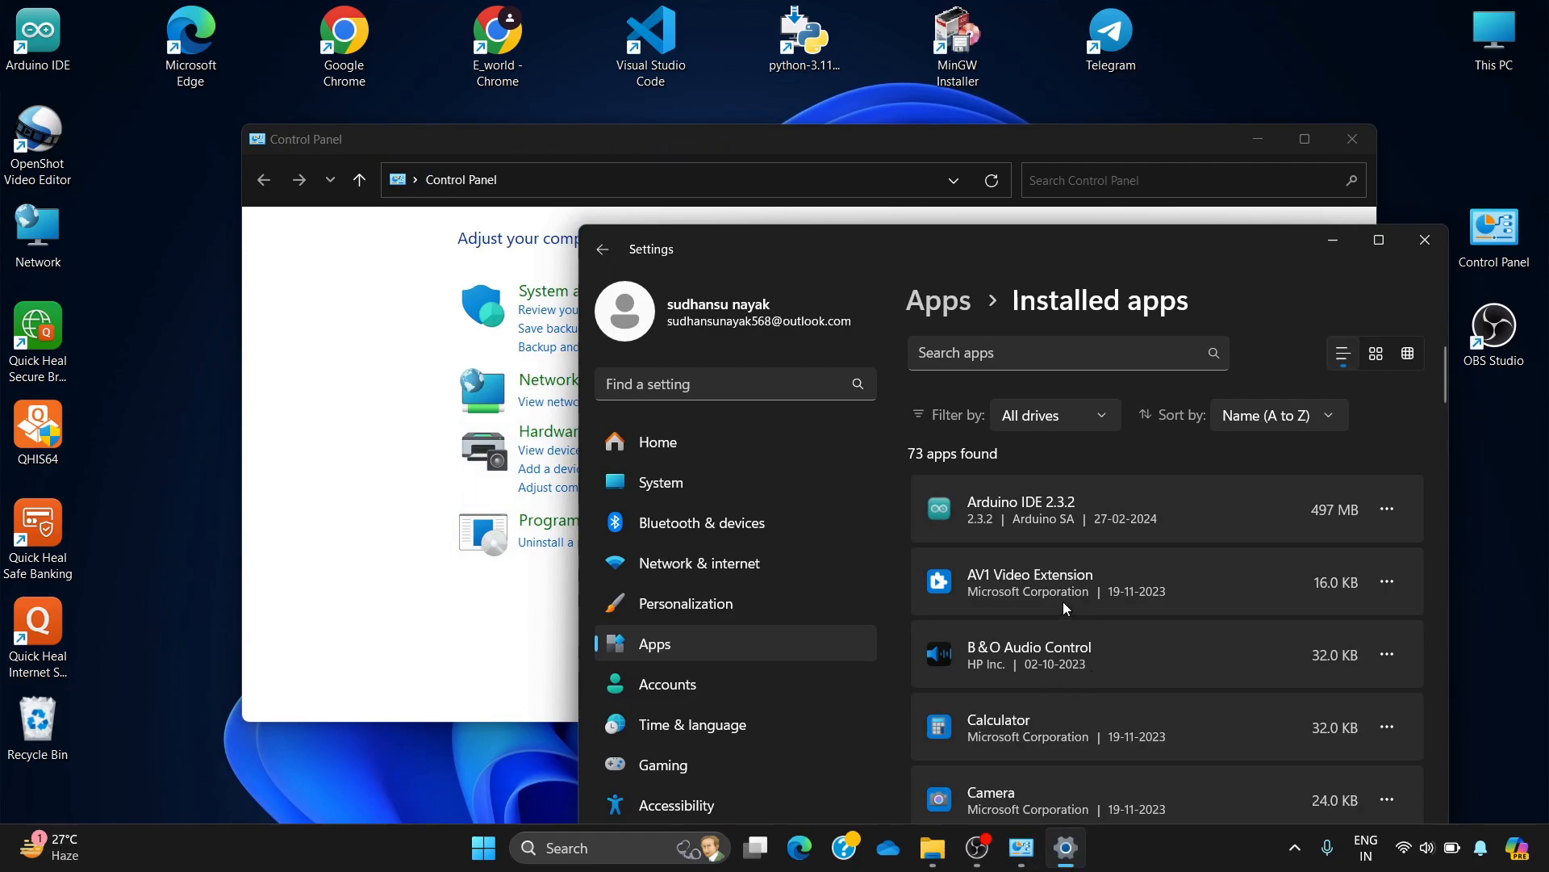
click(1333, 239)
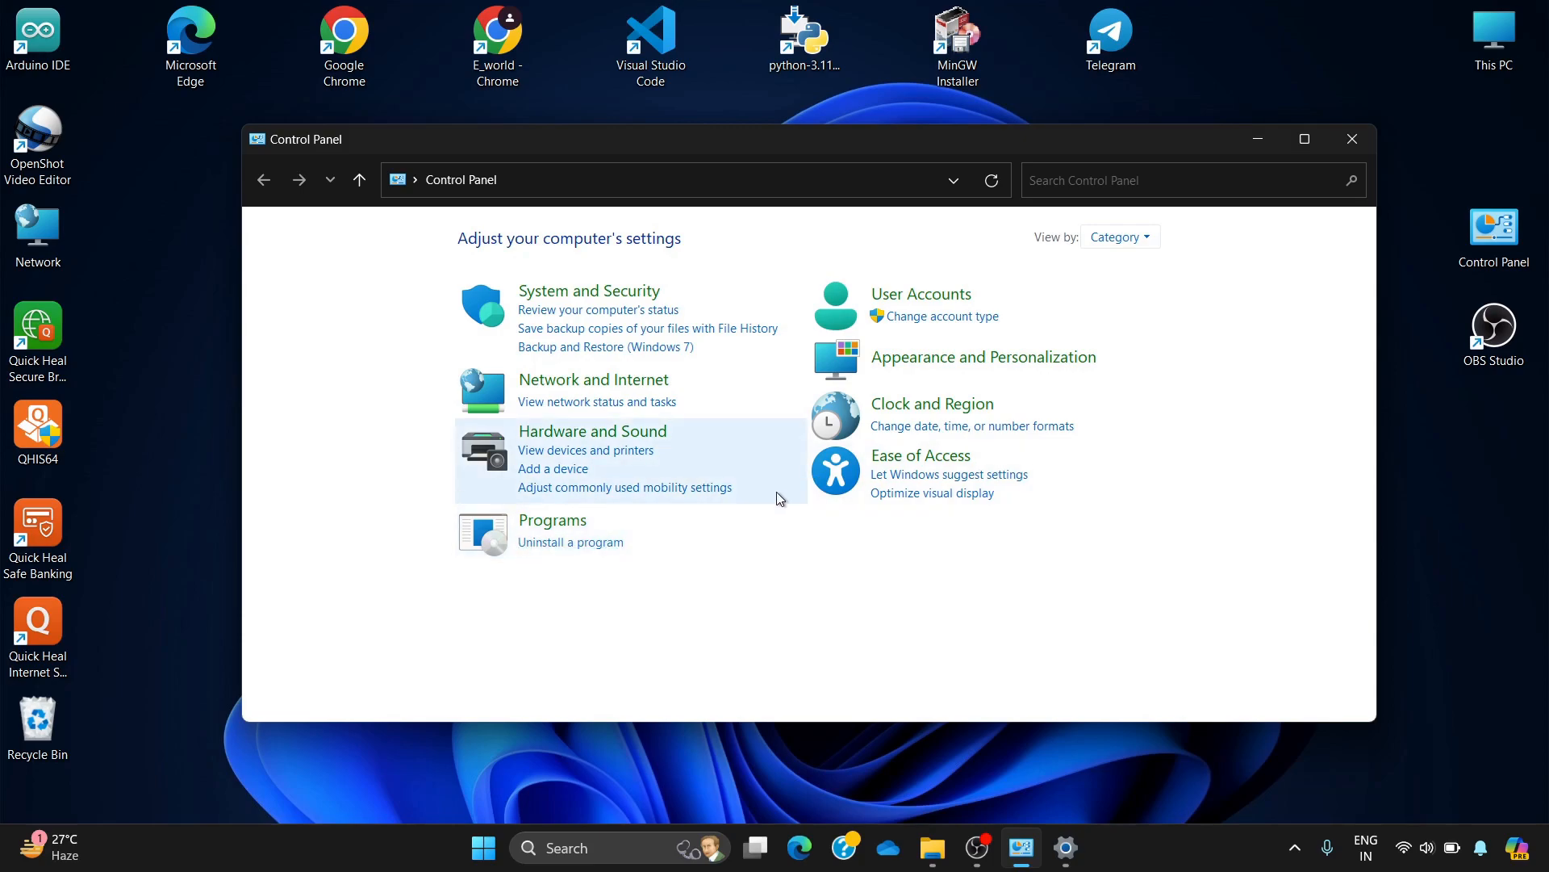
click(1256, 137)
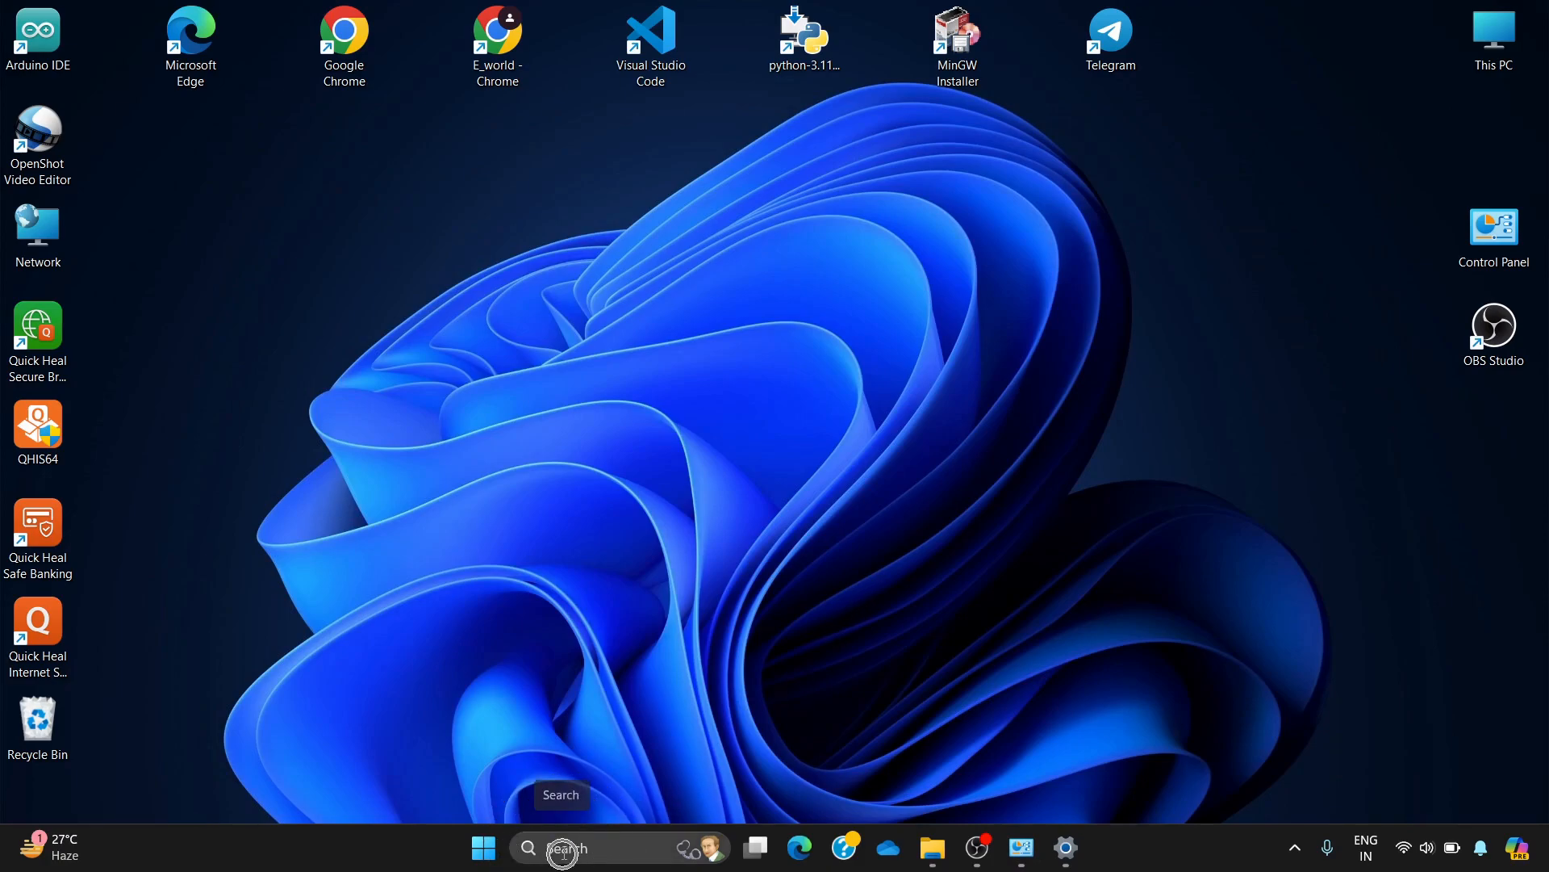
- Find Control Panel with the Windows search and open its list of programs to uninstall
click(588, 852)
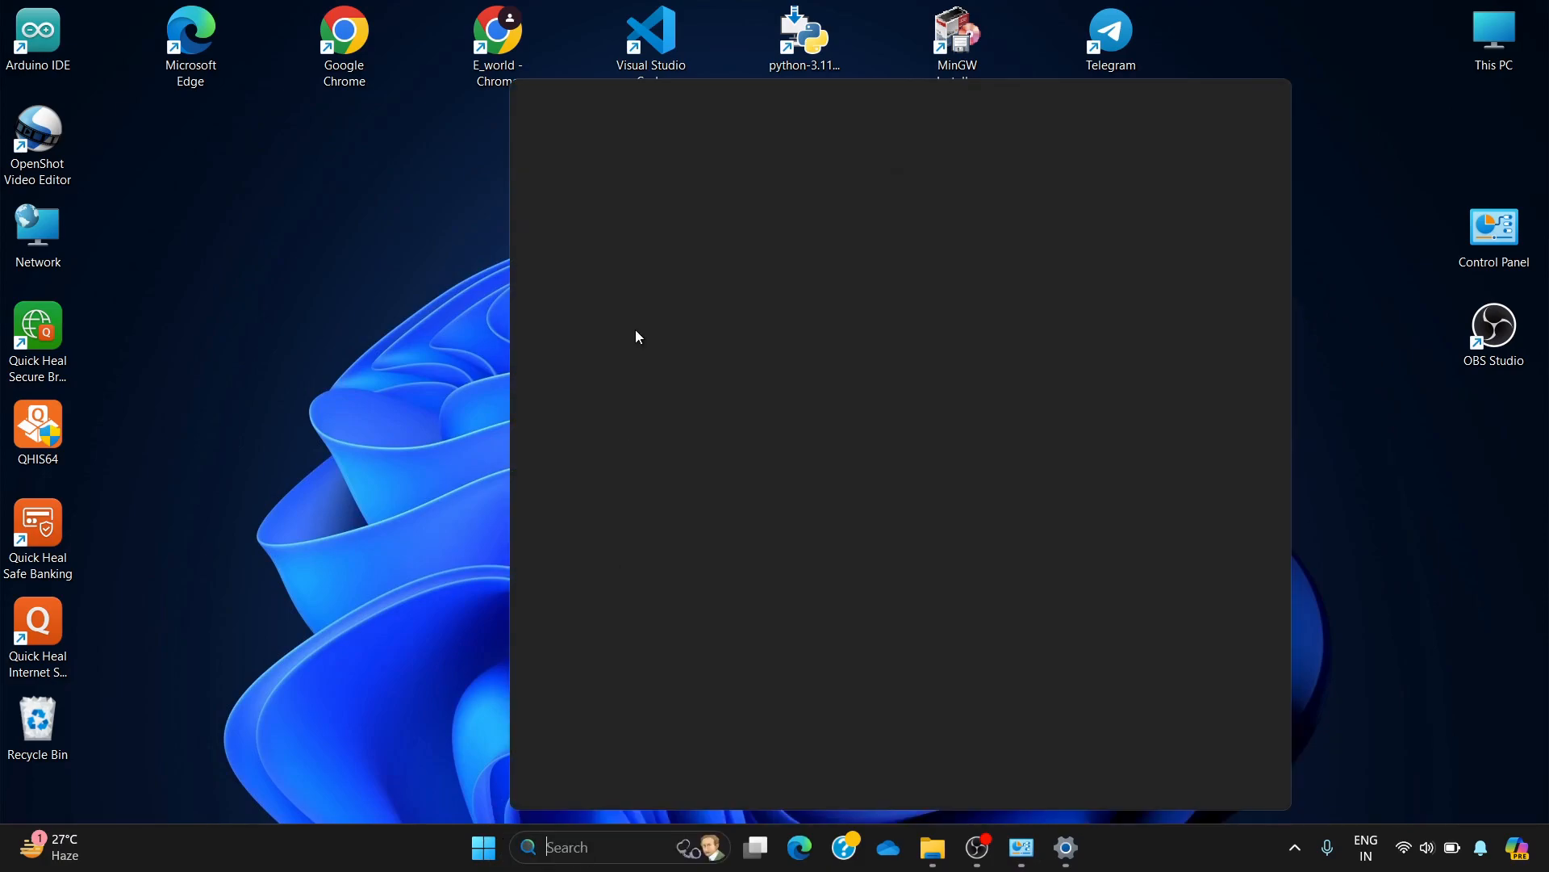
text(control Panel)
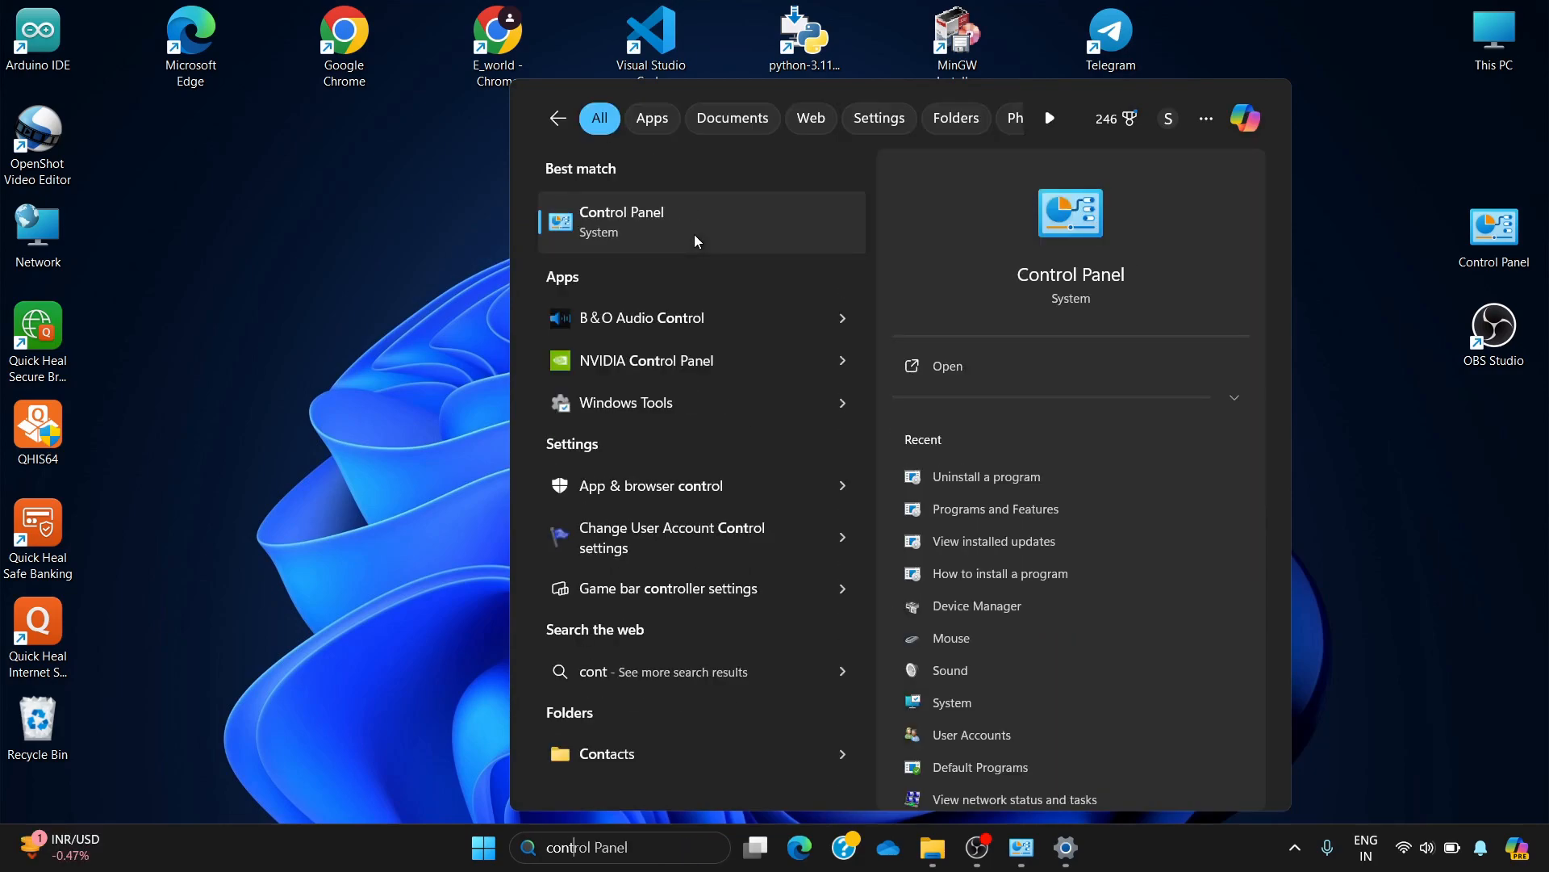
click(1077, 240)
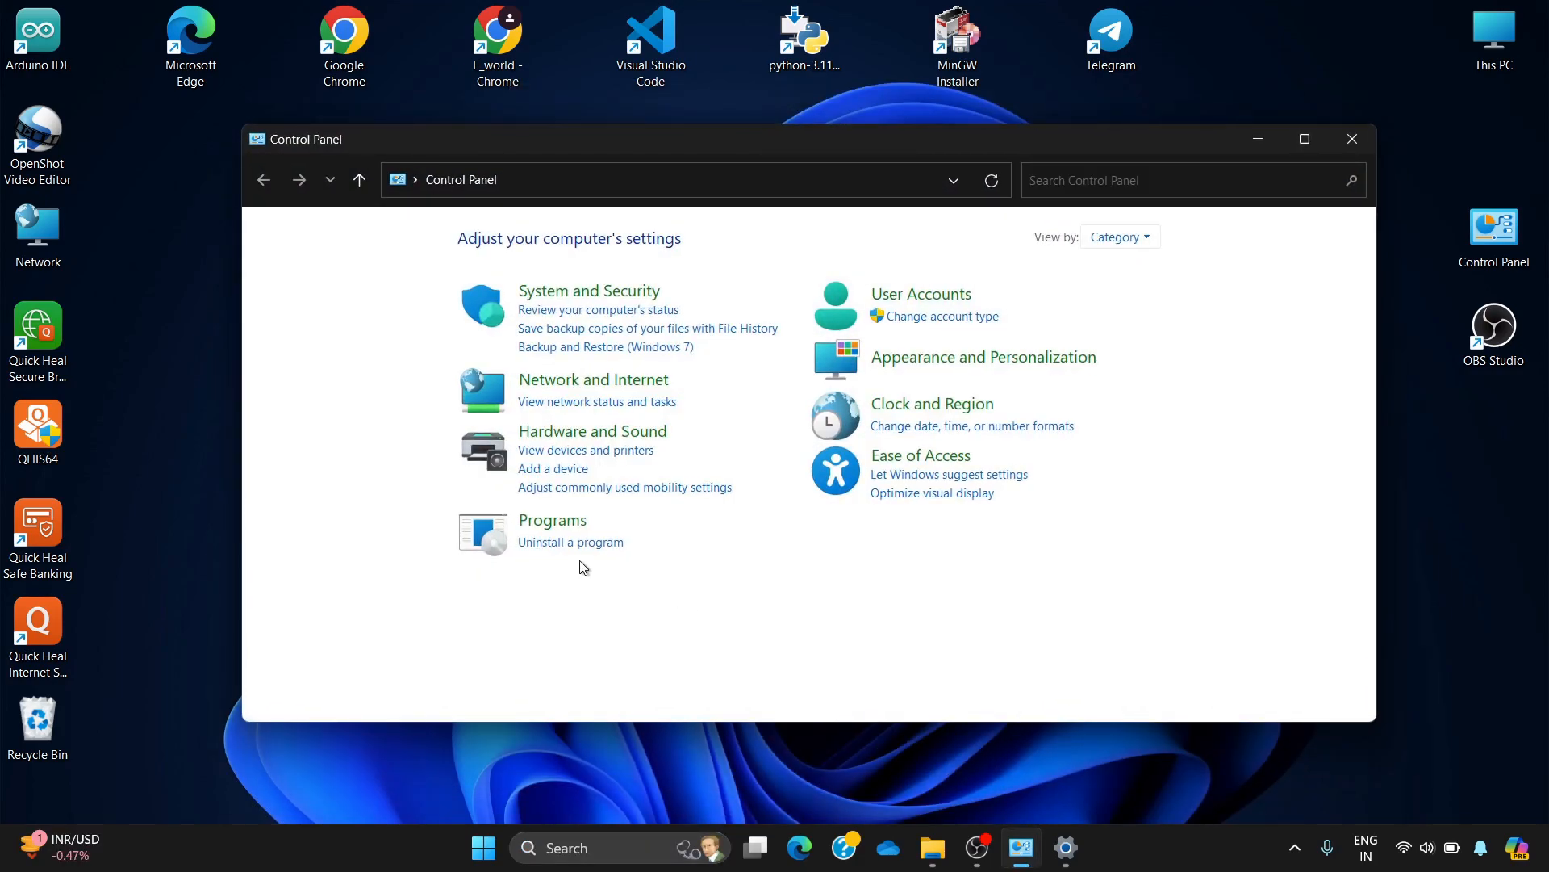
click(565, 543)
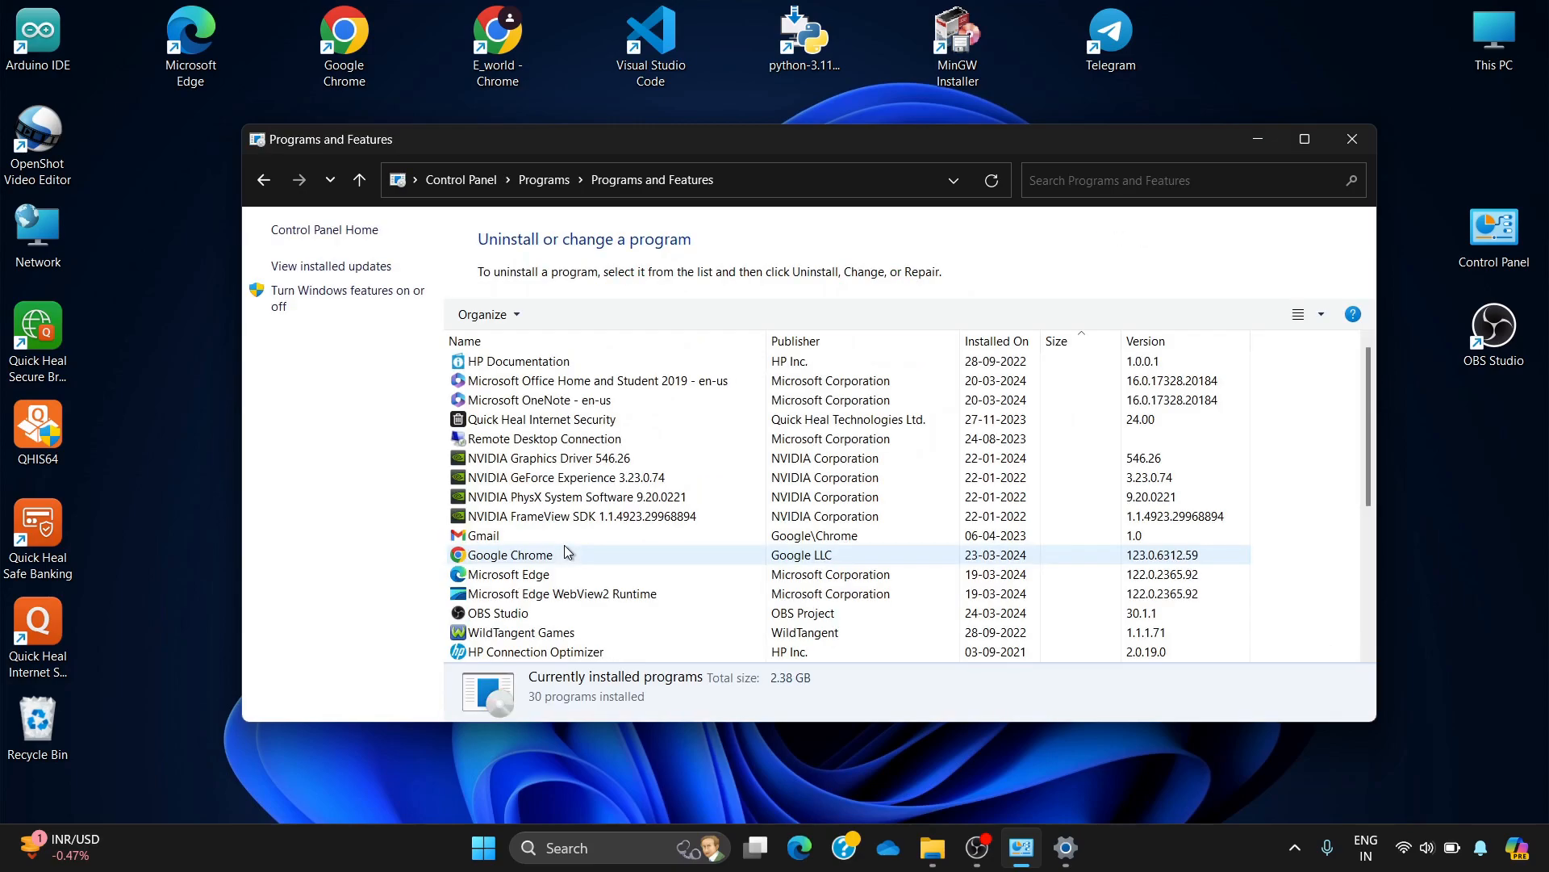
- Select Arduino IDE 2.3.2 in the list of installed programs
scroll(581, 547, down, 5)
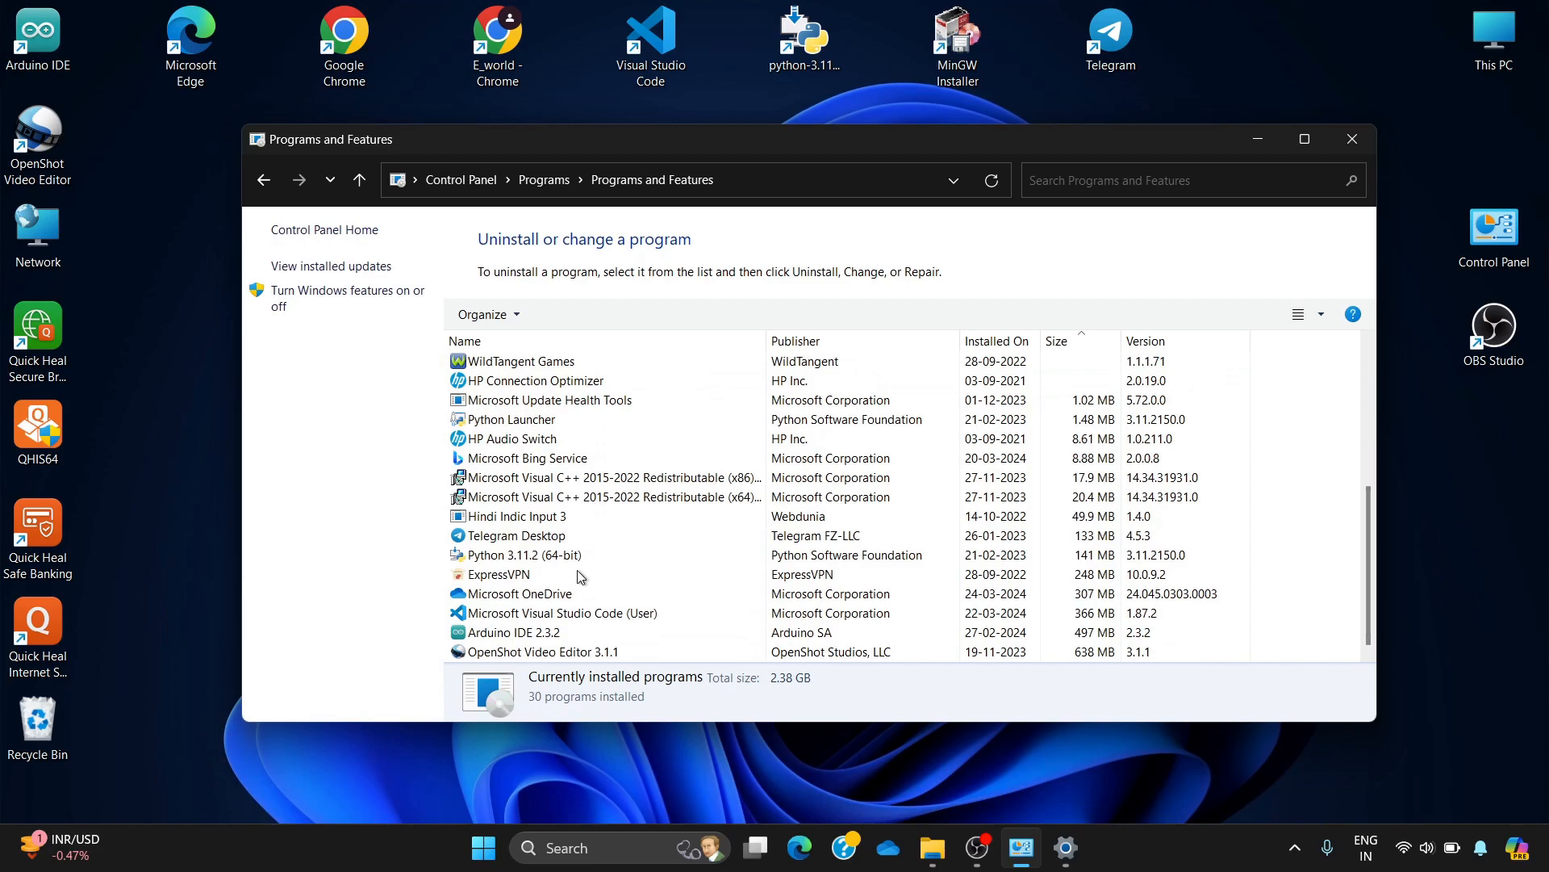
click(502, 636)
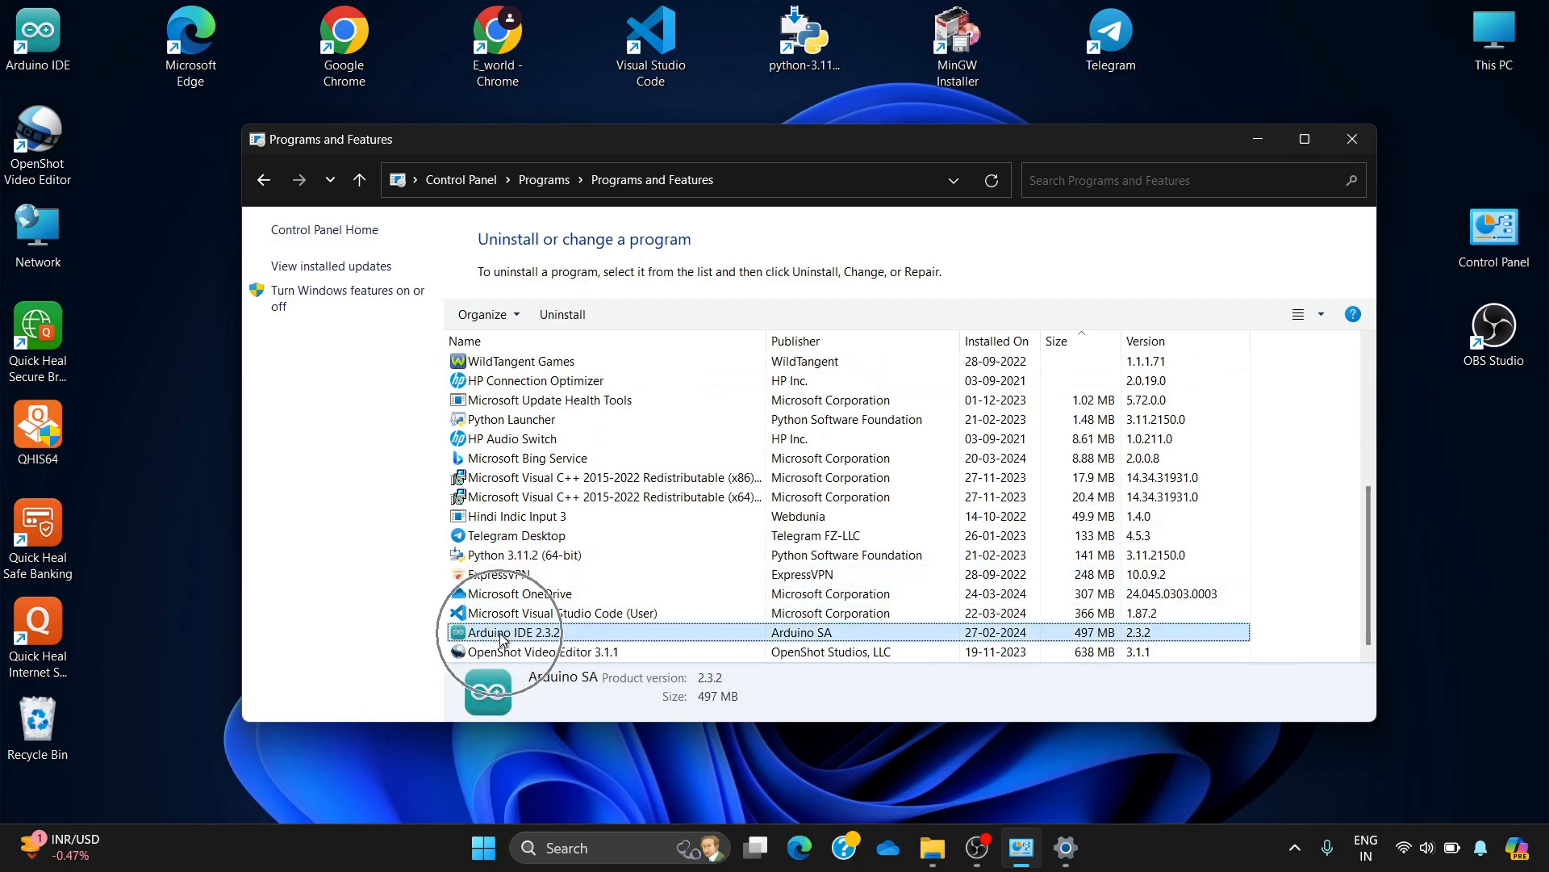
click(576, 319)
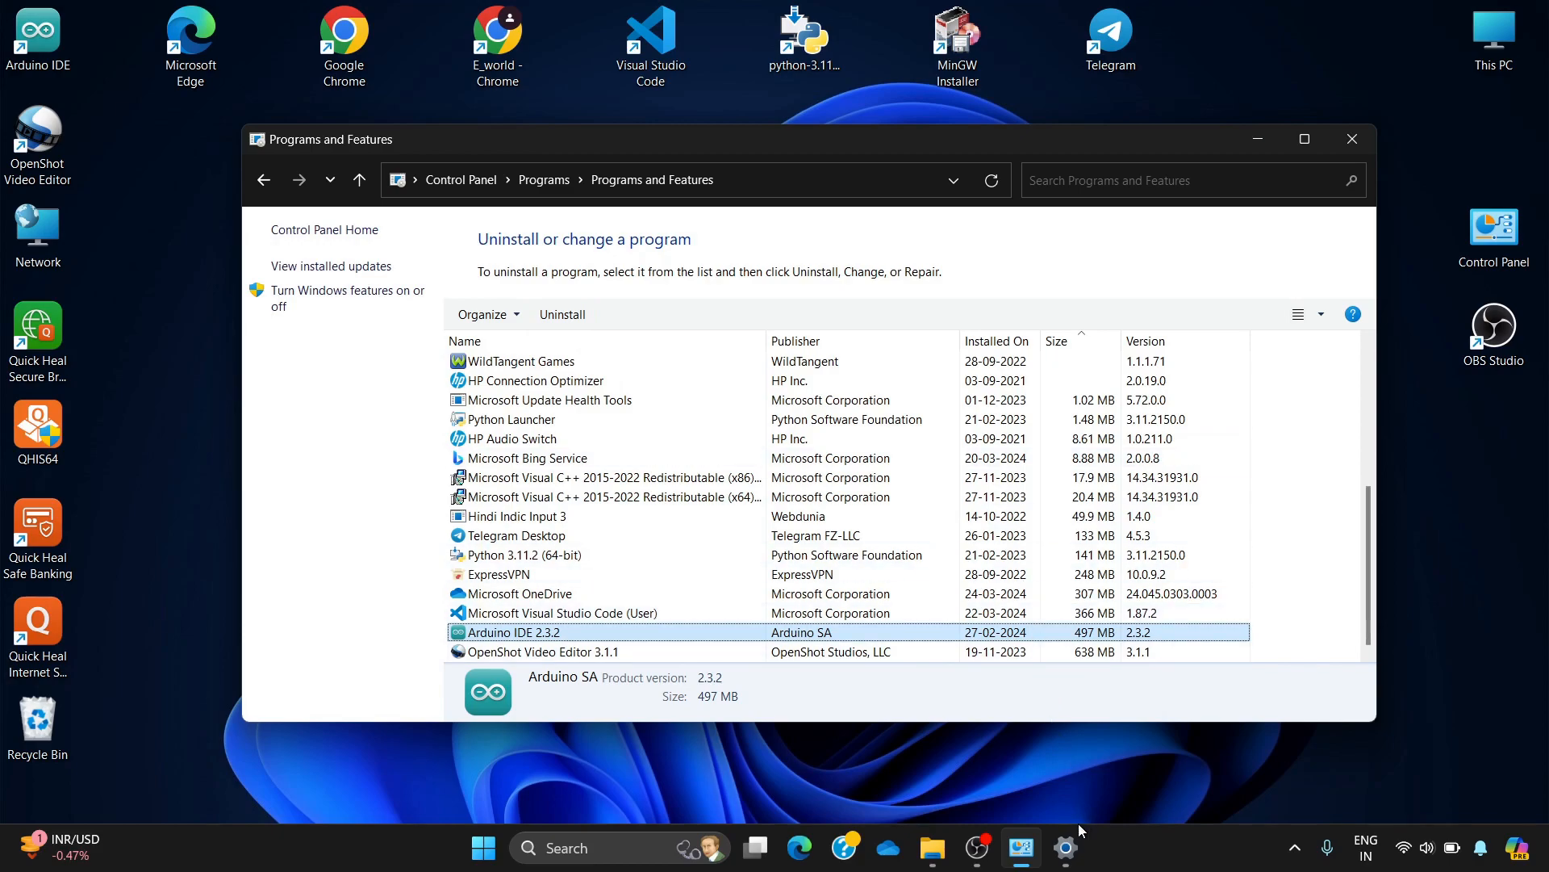
- Switch to Settings and view the uninstall option for Arduino IDE 2.3.2 among the installed apps
click(1067, 844)
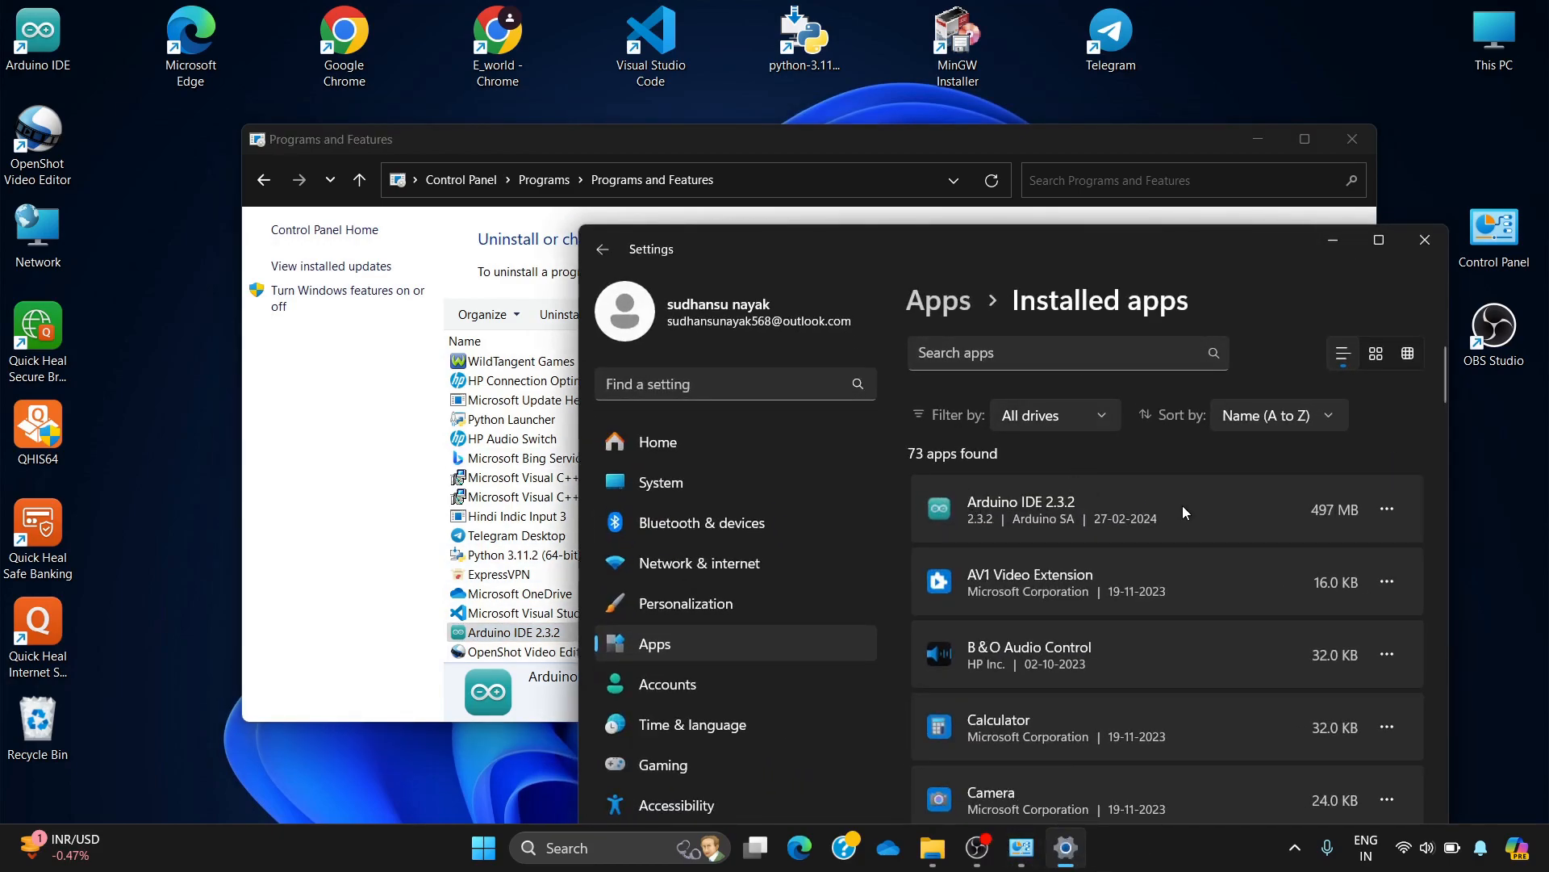
click(1071, 347)
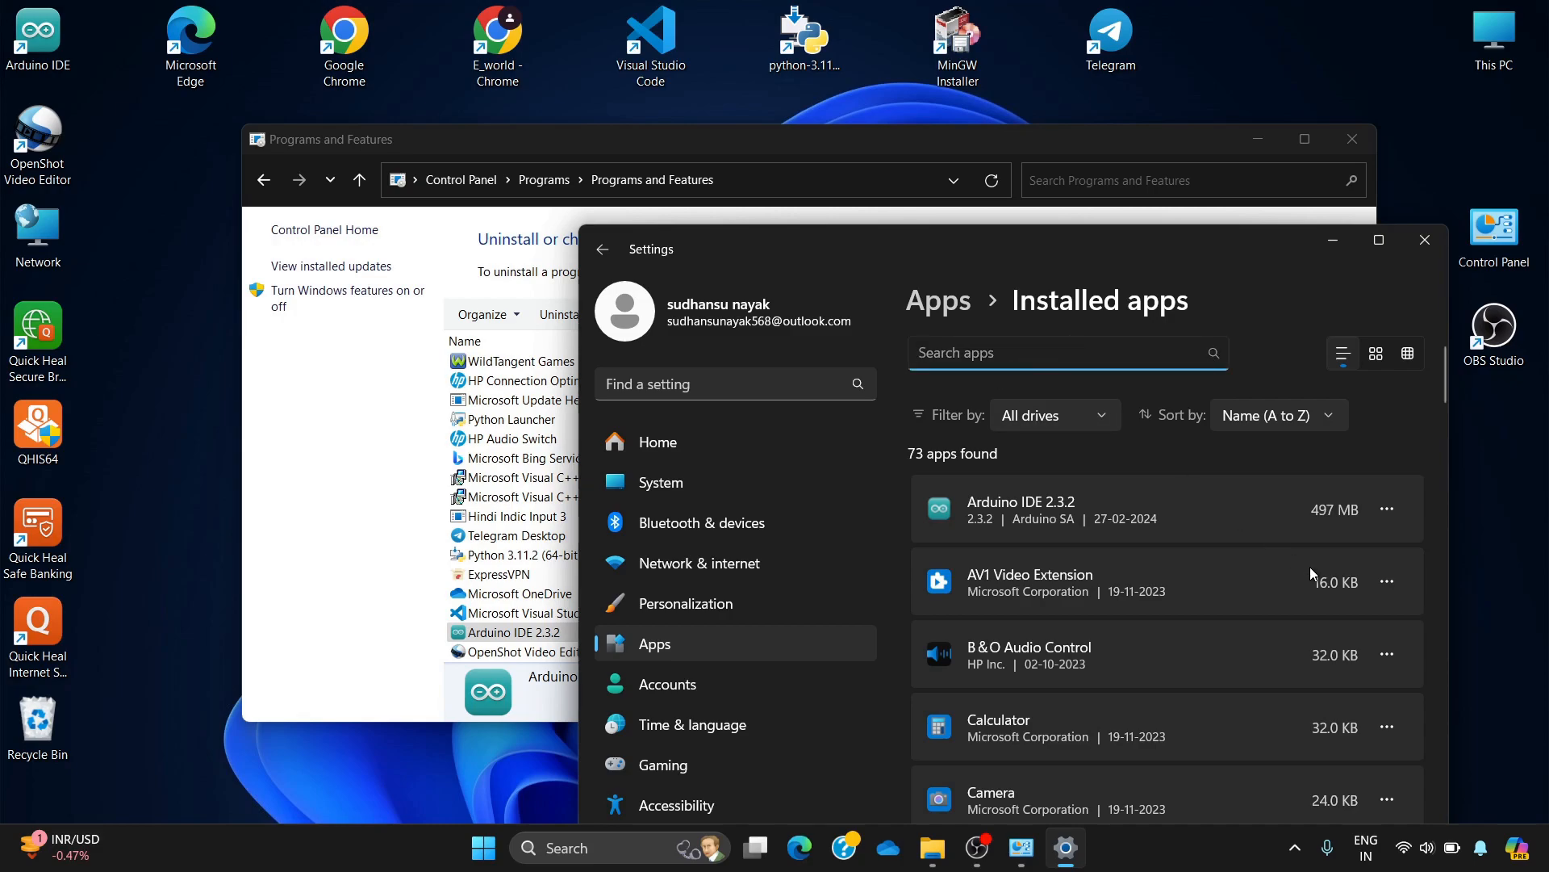
scroll(1102, 599, down, 10)
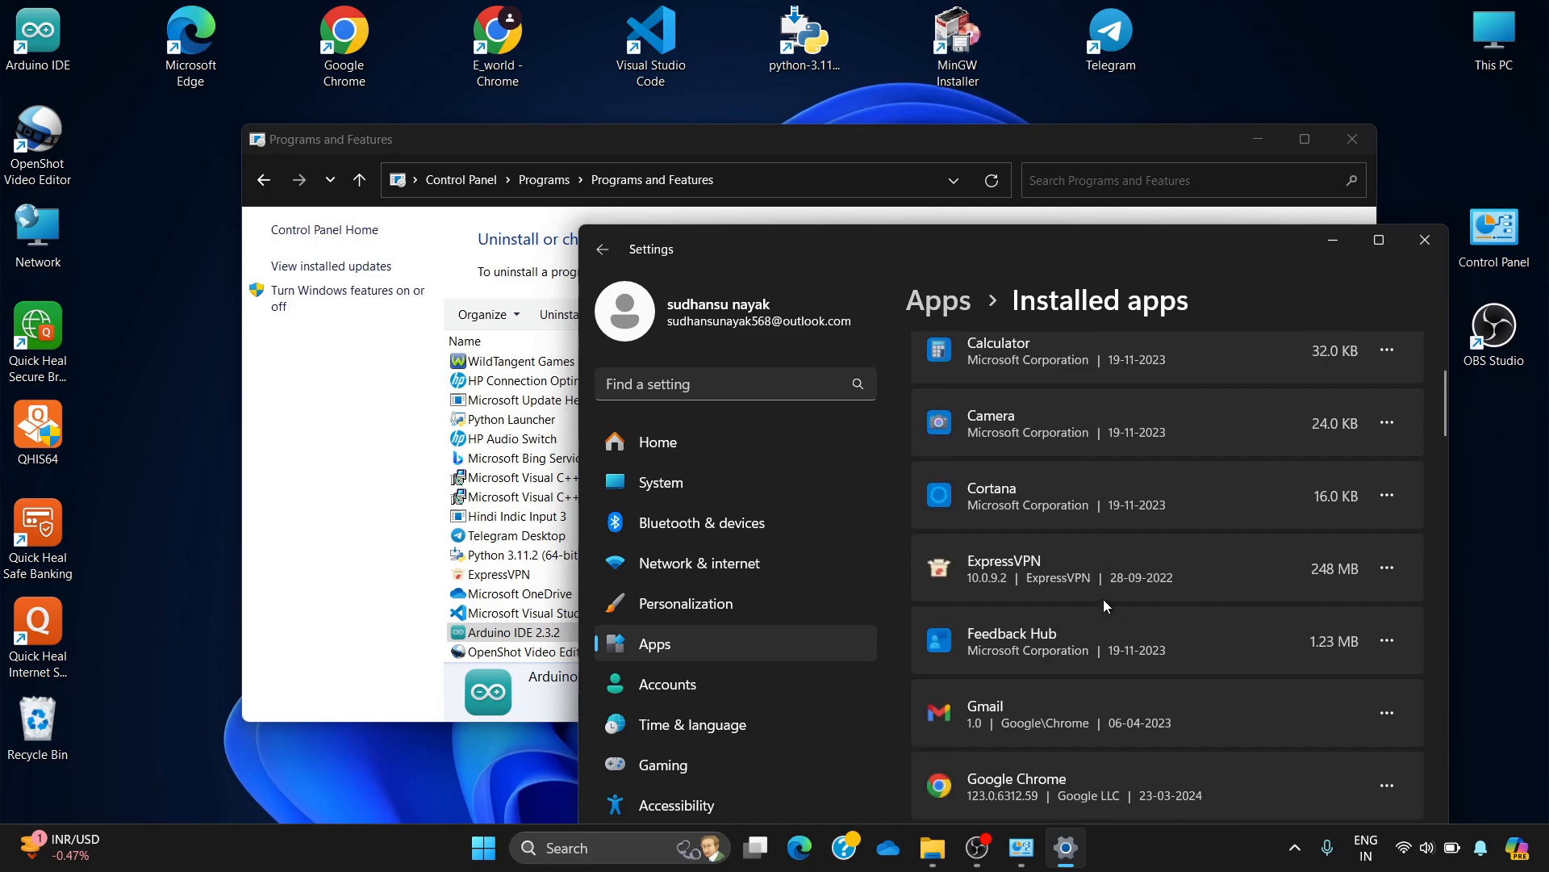
scroll(1102, 599, up, 15)
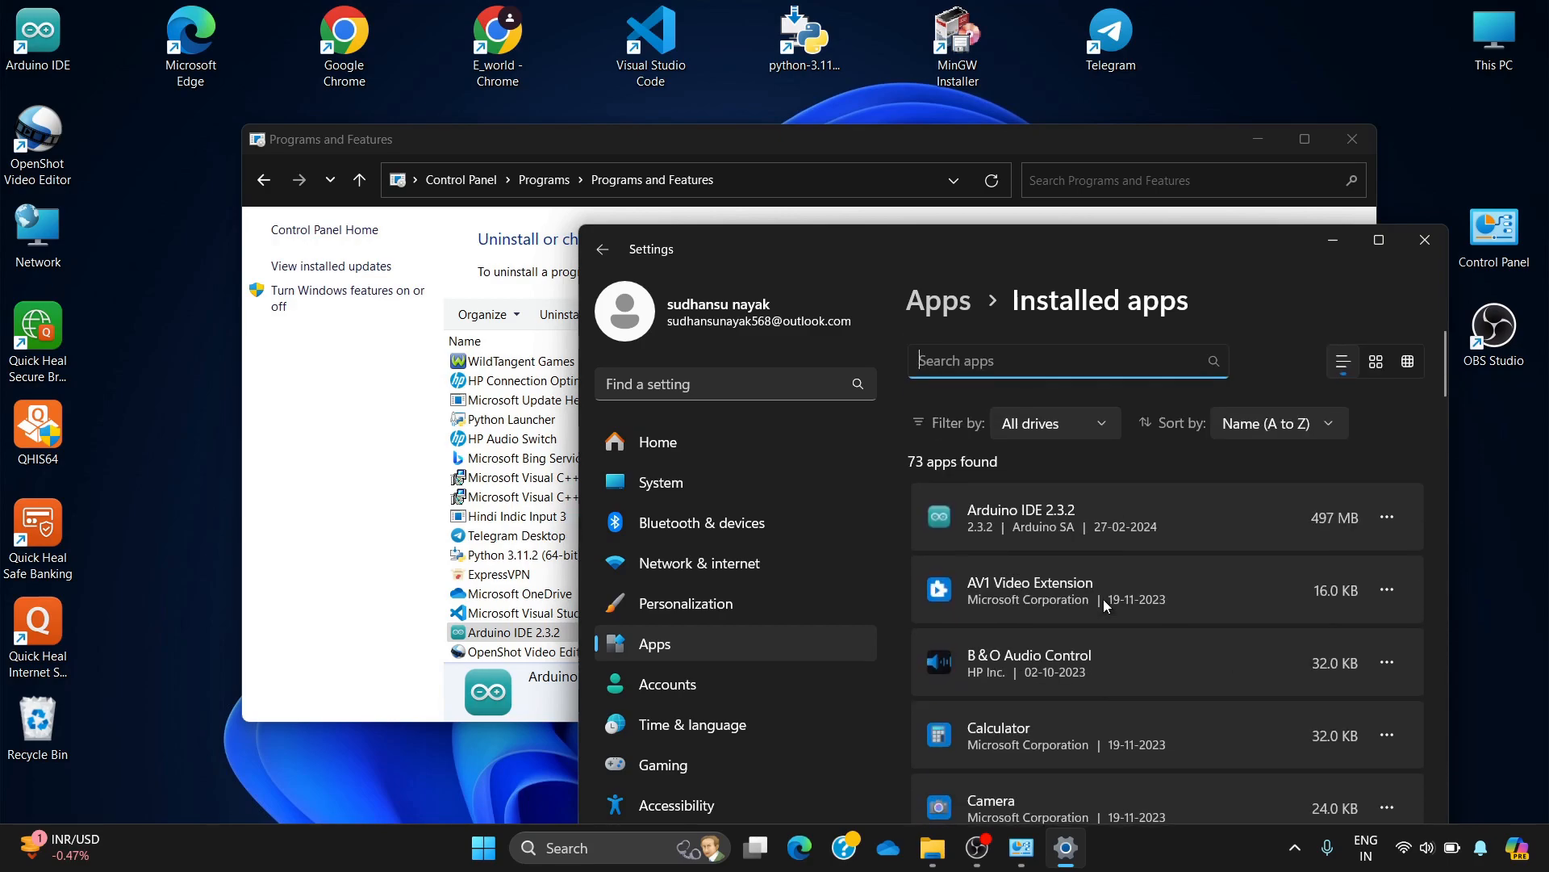
click(1373, 518)
click(1196, 584)
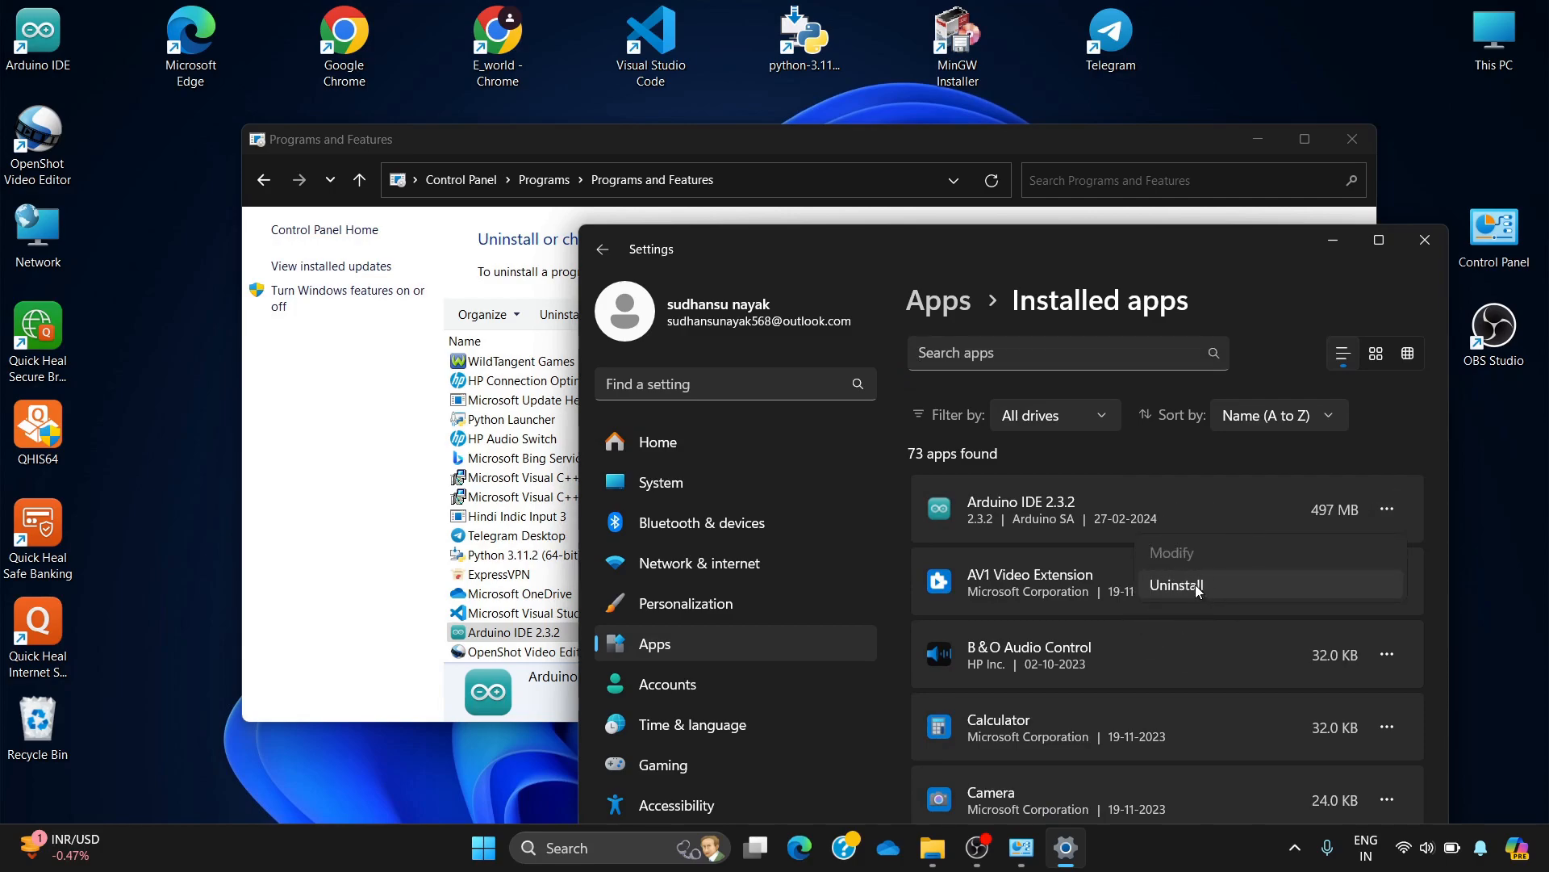
click(1333, 240)
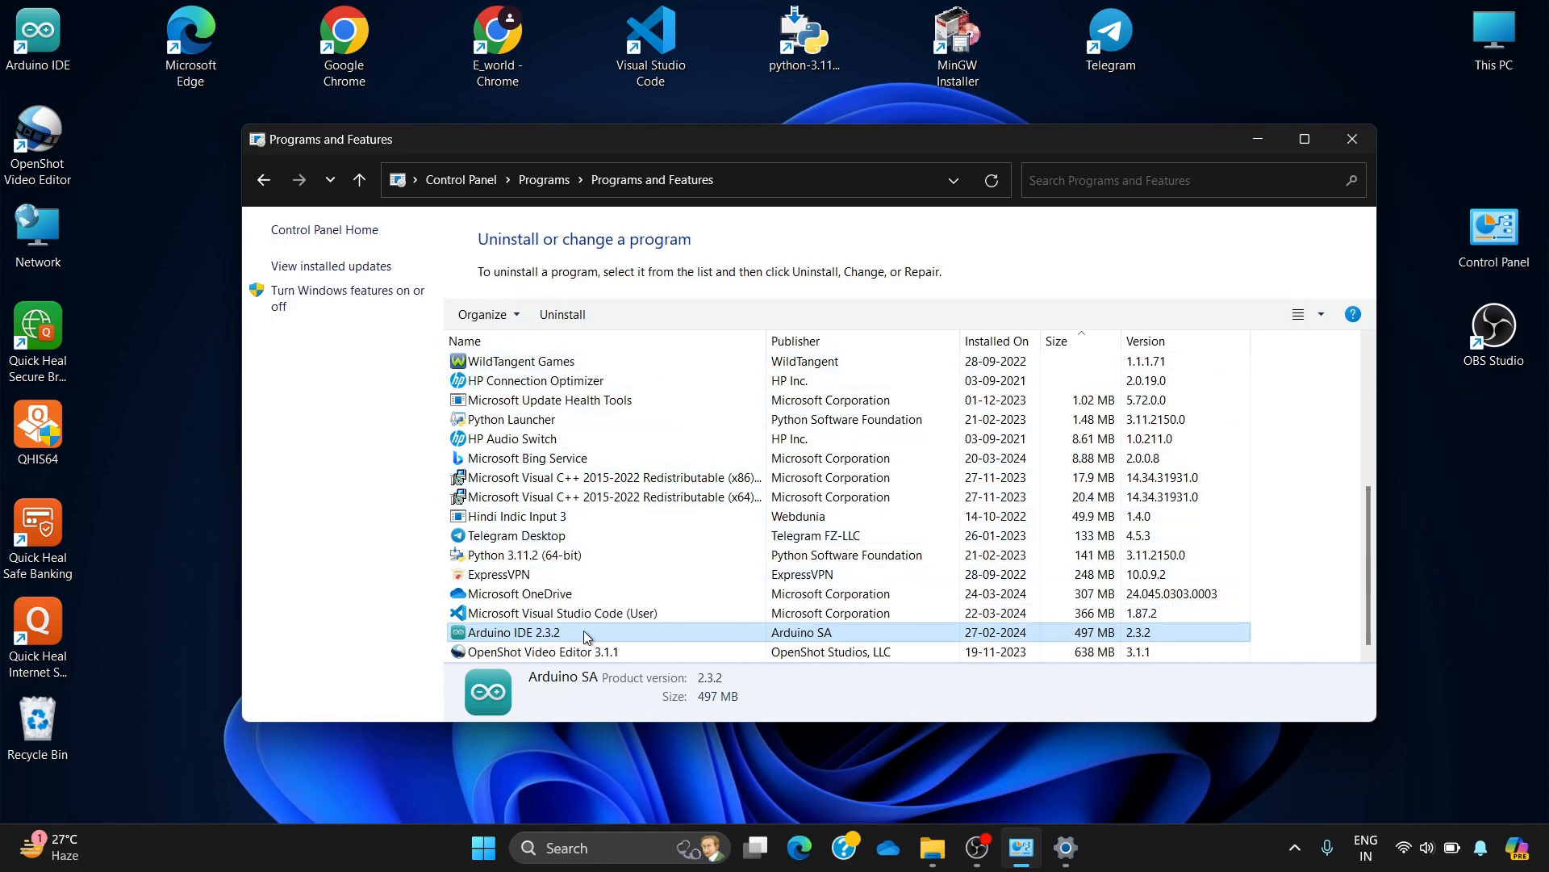
- Uninstall Arduino IDE 2.3.2 from Programs and Features and complete its uninstall wizard
click(539, 636)
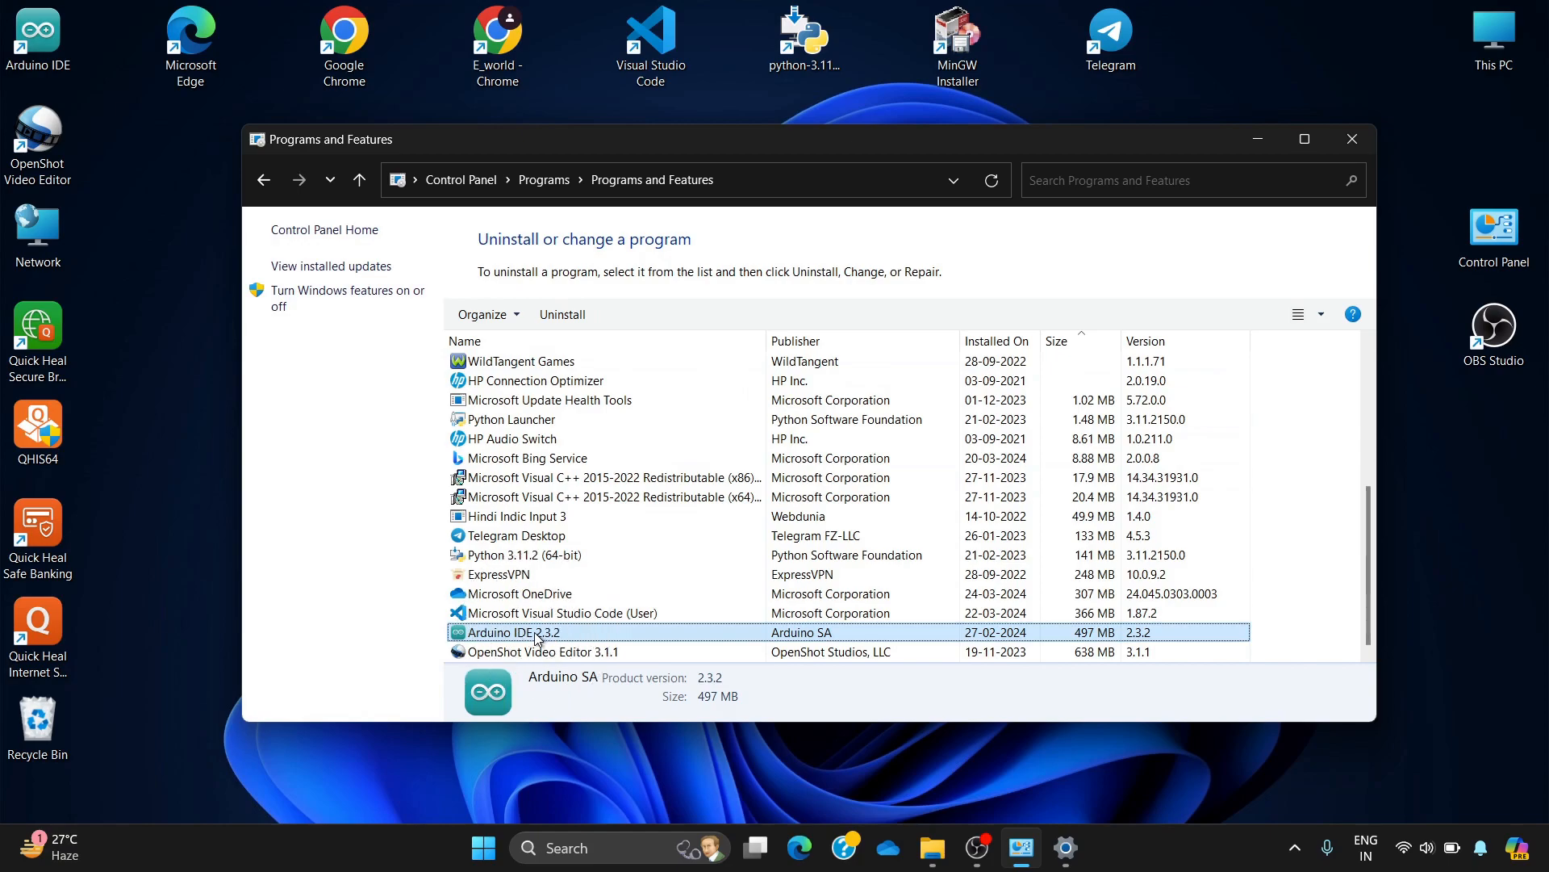
click(561, 316)
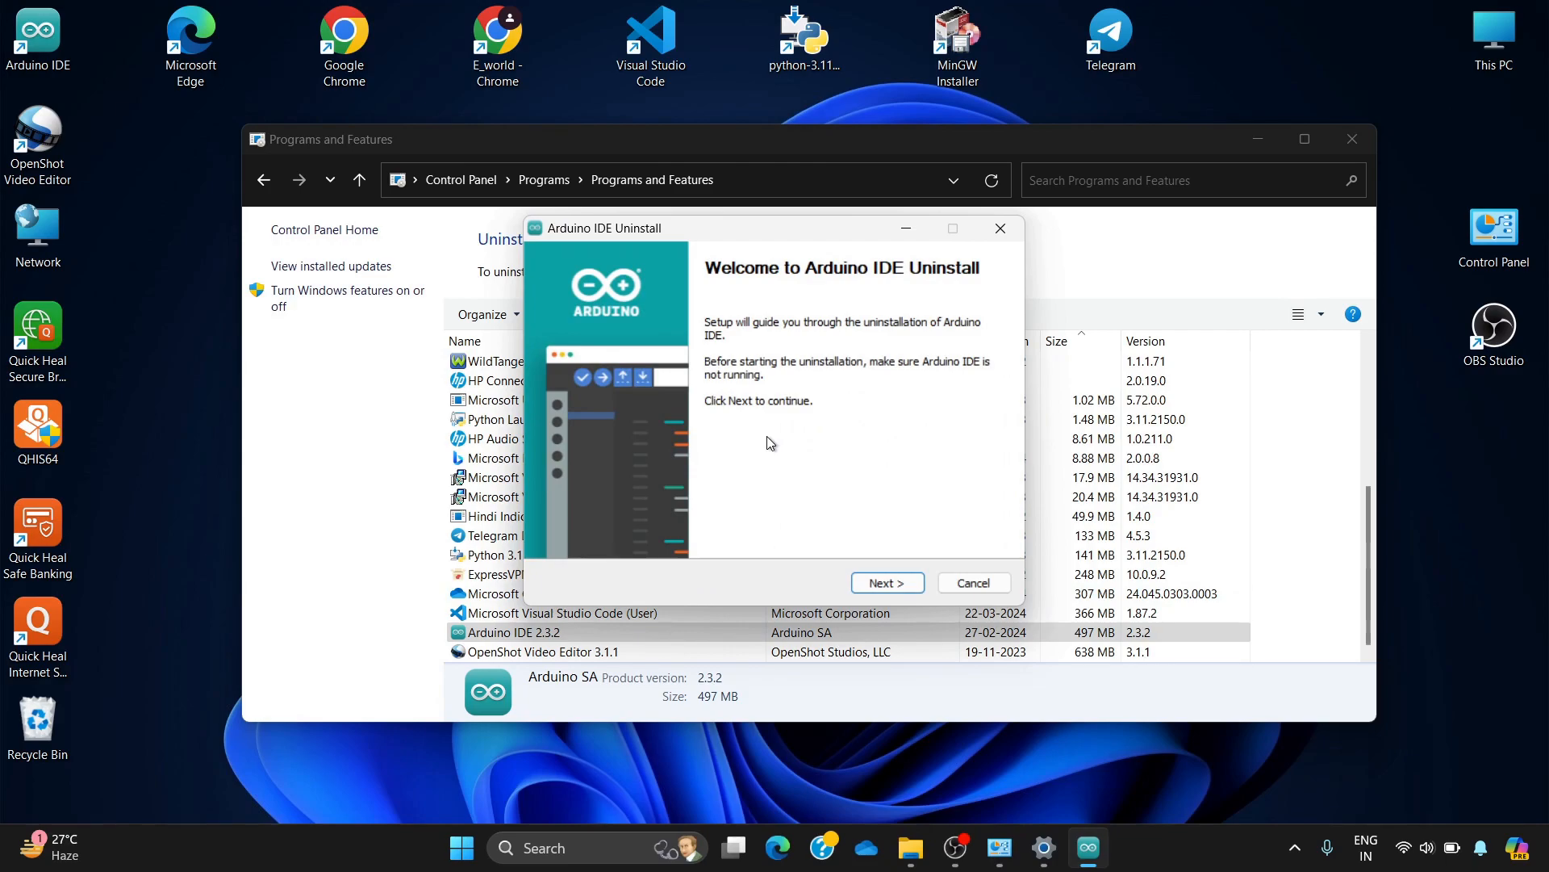
click(887, 582)
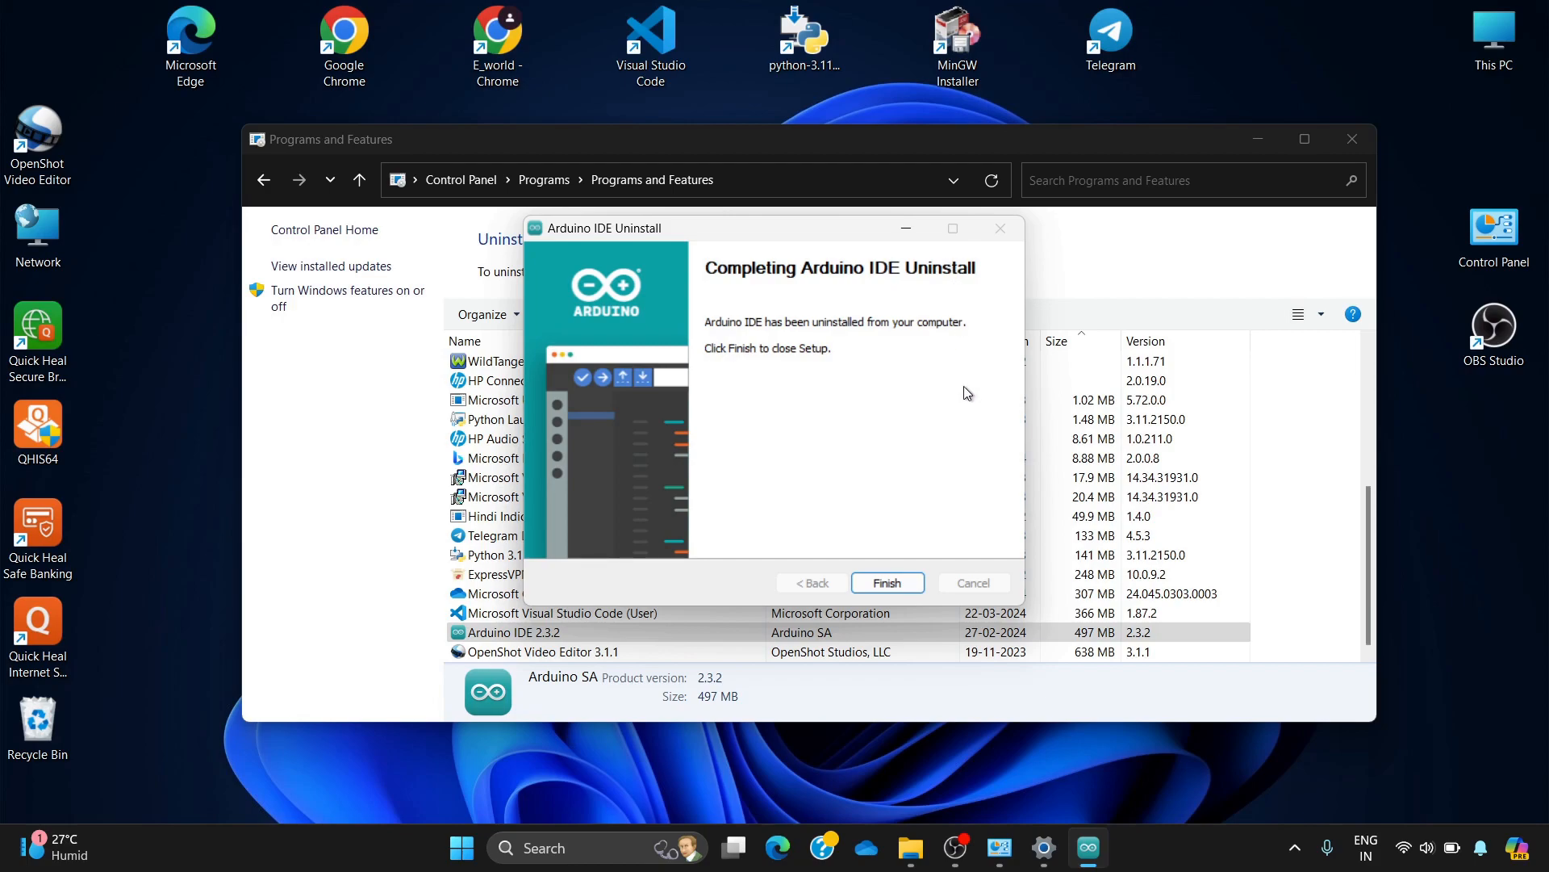
click(887, 583)
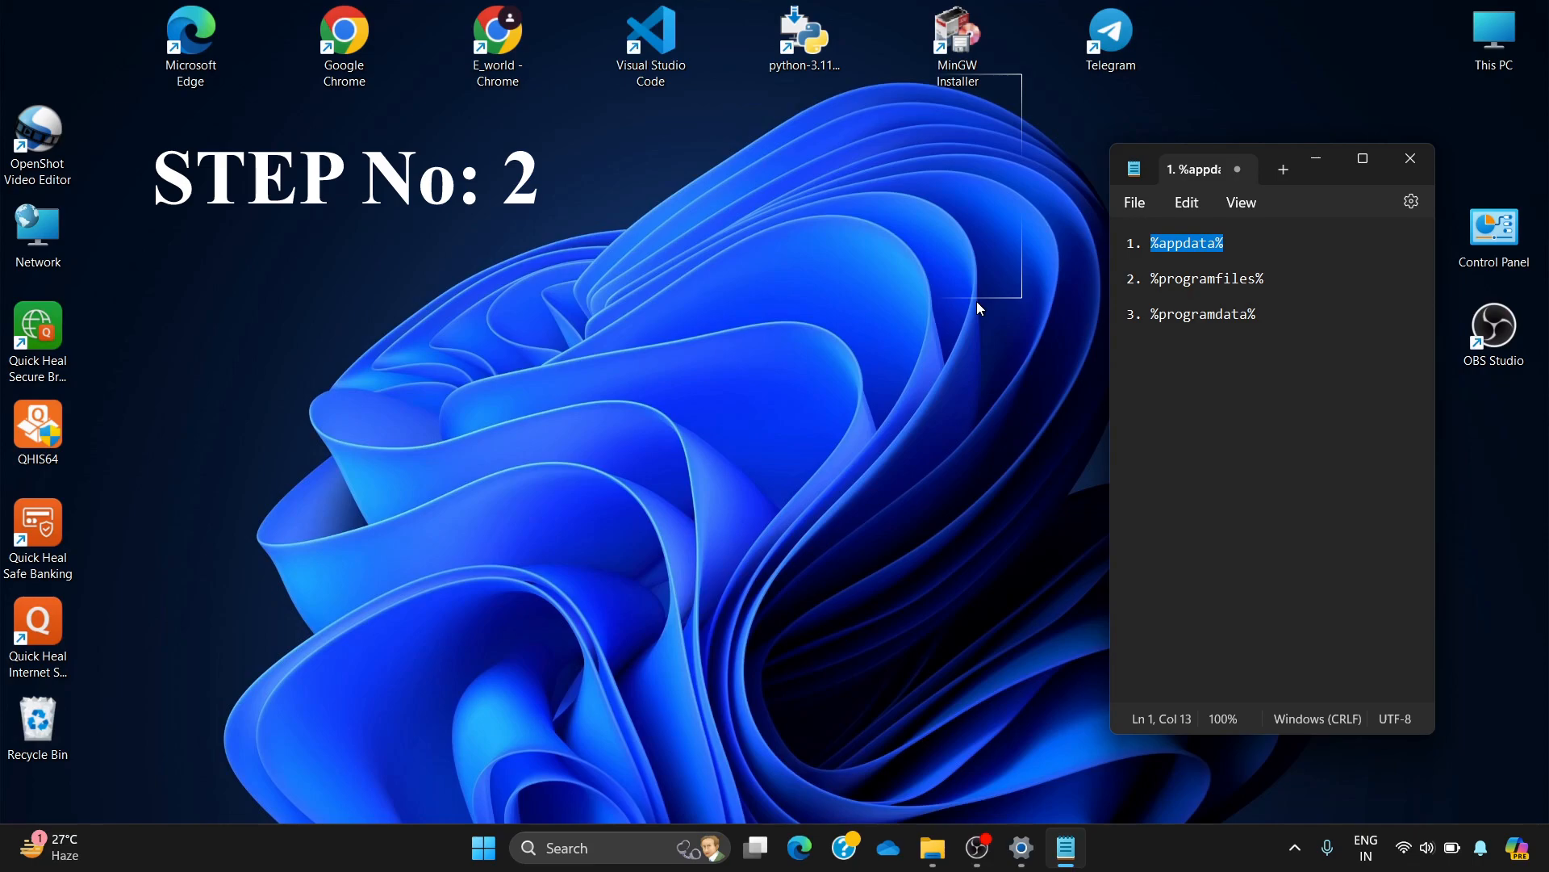
- Review the %appdata%, %programfiles% and %programdata% entries in the Notepad notes
click(1212, 244)
drag(1159, 243, 1248, 238)
drag(1175, 278, 1251, 279)
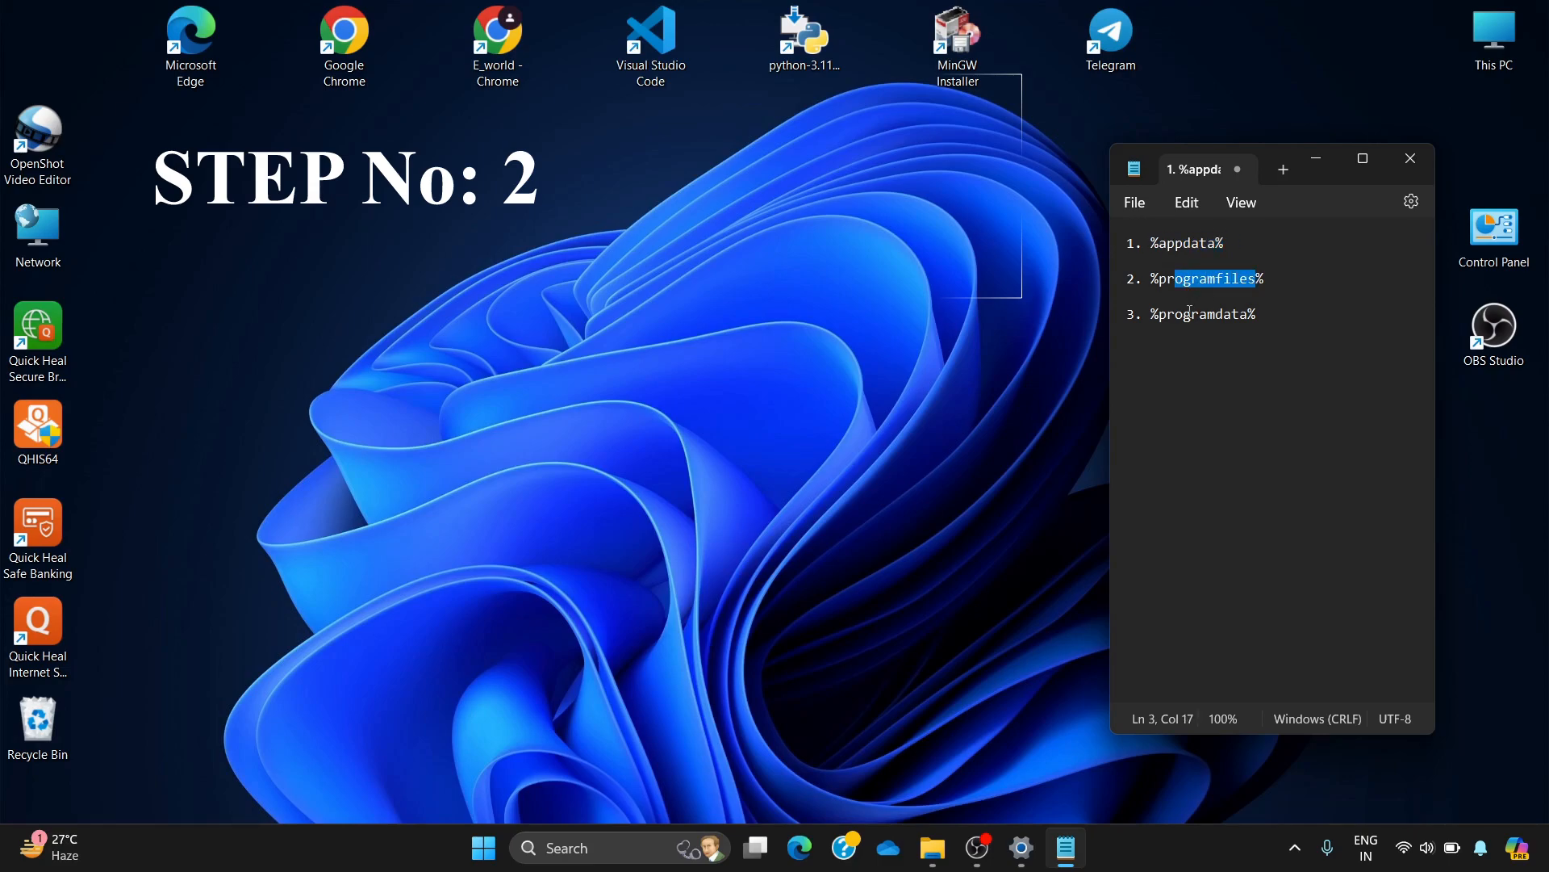
drag(1160, 315, 1253, 317)
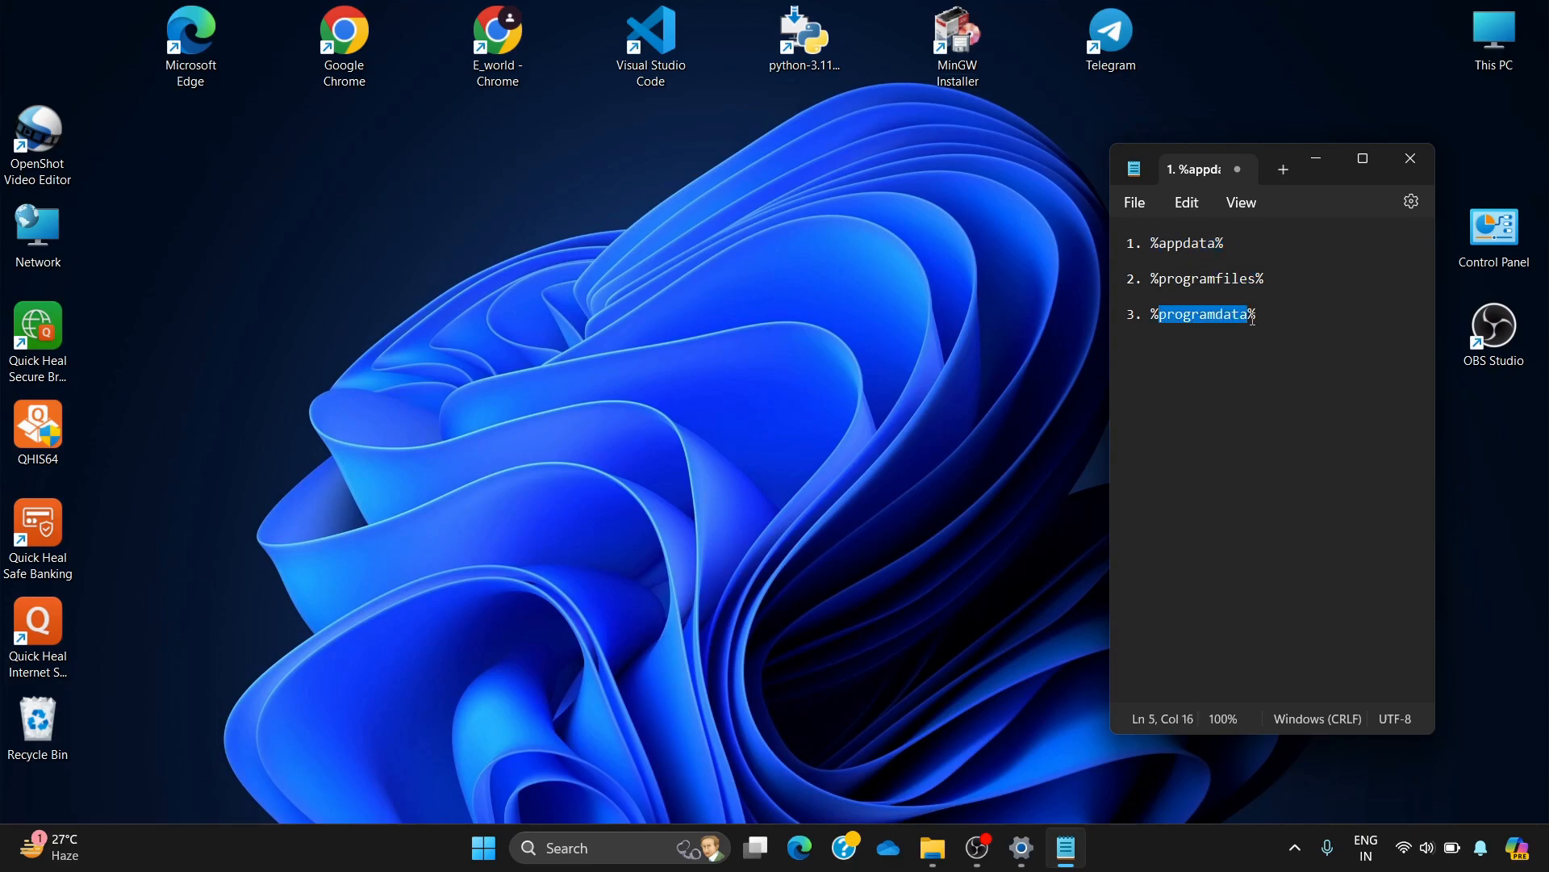
drag(1168, 243, 1224, 244)
click(1224, 244)
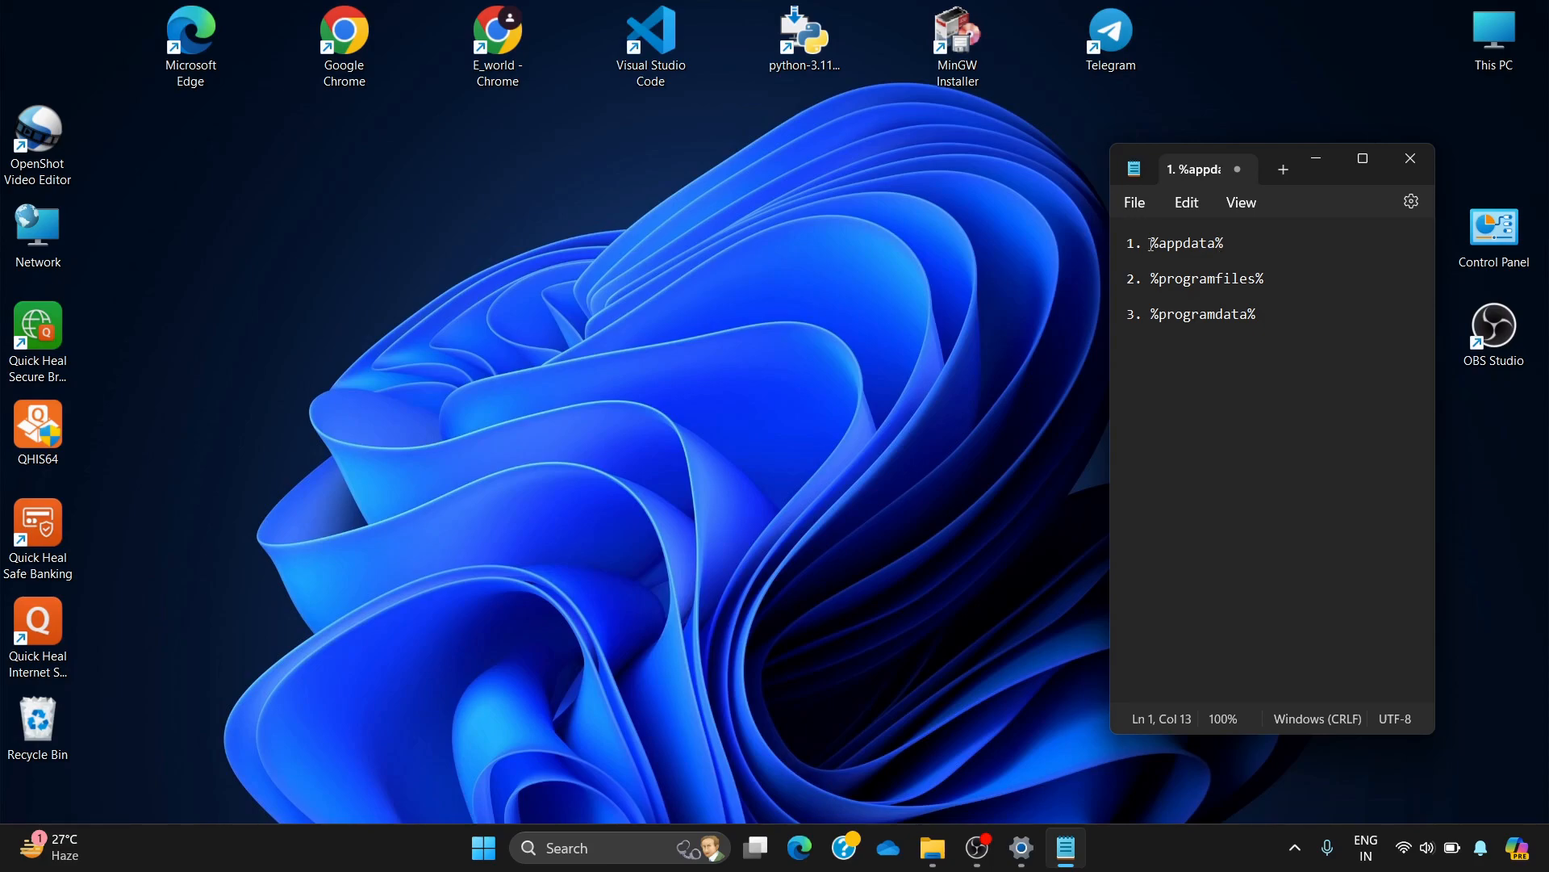
- Take the %appdata% entry from the notes and open that location through the Run dialog
drag(1151, 243, 1226, 242)
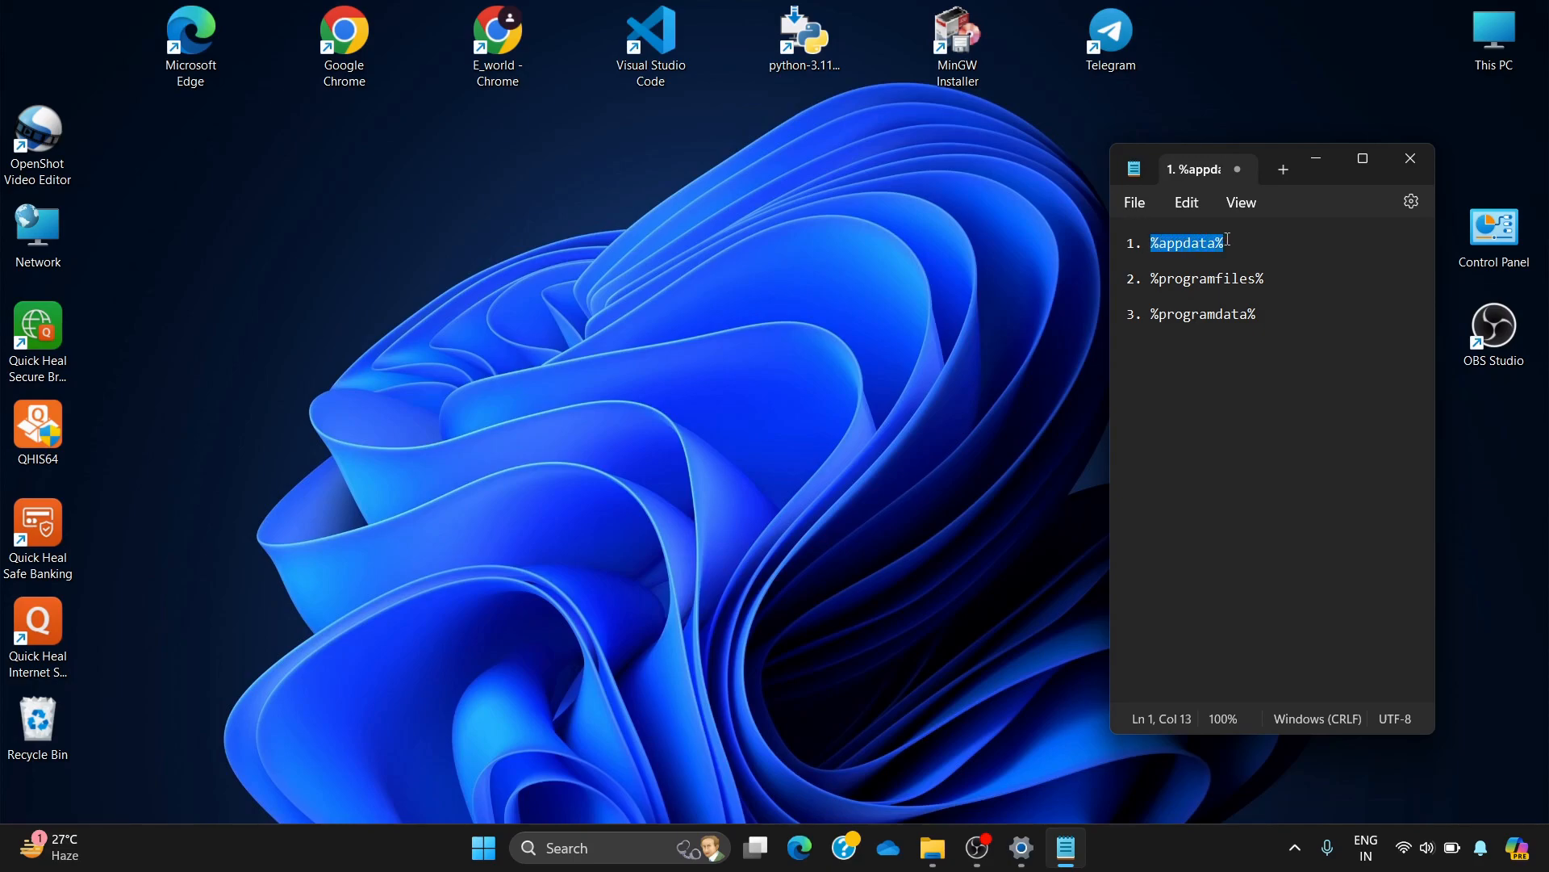
key(super+r)
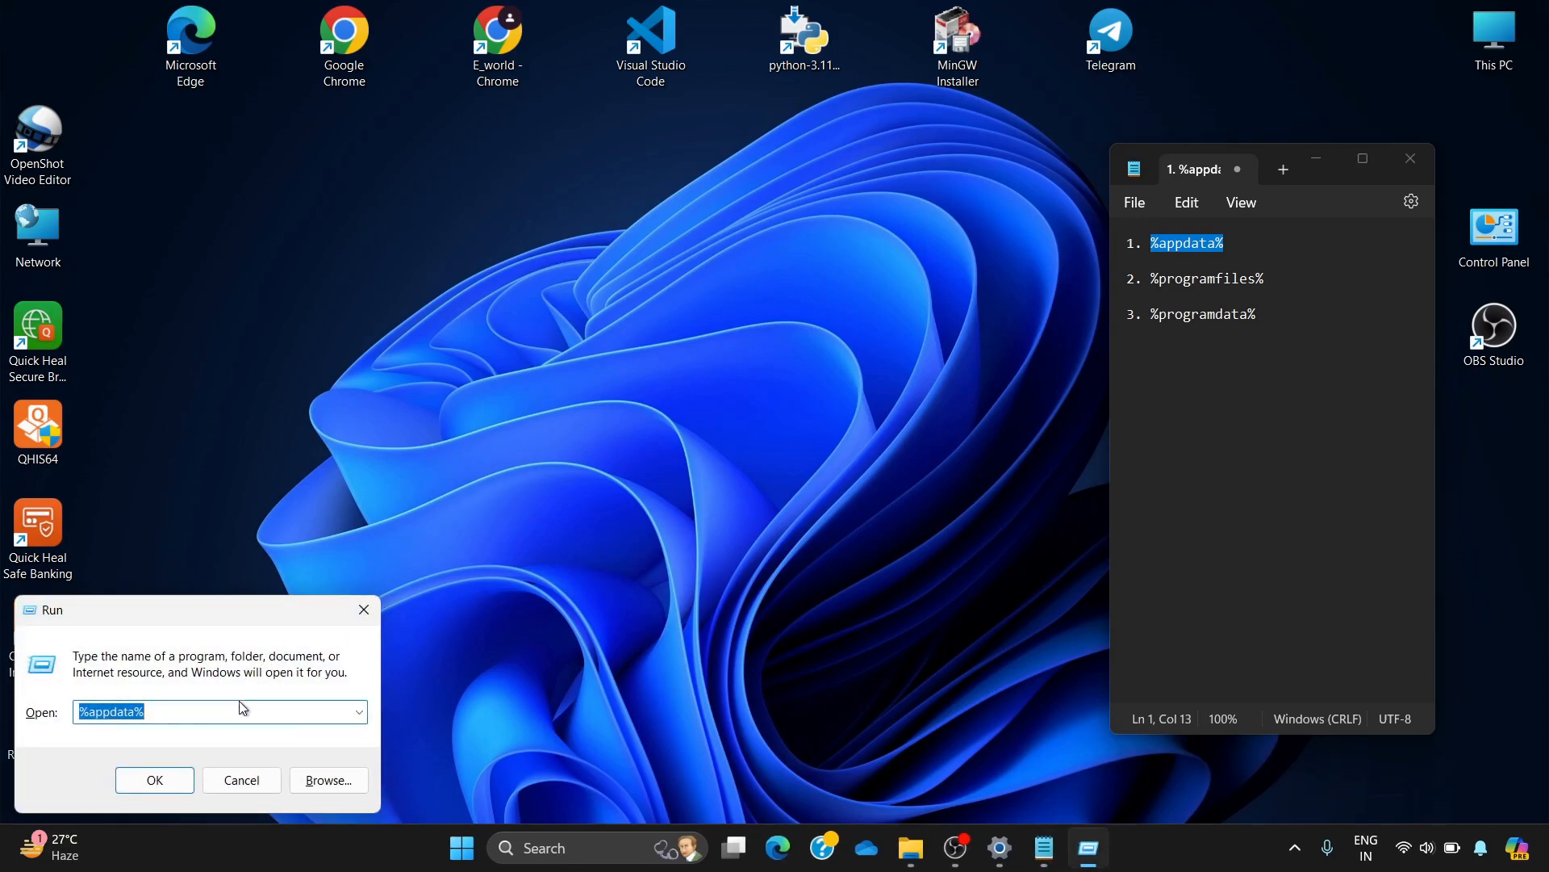
click(1154, 249)
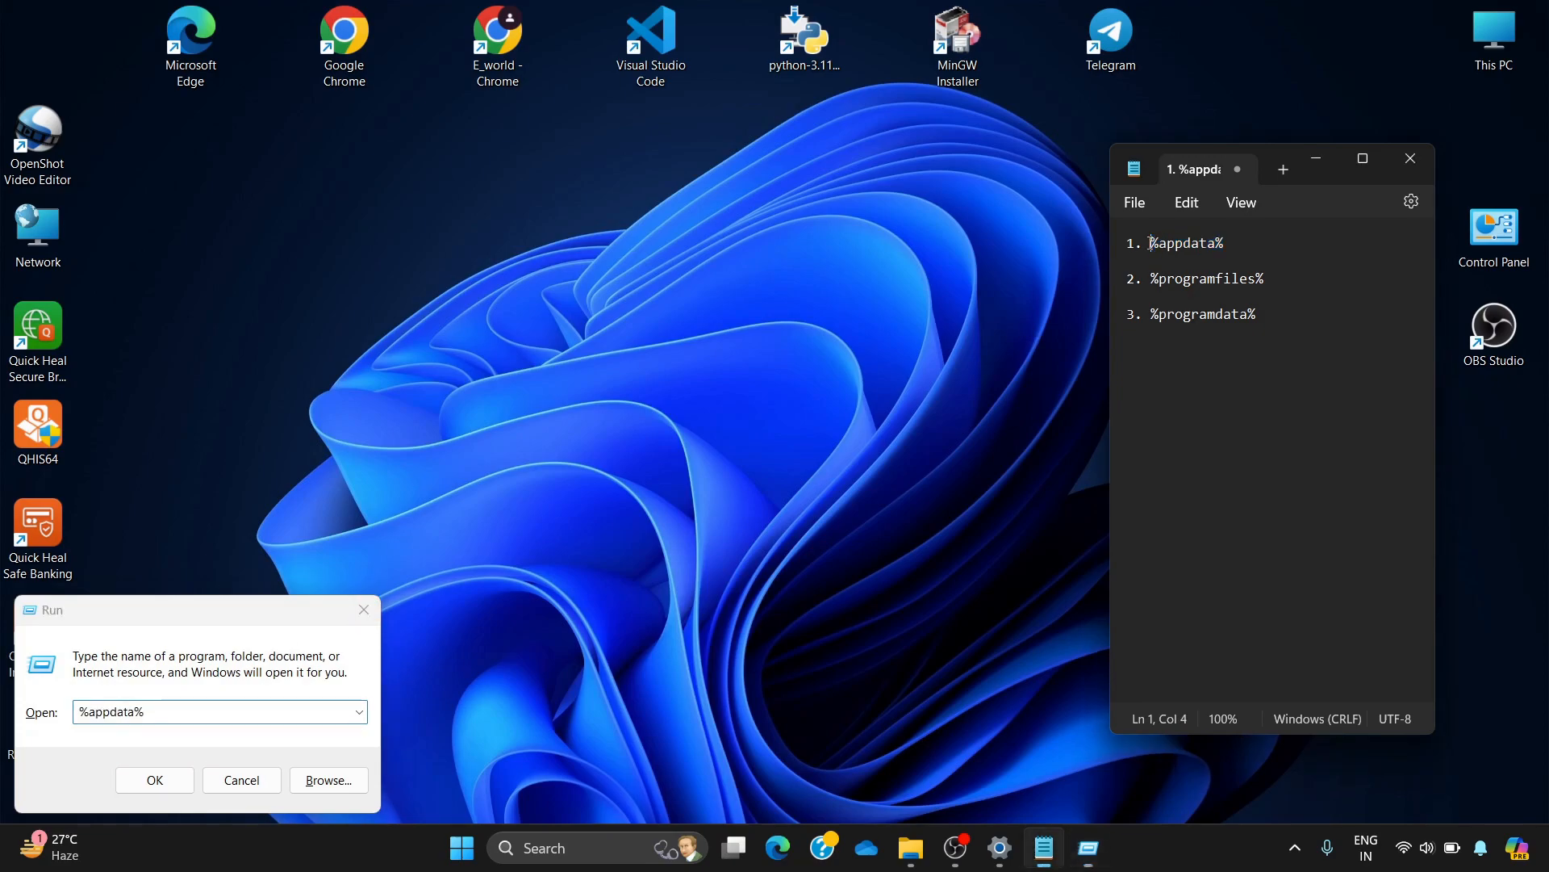
drag(1152, 243, 1241, 237)
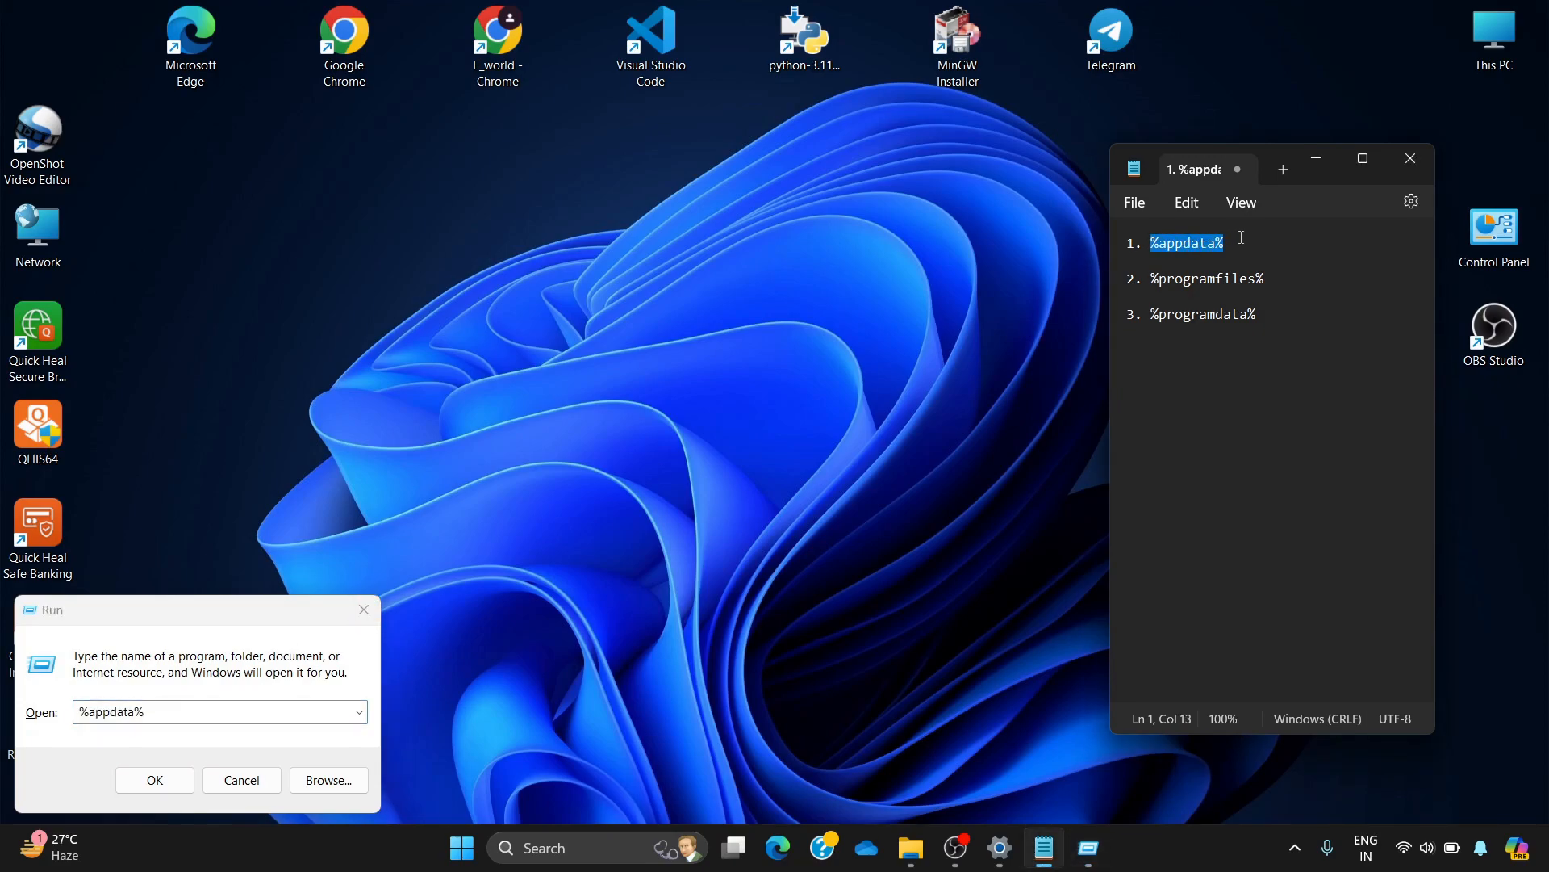
click(179, 708)
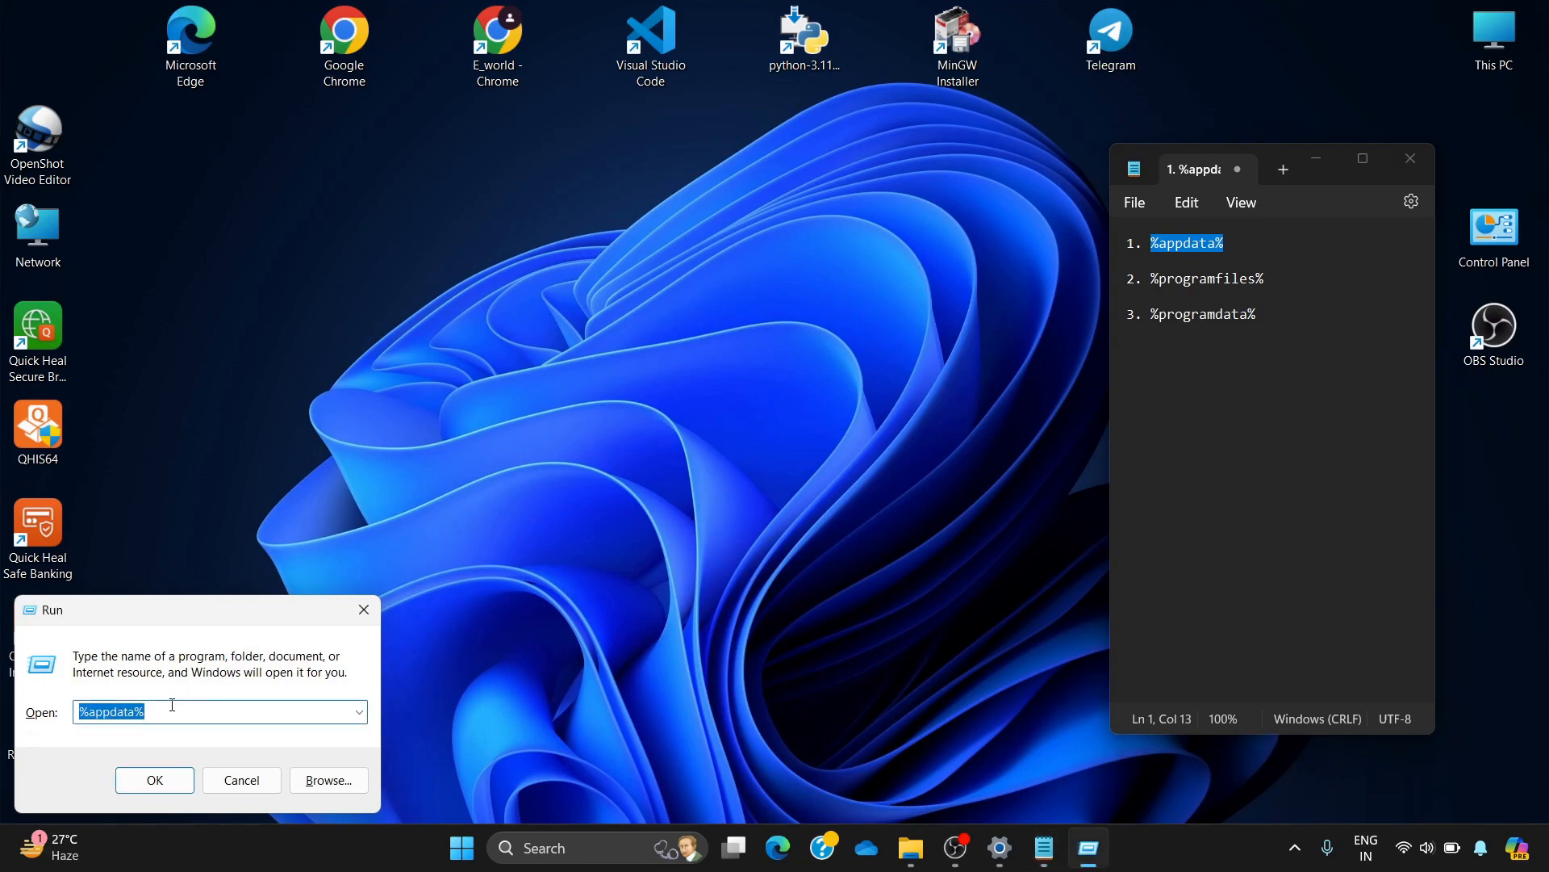
key(Return)
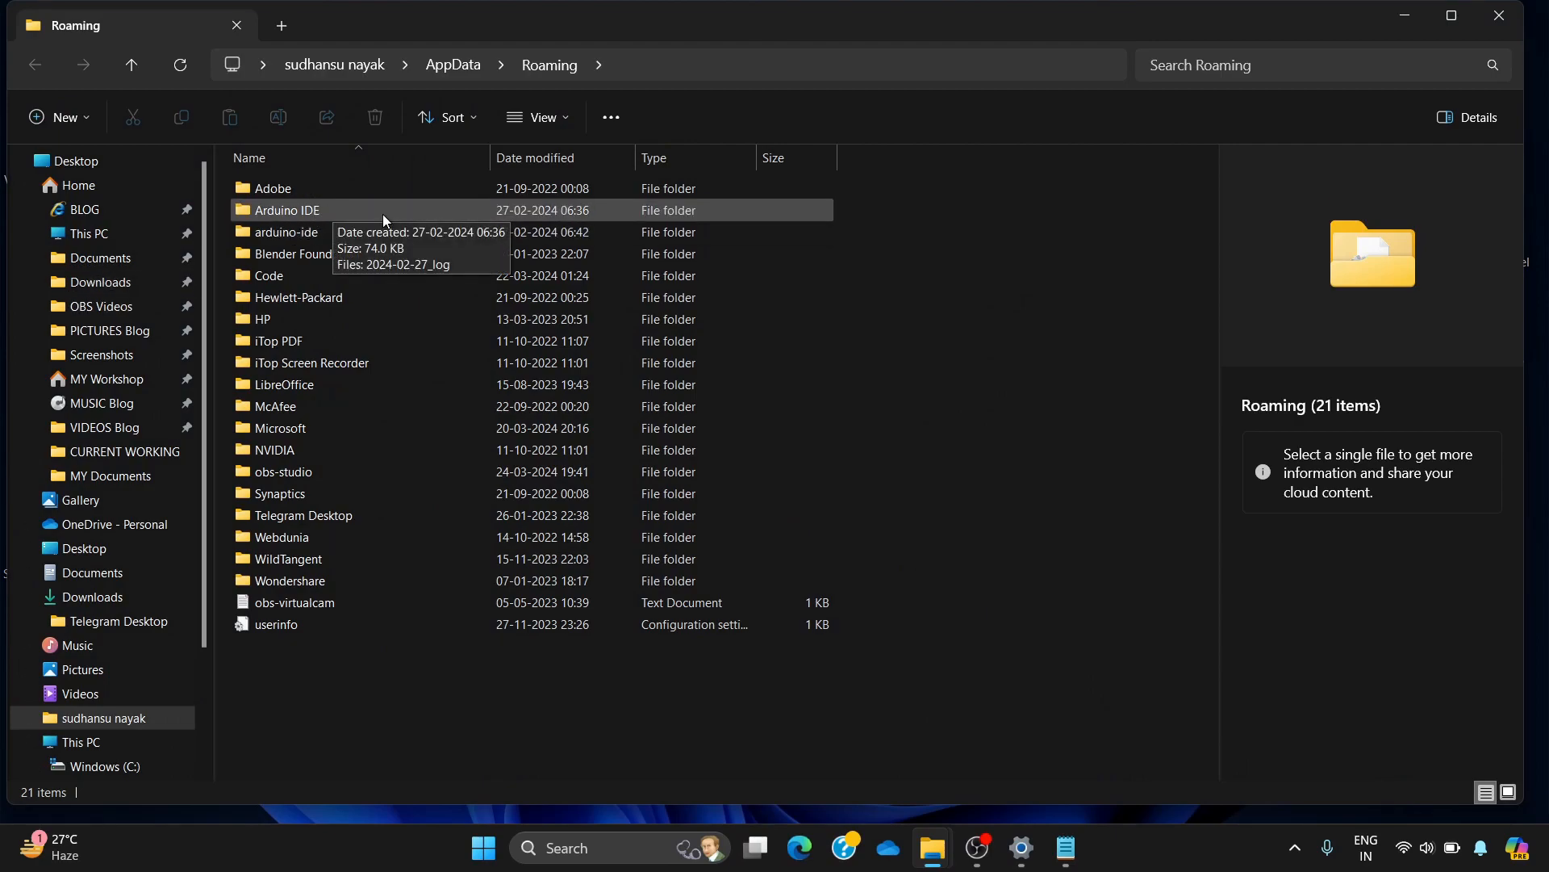
- Delete the Arduino IDE and arduino-ide folders from the Roaming folder
click(324, 212)
click(380, 119)
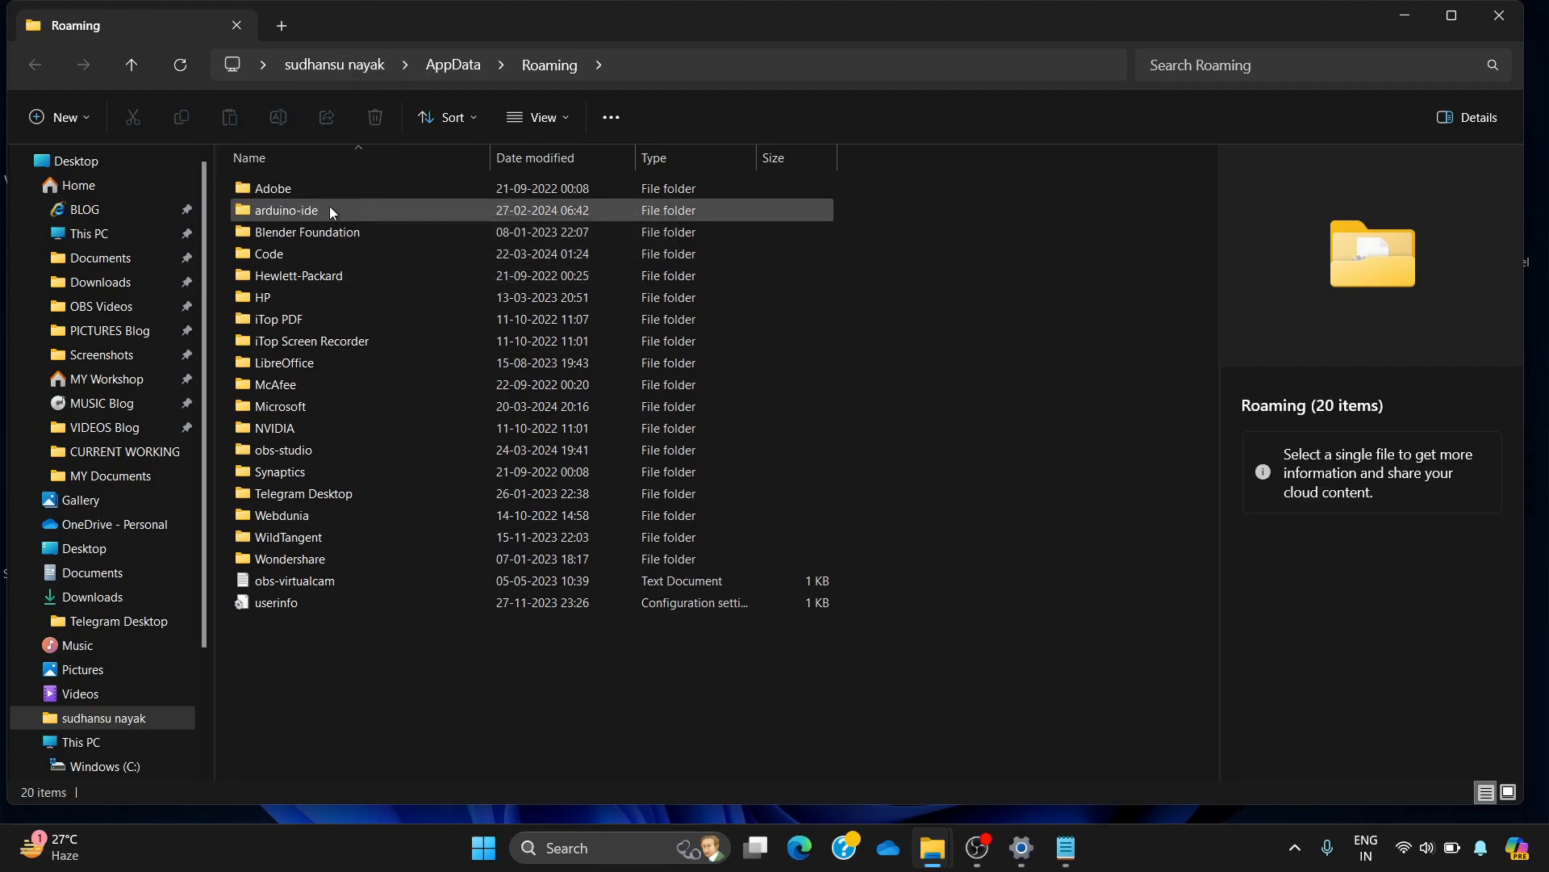
click(329, 206)
click(365, 121)
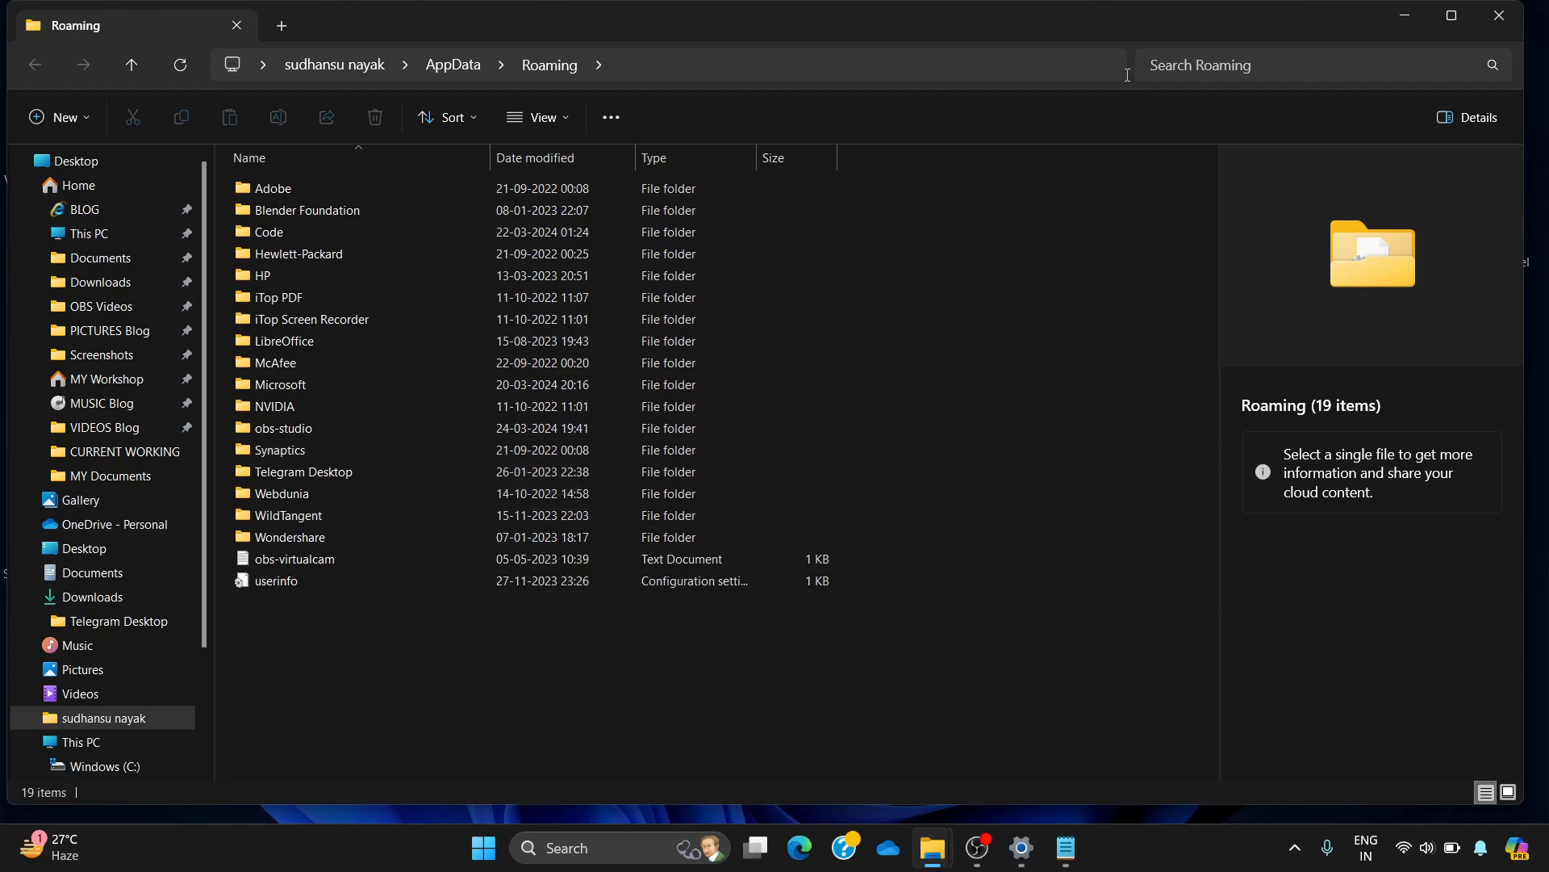
- Copy the %programfiles% entry from the Notepad notes and open that location through the Run dialog
click(1405, 16)
drag(1151, 279, 1265, 279)
key(ctrl+c)
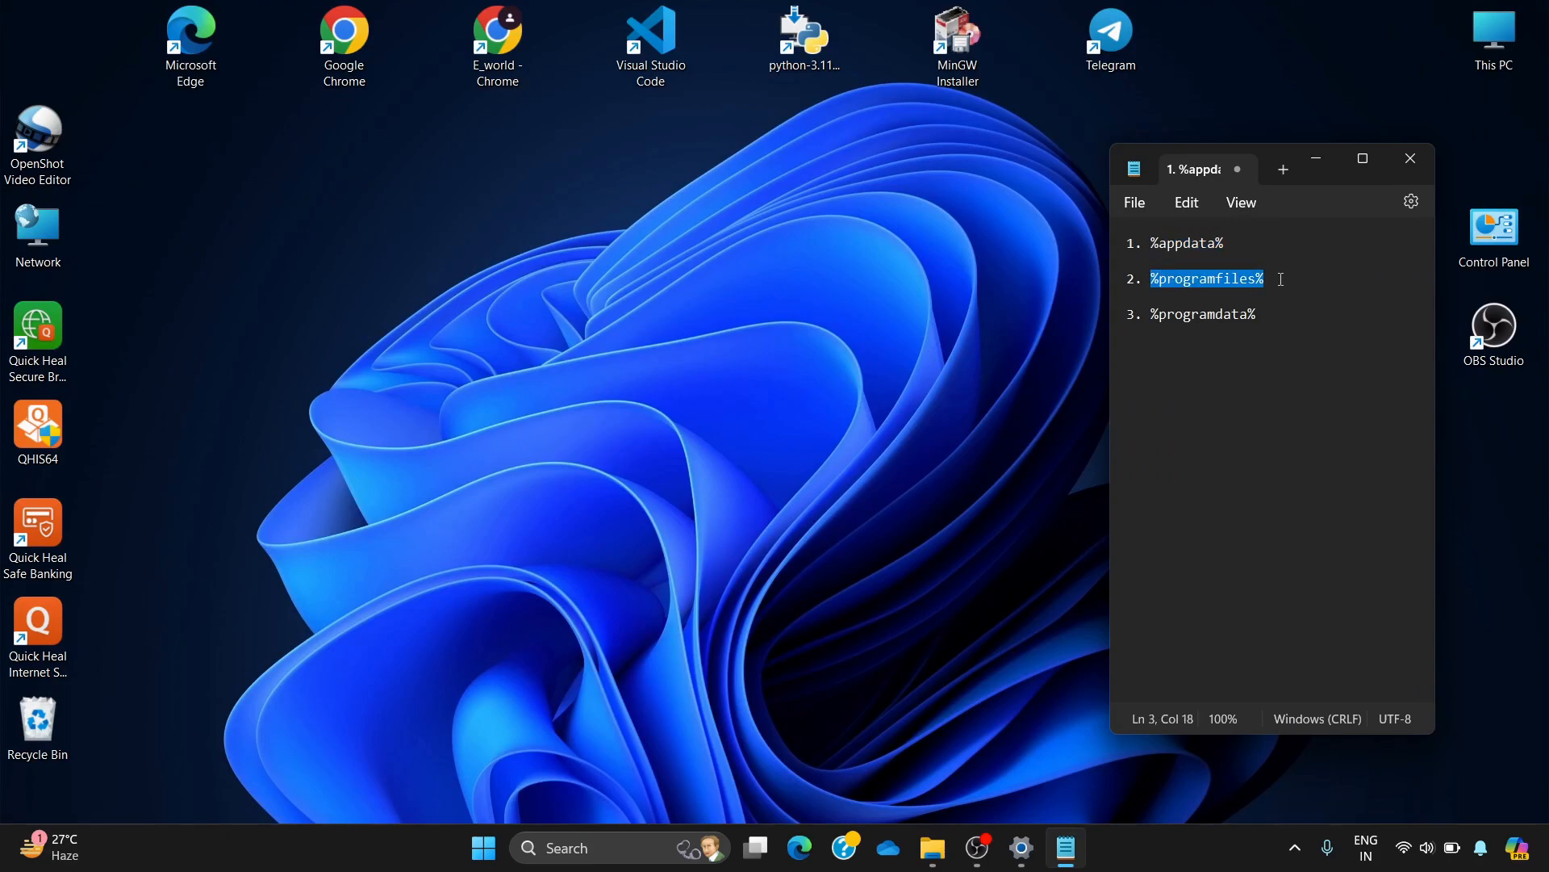
key(super+r)
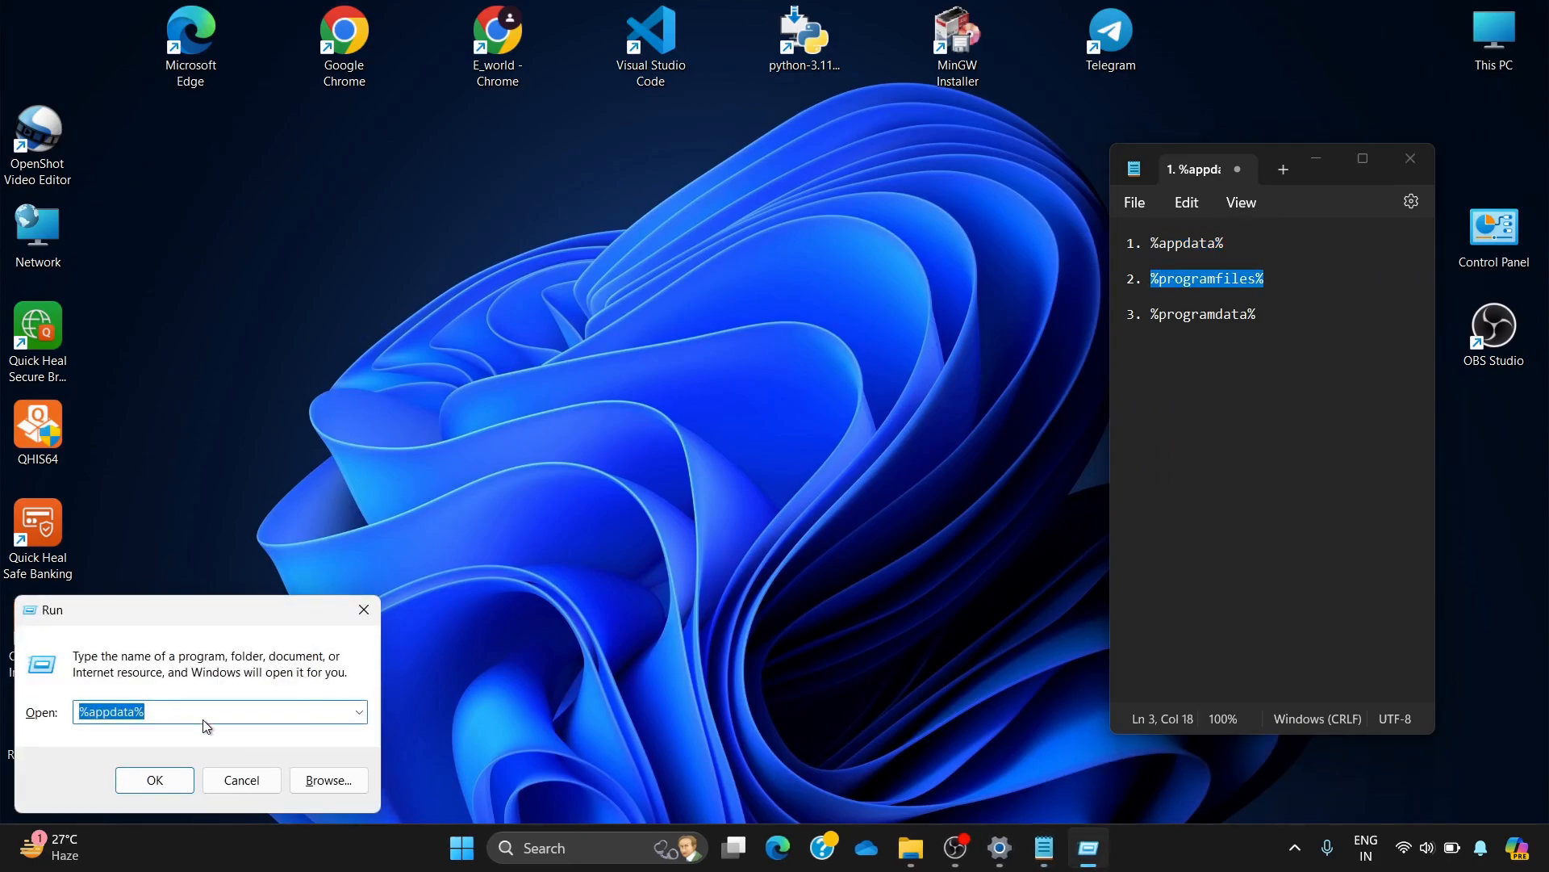
click(206, 709)
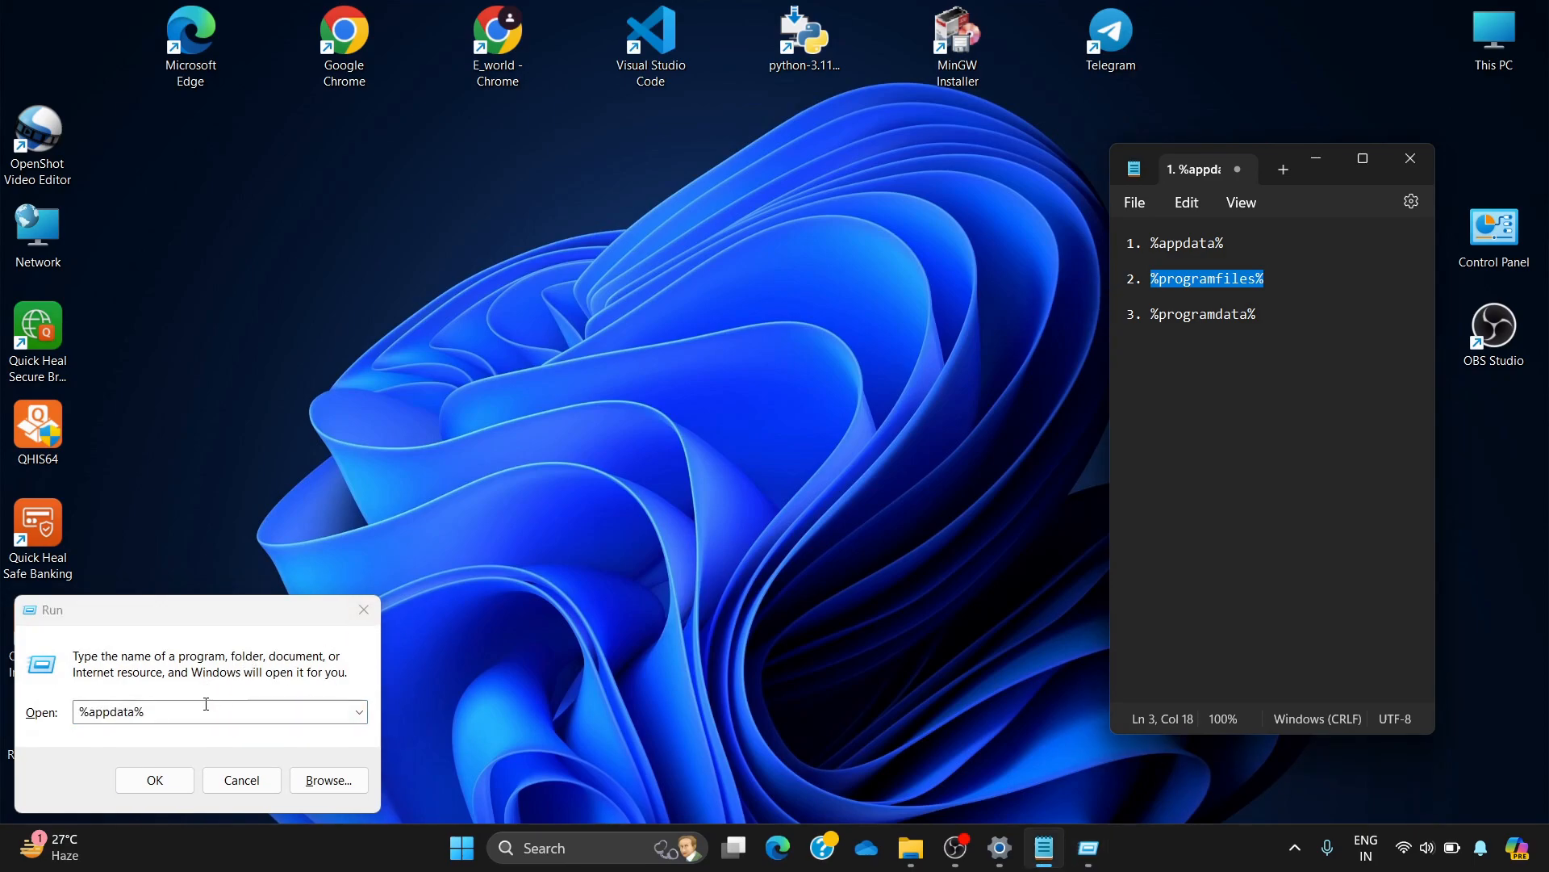
key(ctrl+a)
key(ctrl+v)
key(Return)
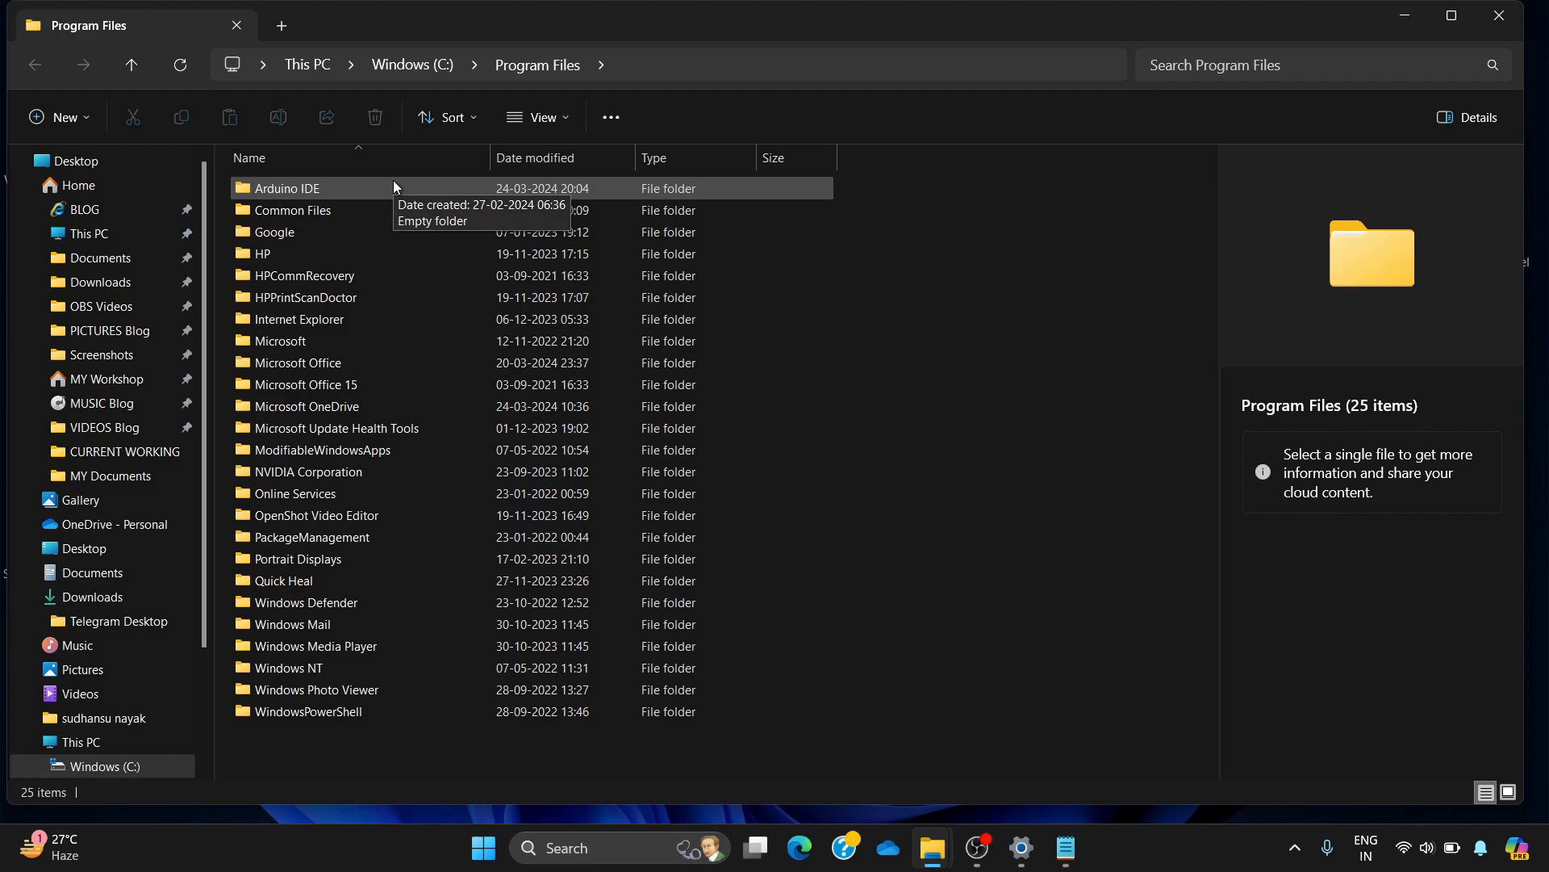
- Delete the Arduino IDE folder from Program Files with administrator permission and close the folder window
click(347, 190)
click(367, 118)
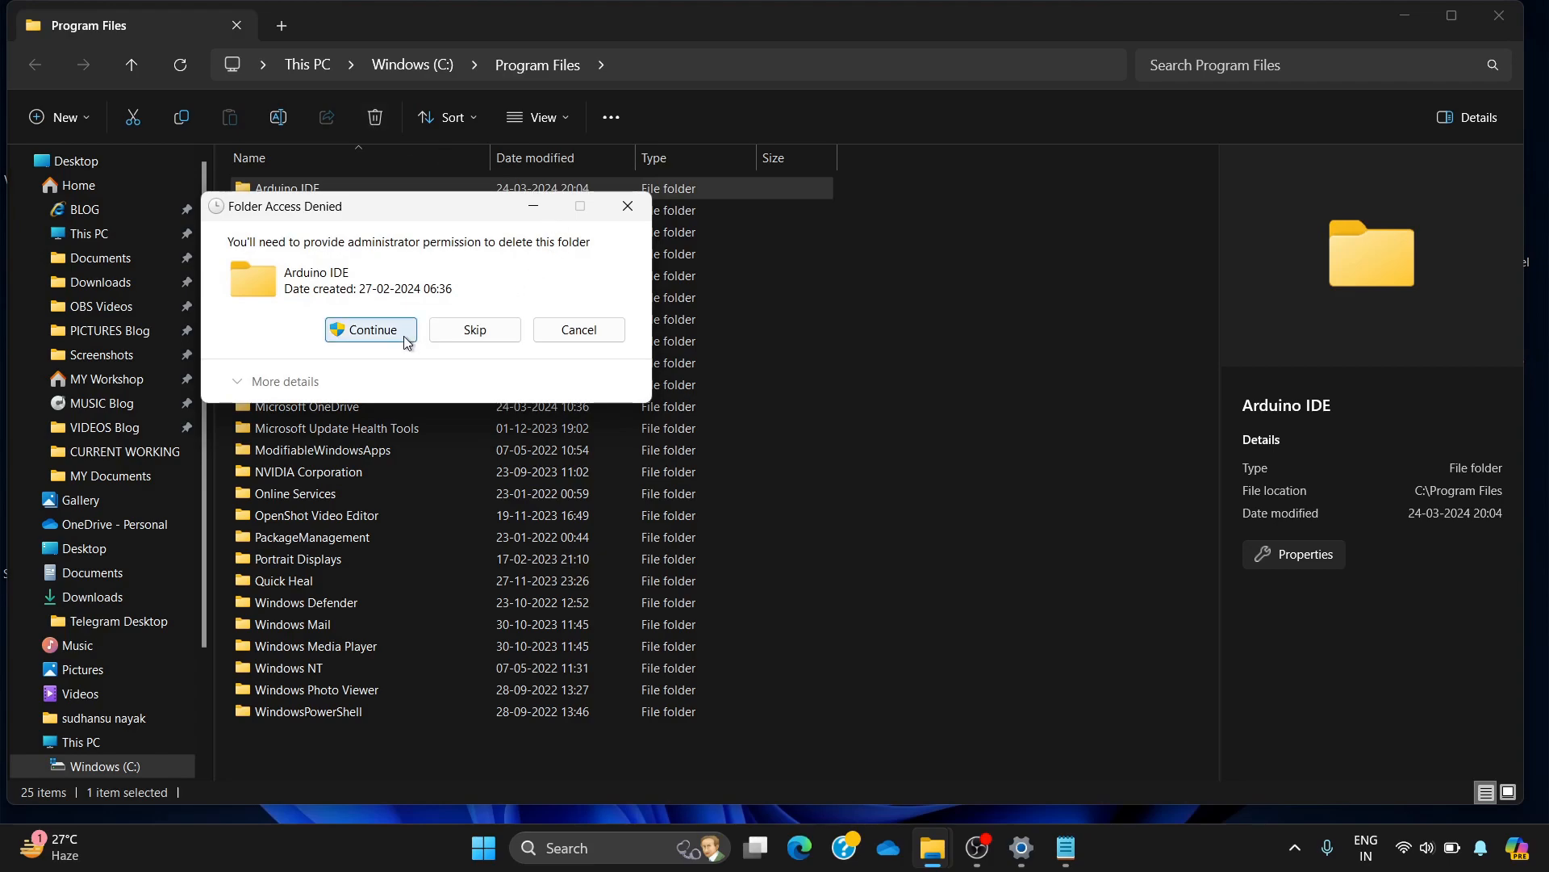
click(403, 332)
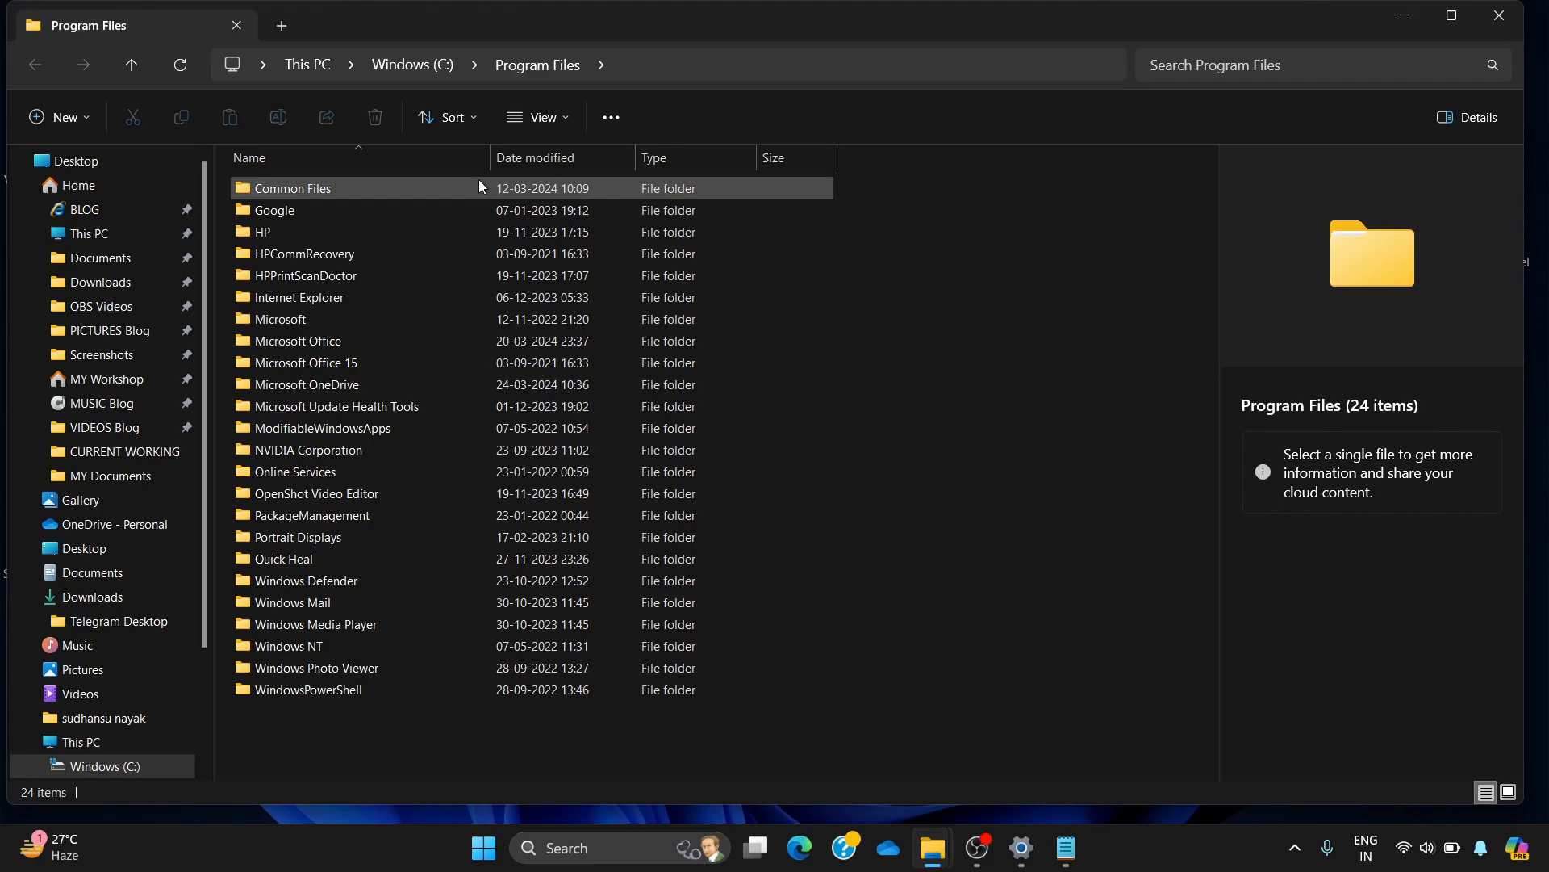
click(1504, 18)
- Take the %programdata% entry from the notes and open that location through the Run dialog
drag(1150, 314, 1261, 314)
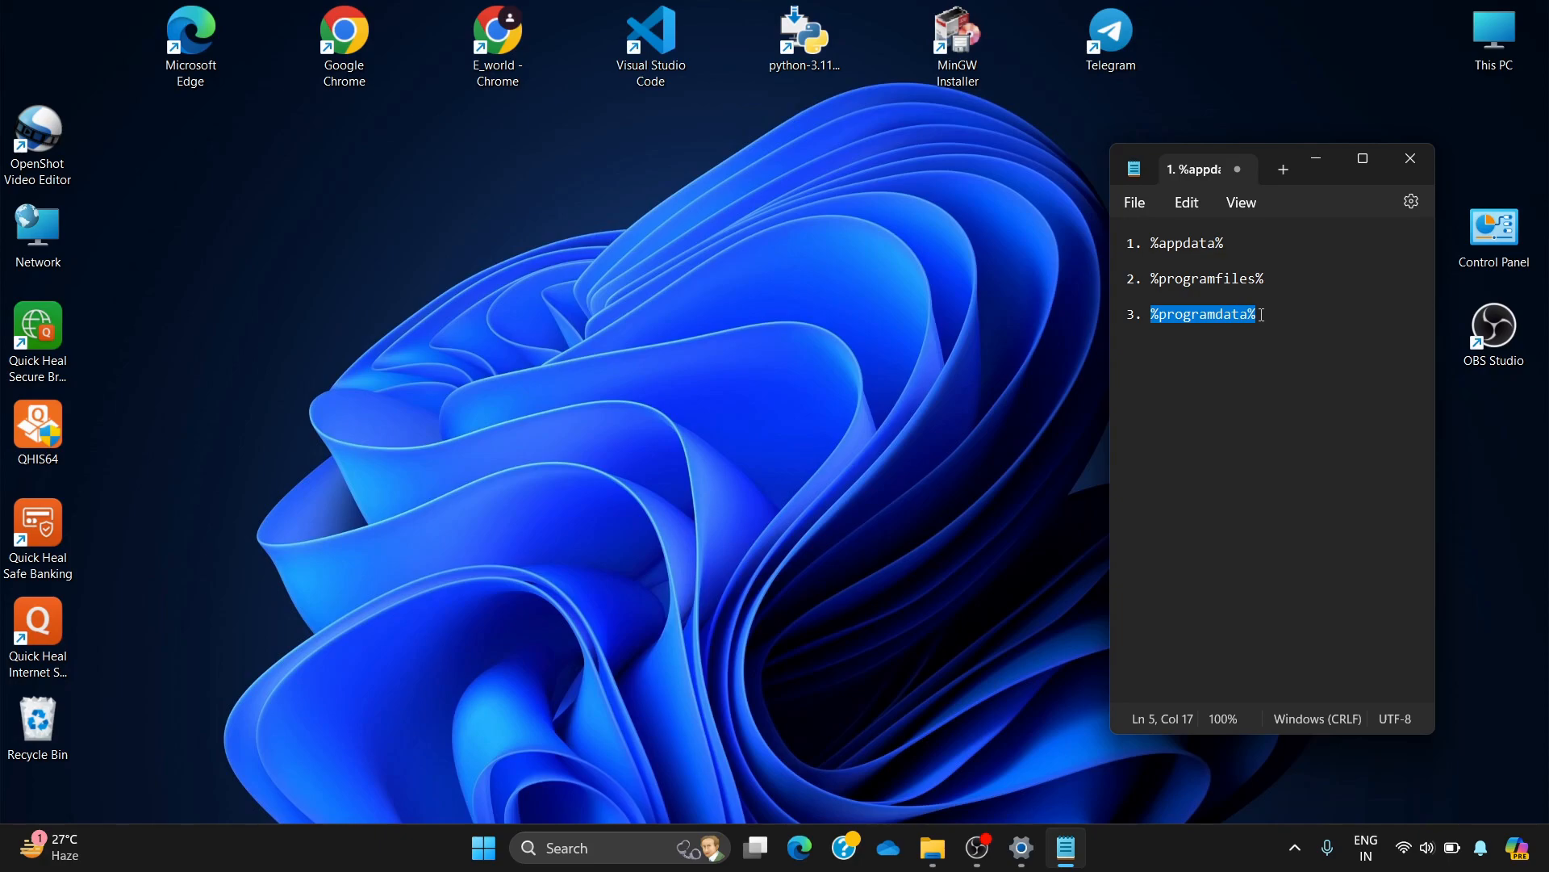
key(super+r)
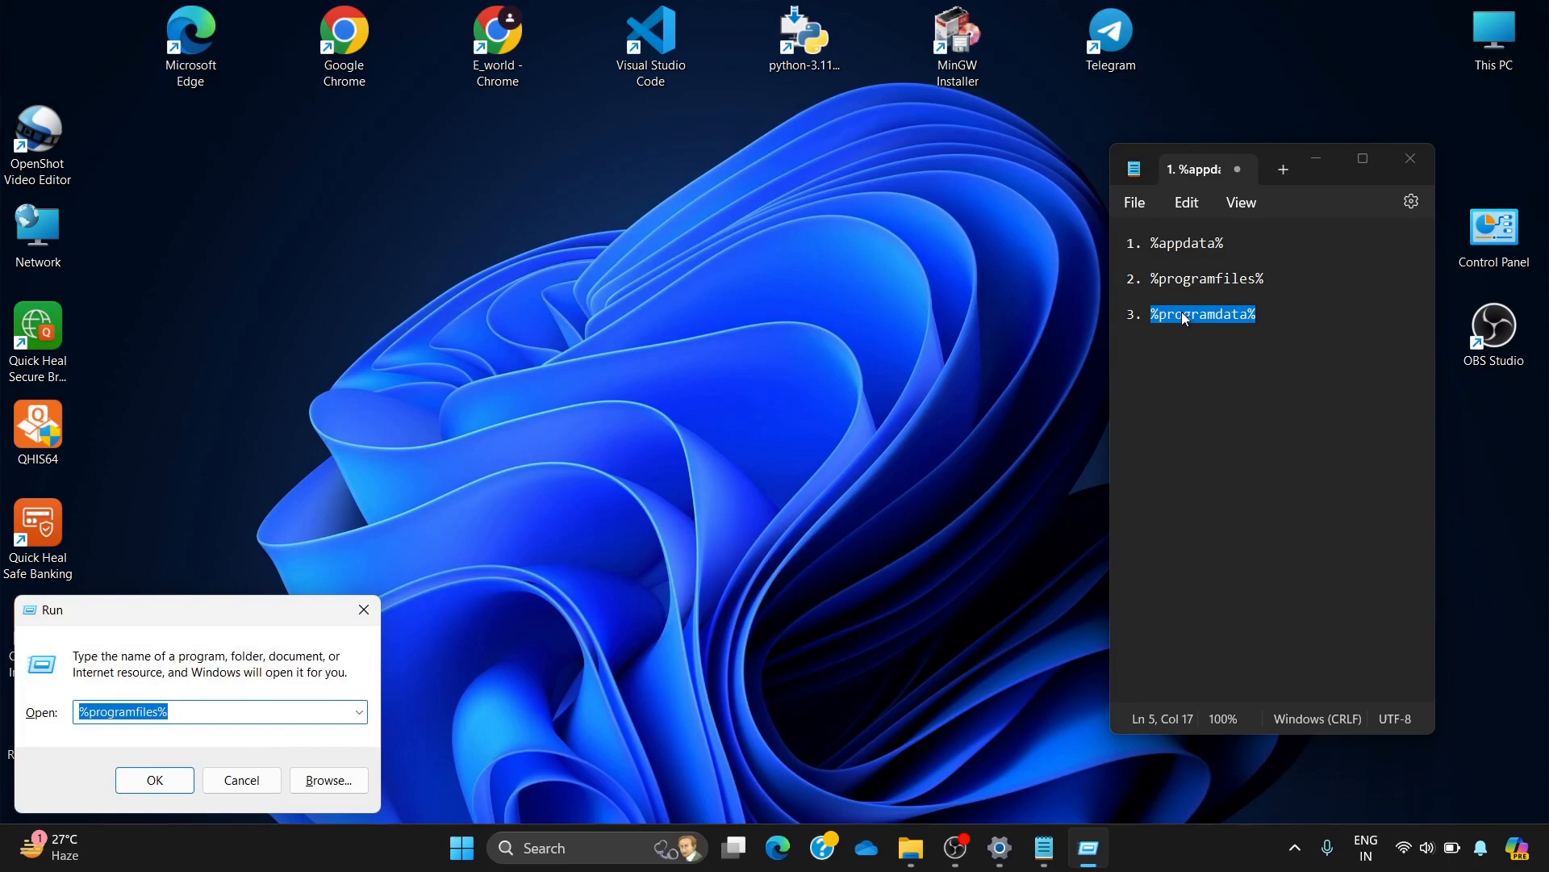
drag(1183, 311, 200, 708)
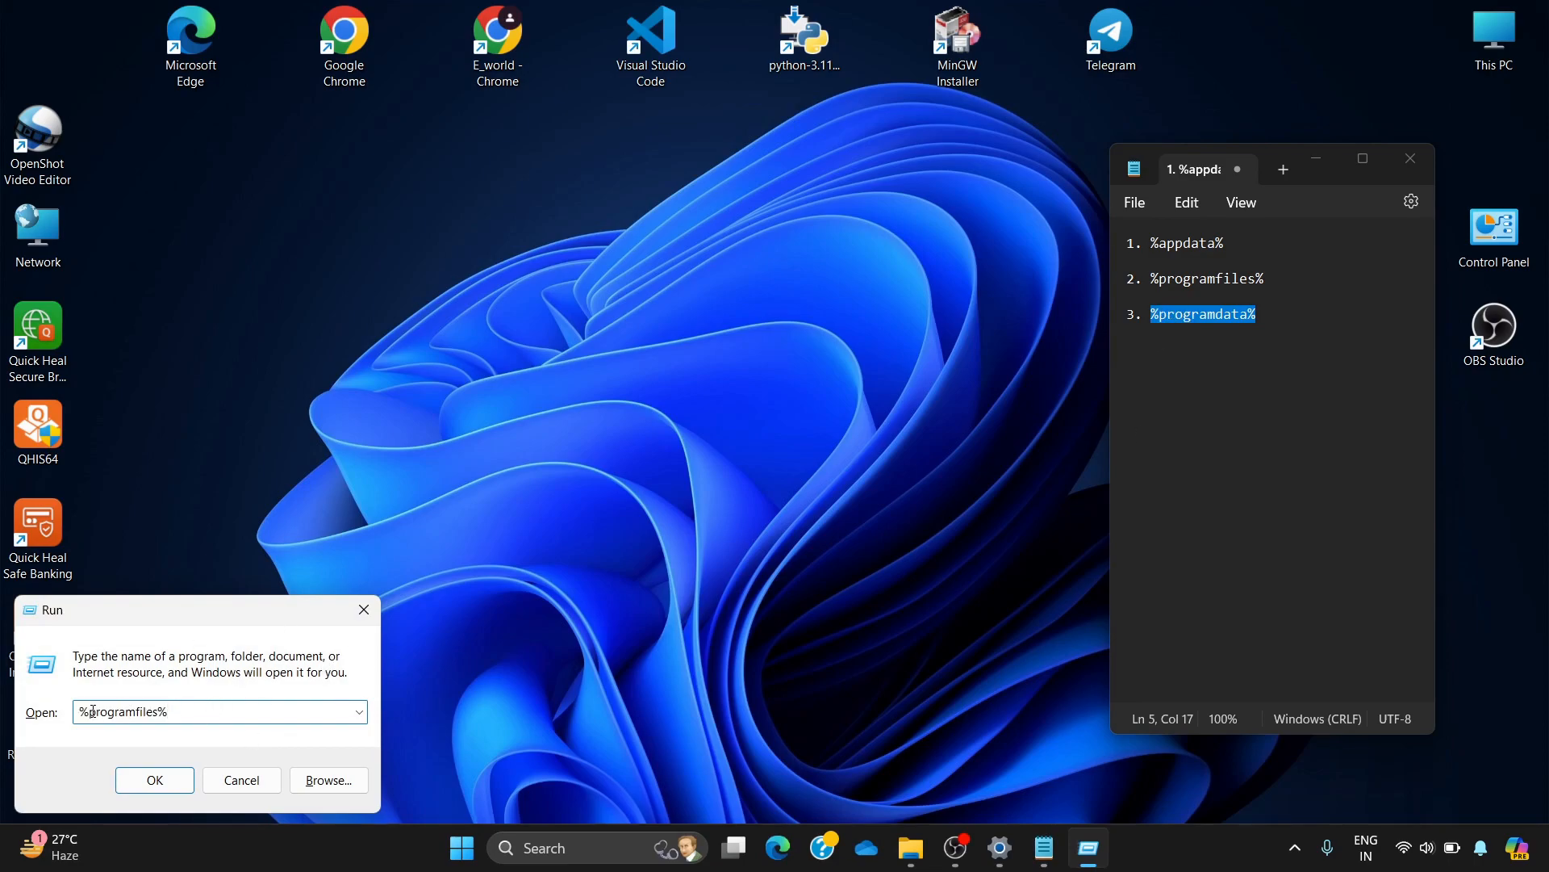
key(Return)
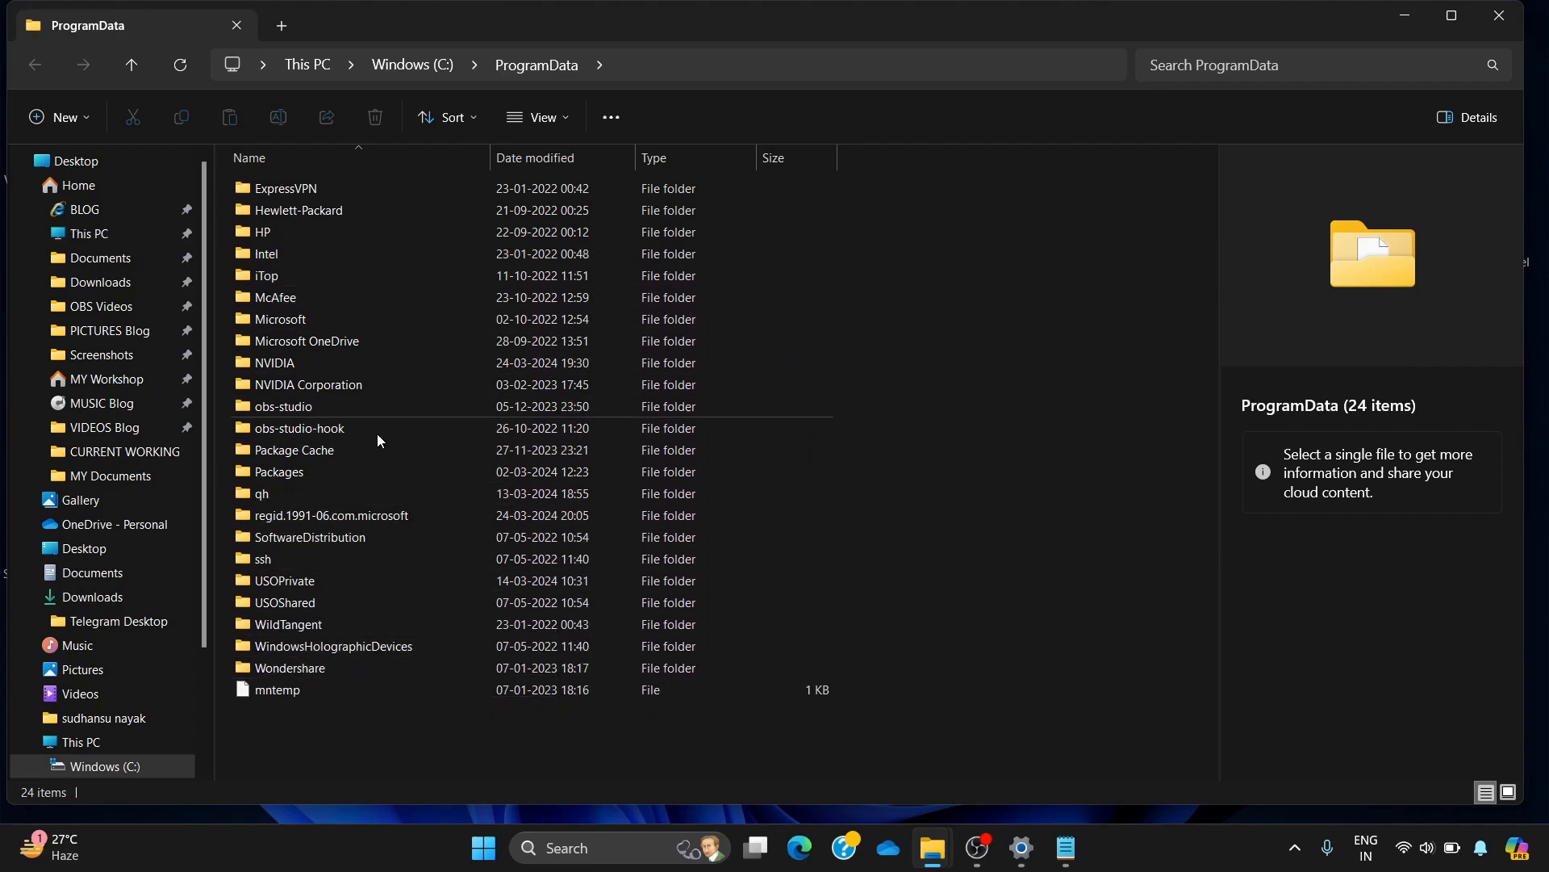
- Check the ProgramData folder for leftover Arduino folders, and close the folder window
mouse_move(403, 404)
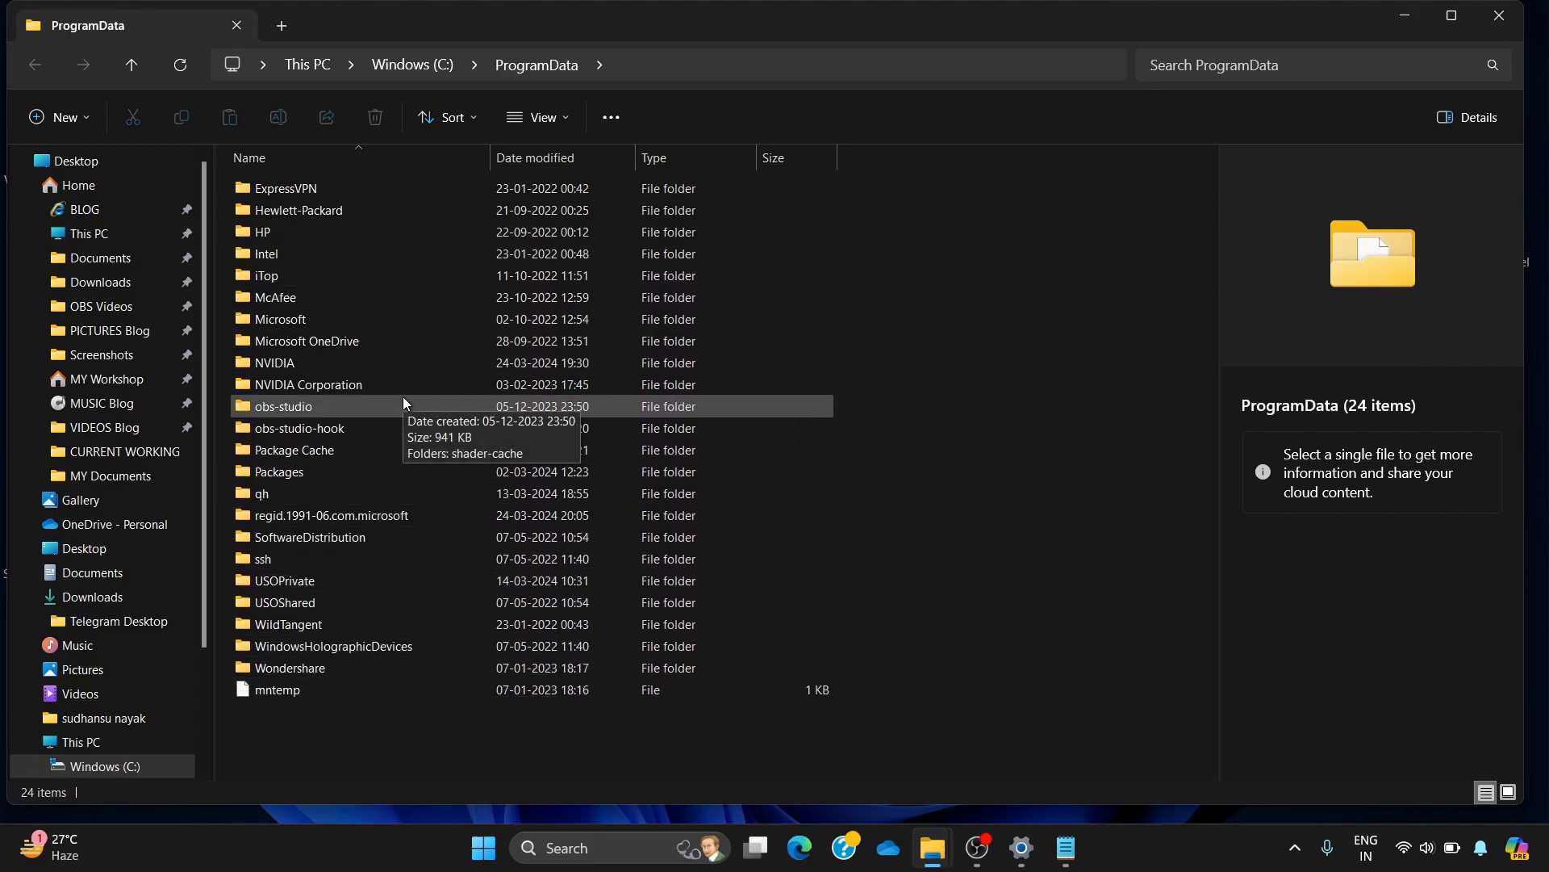
mouse_move(352, 643)
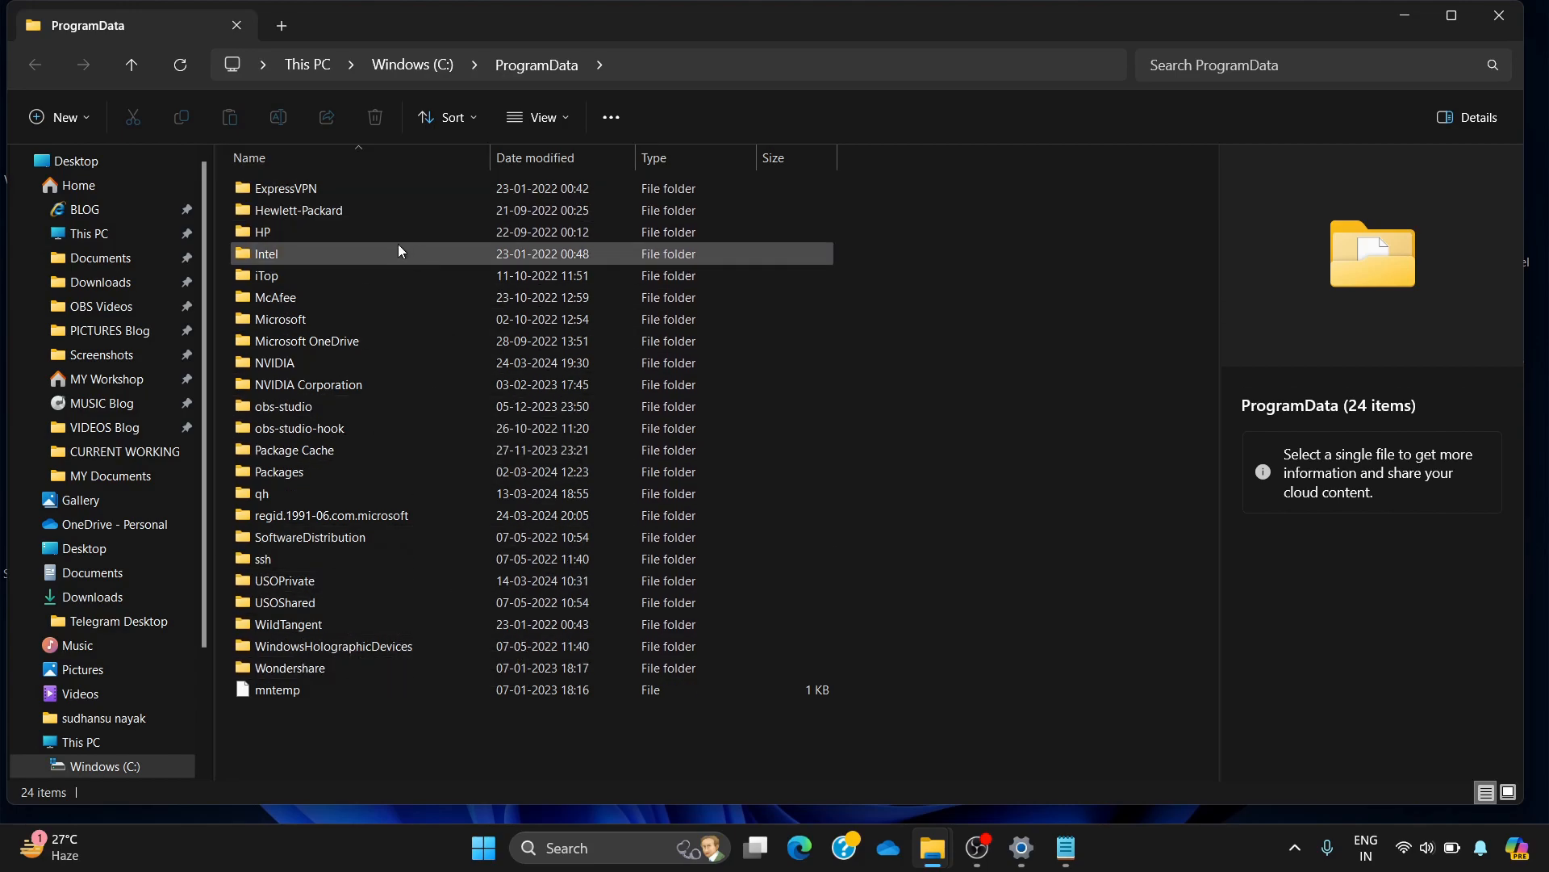
mouse_move(399, 251)
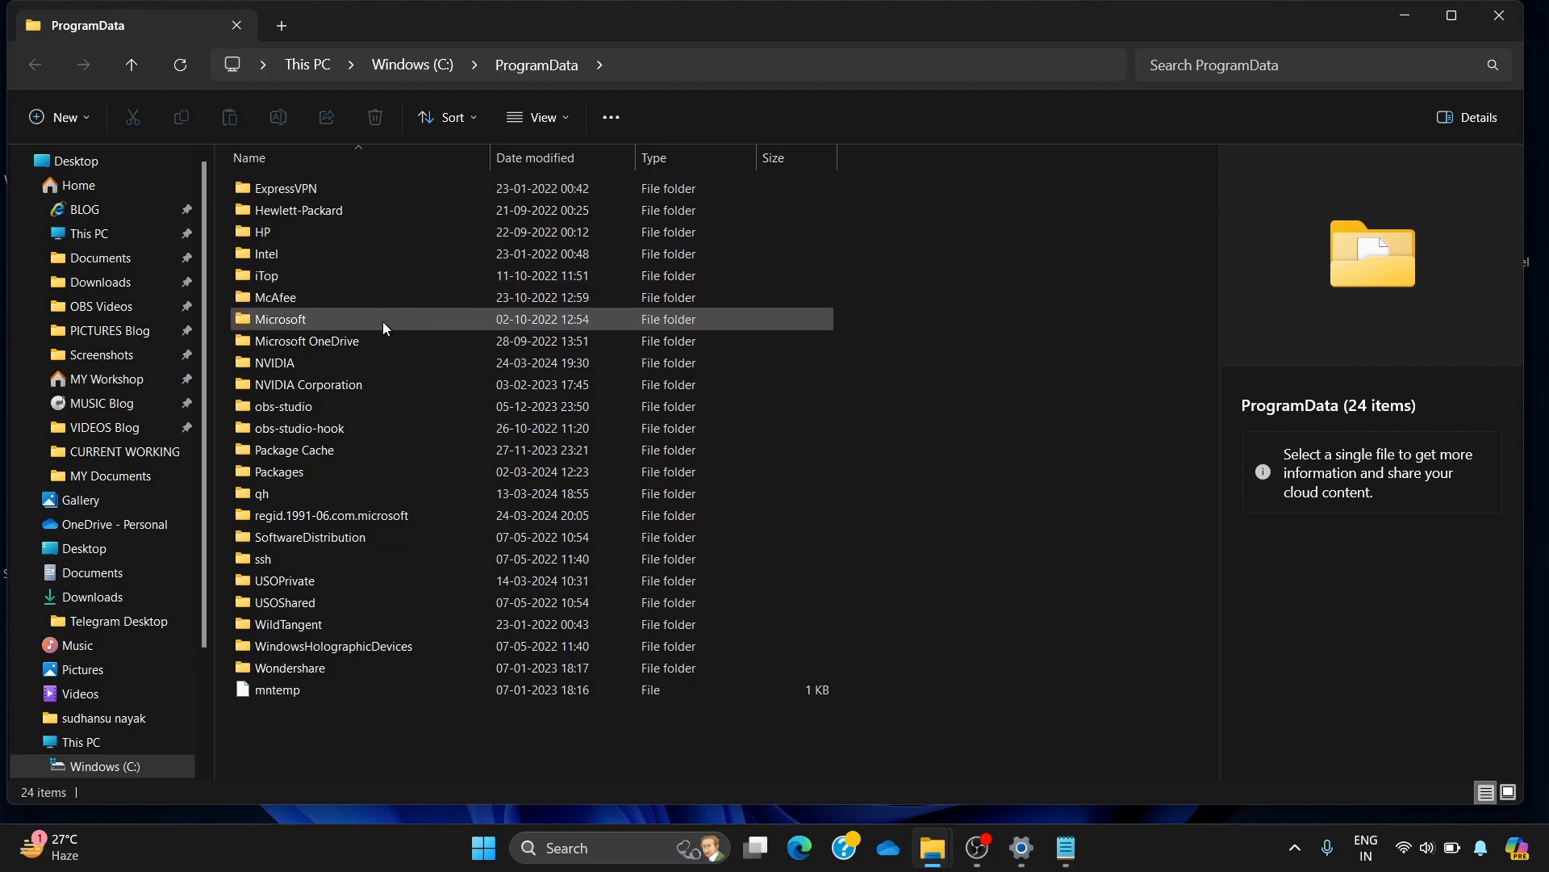
mouse_move(359, 333)
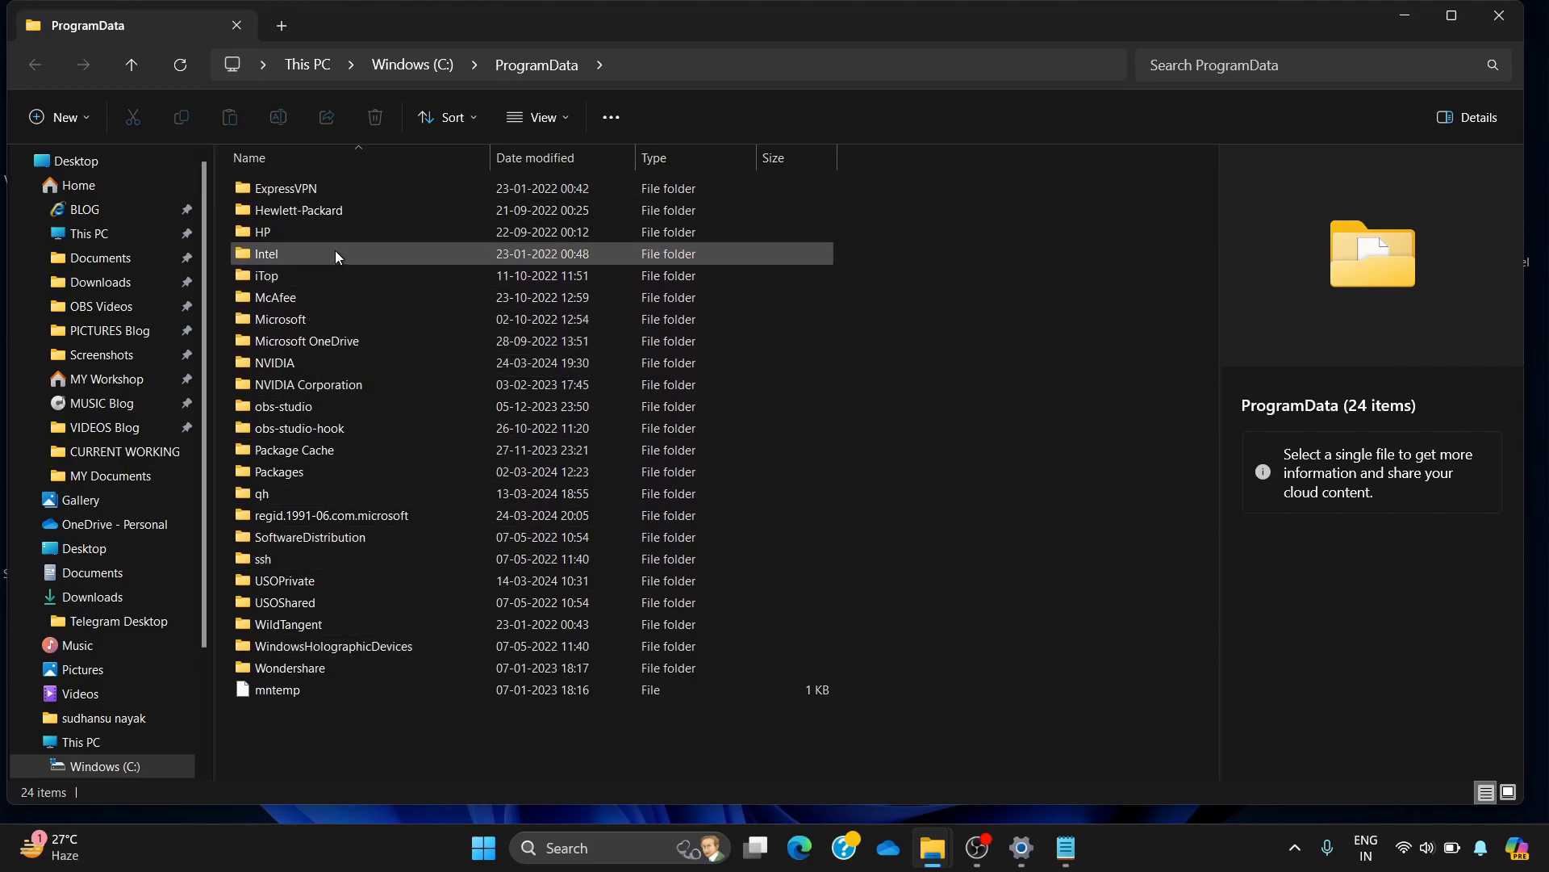
click(1498, 16)
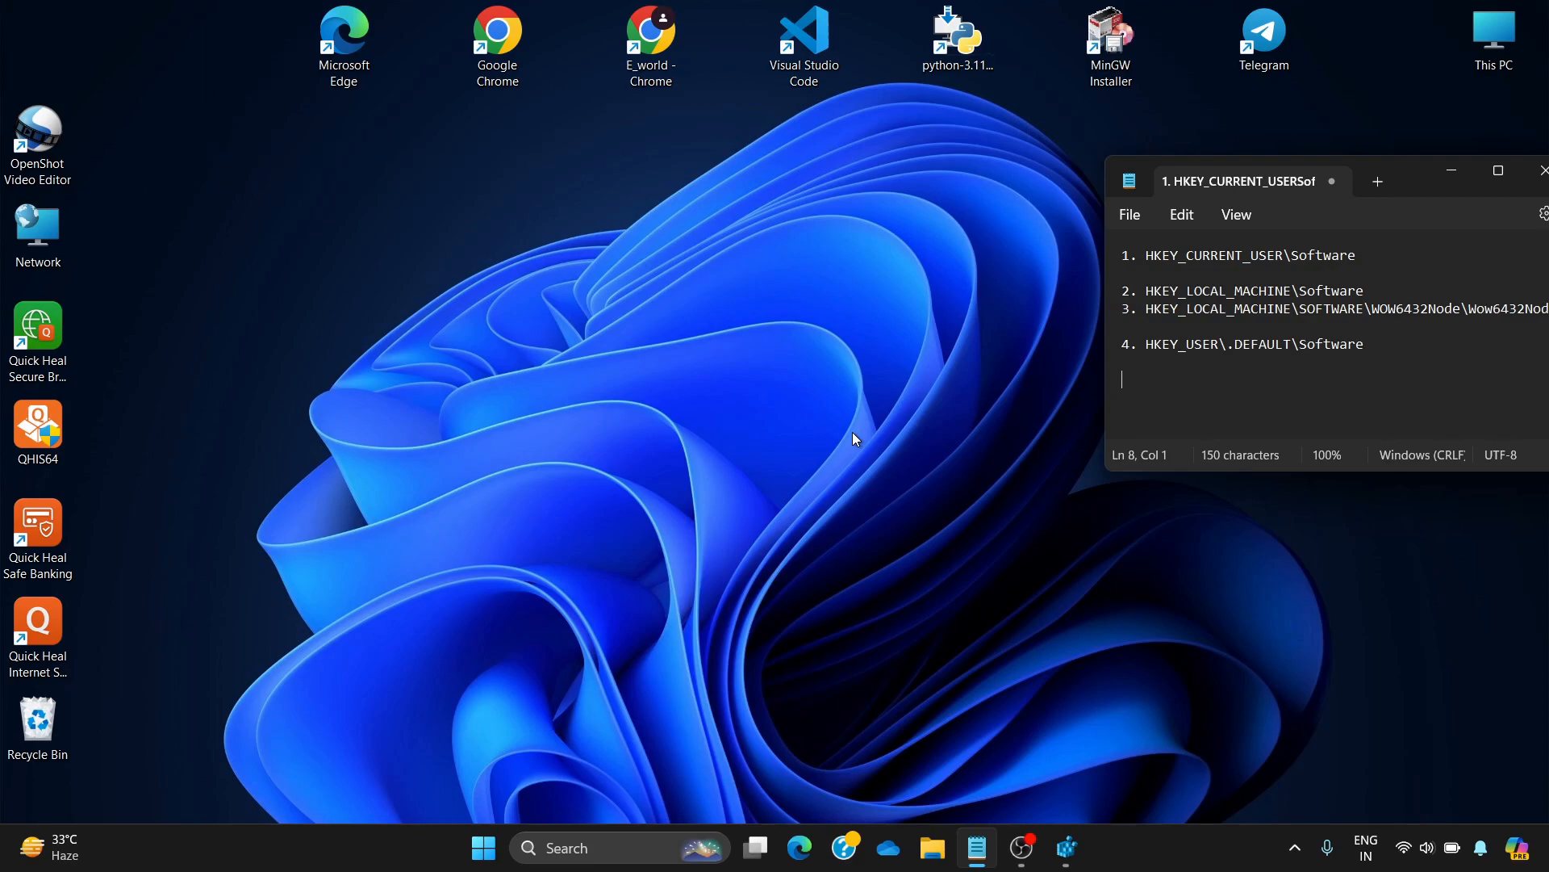
click(1066, 849)
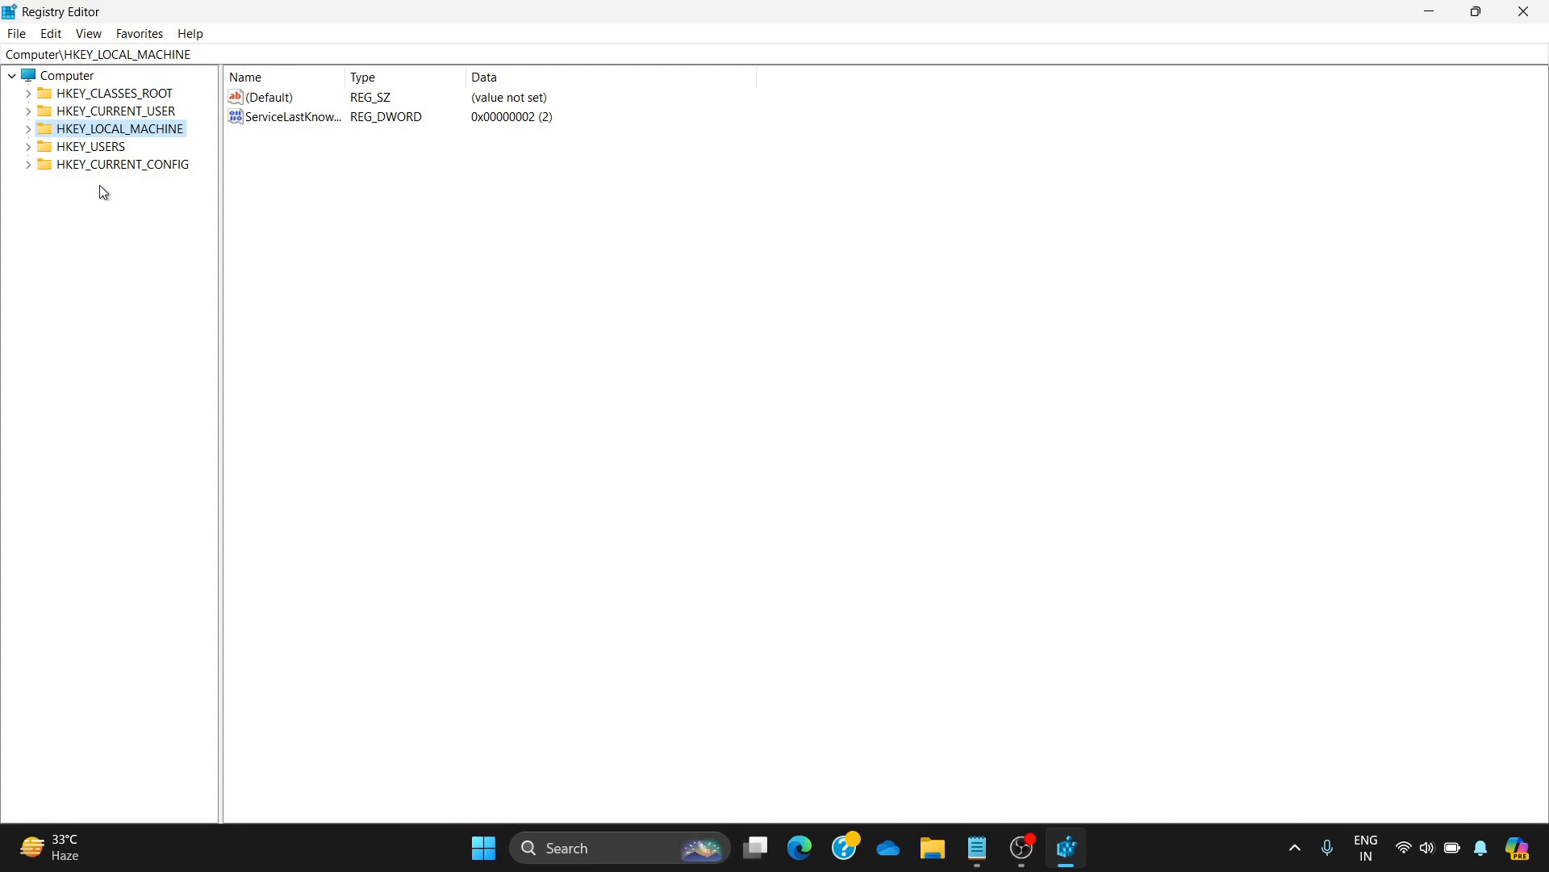
drag(1051, 786, 1530, 18)
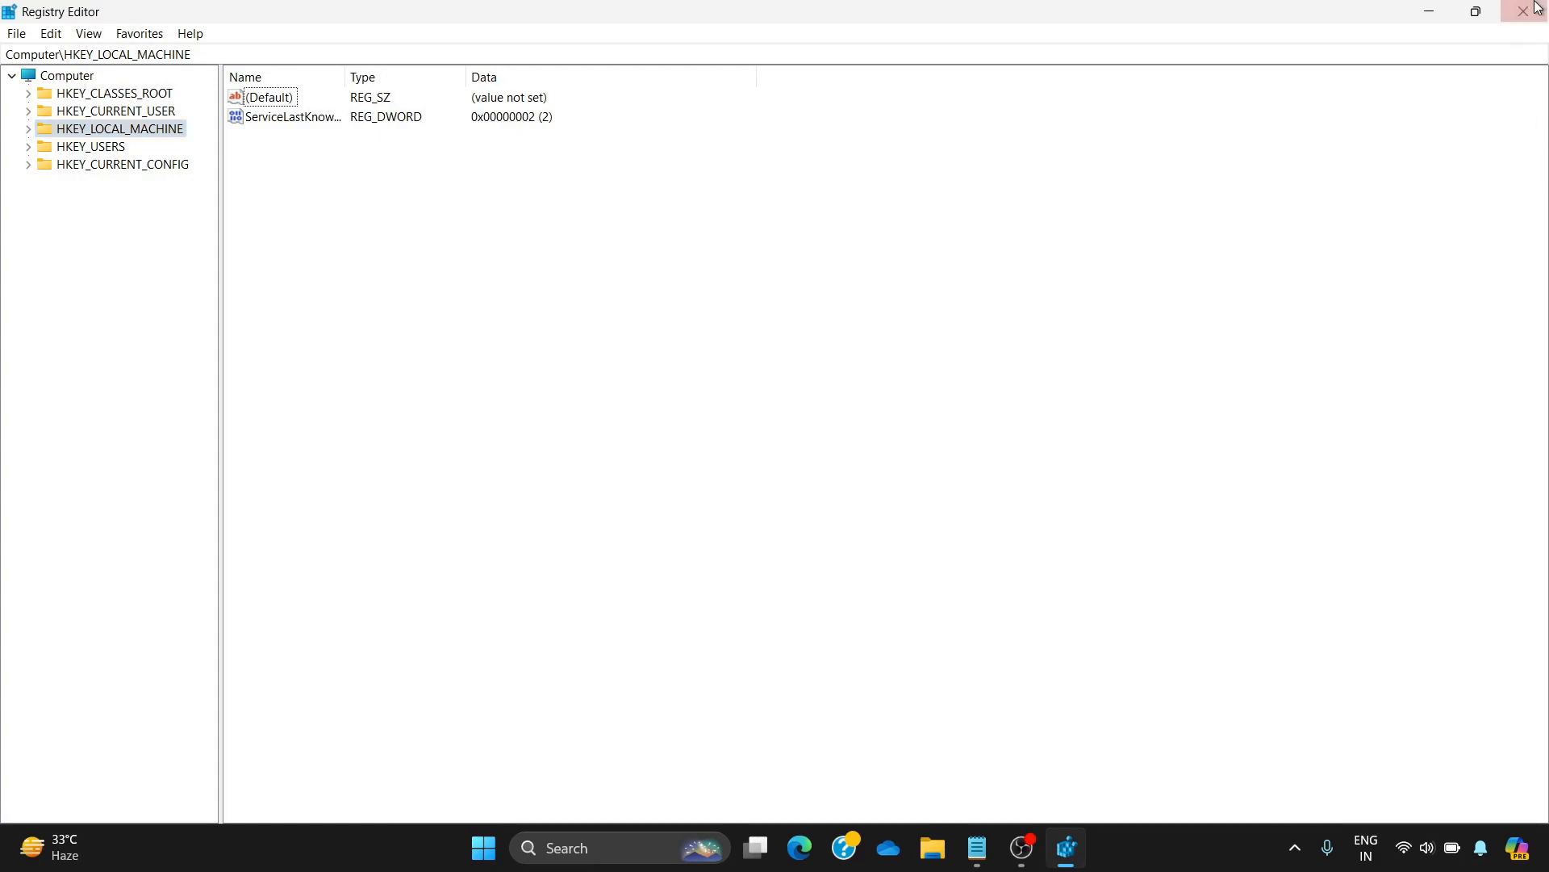
click(1527, 14)
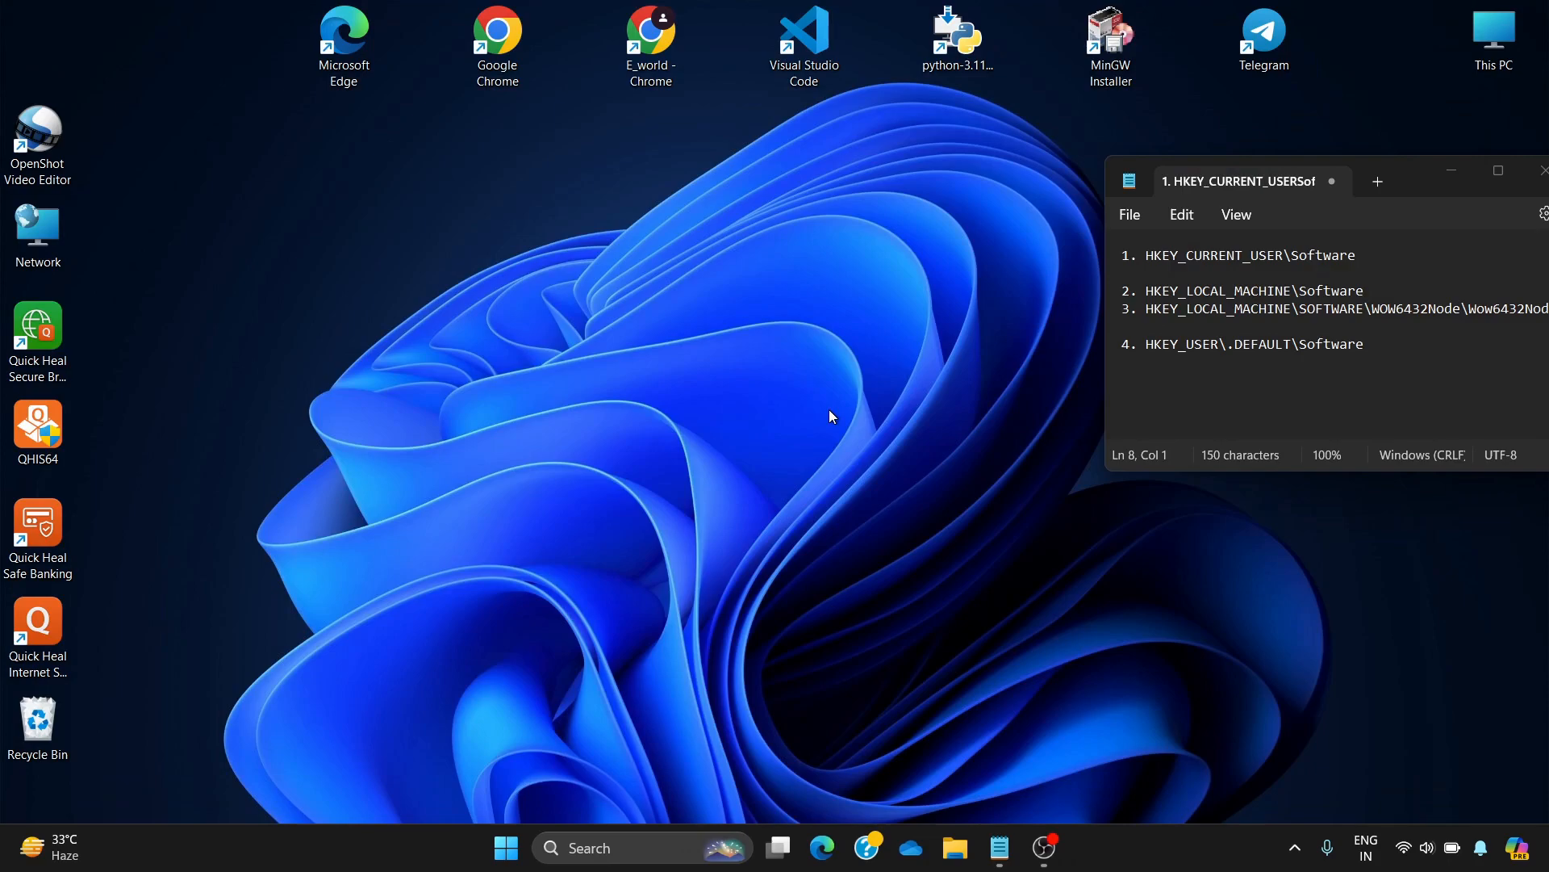
- Search Windows for "reg" and run Registry Editor as administrator
key(super+s)
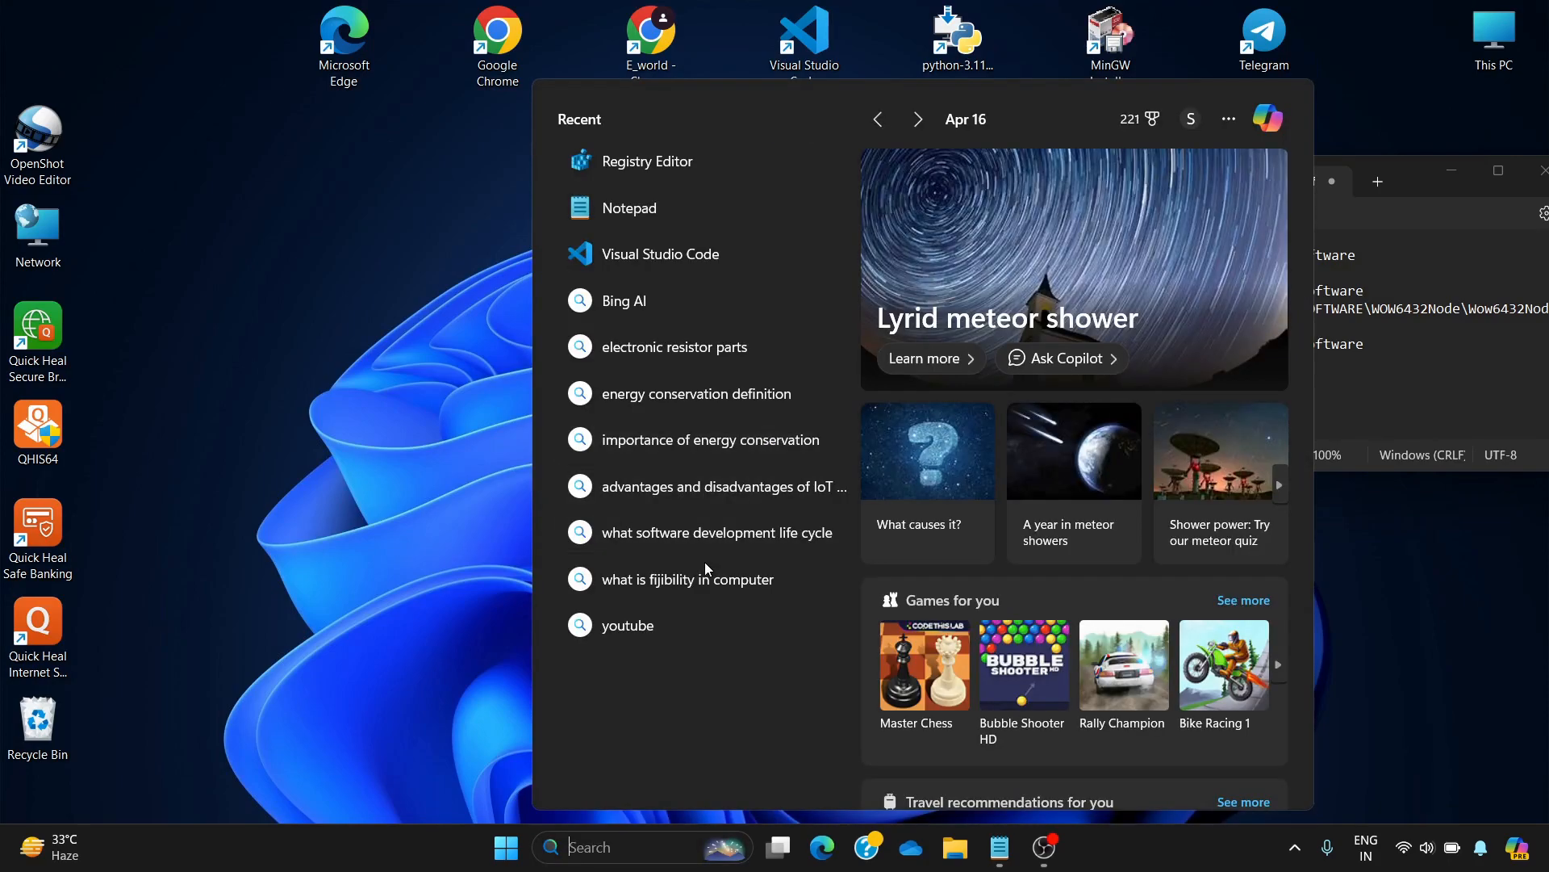
click(619, 842)
text(reg)
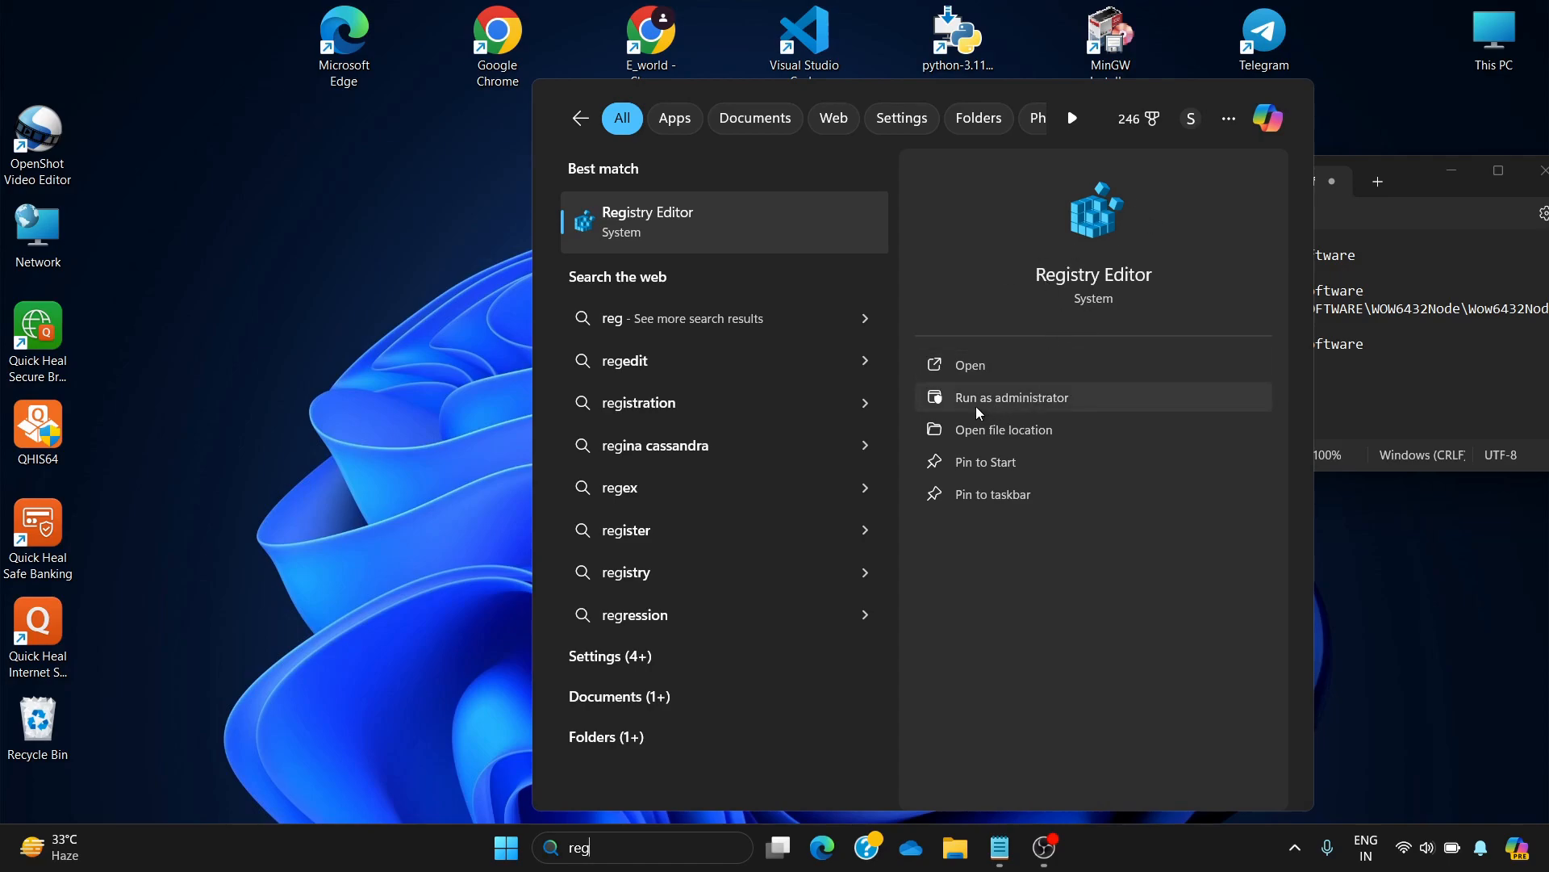
click(1044, 405)
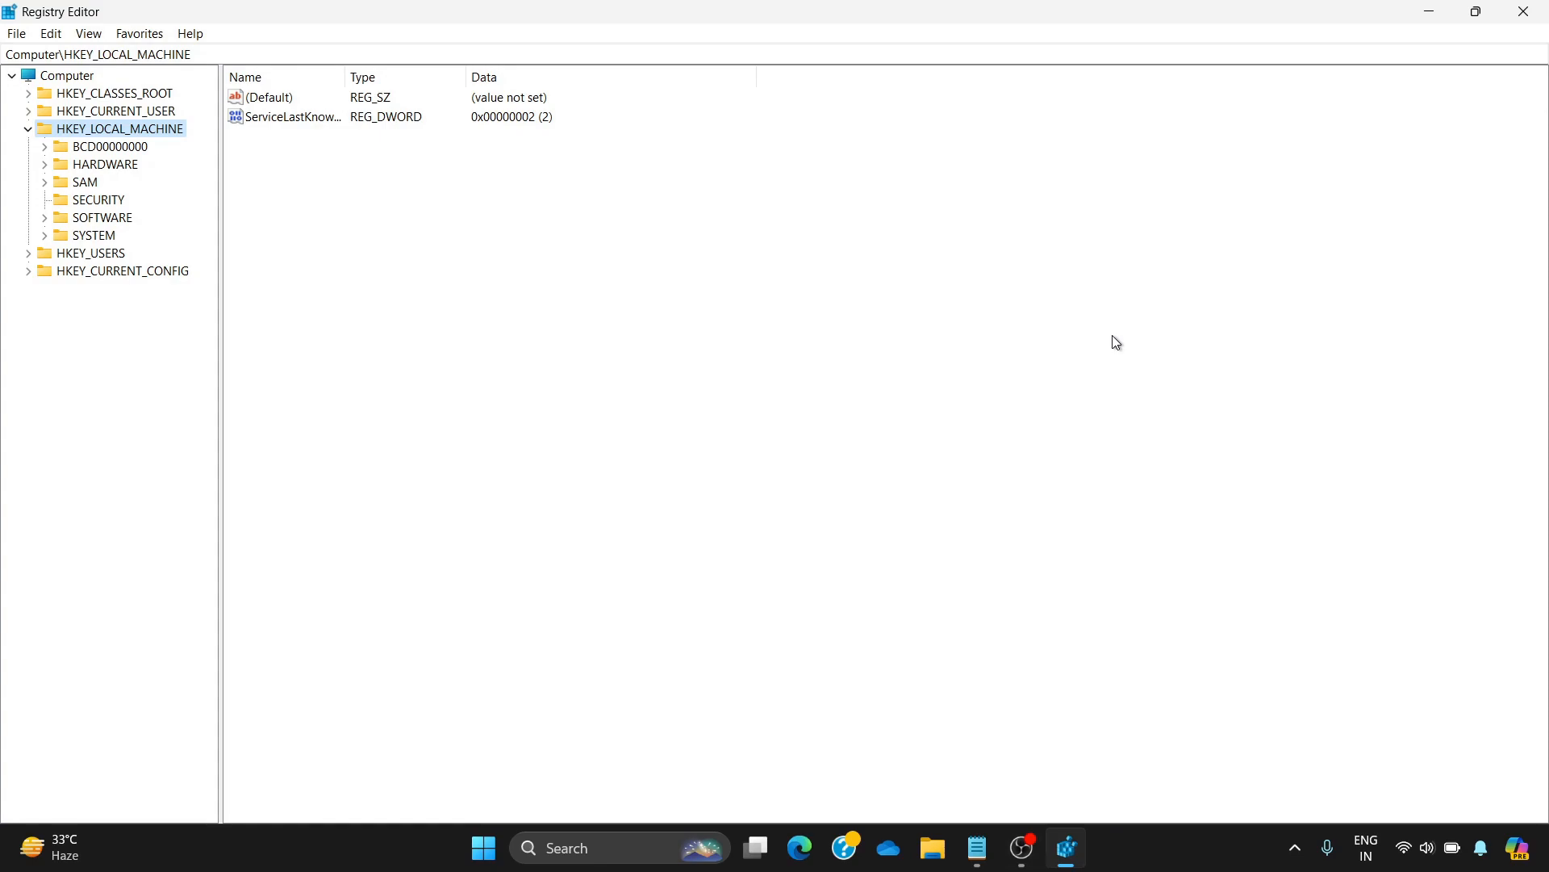
- Copy the HKEY_CURRENT_USER\Software path from the notes and go to that key in Registry Editor
click(977, 847)
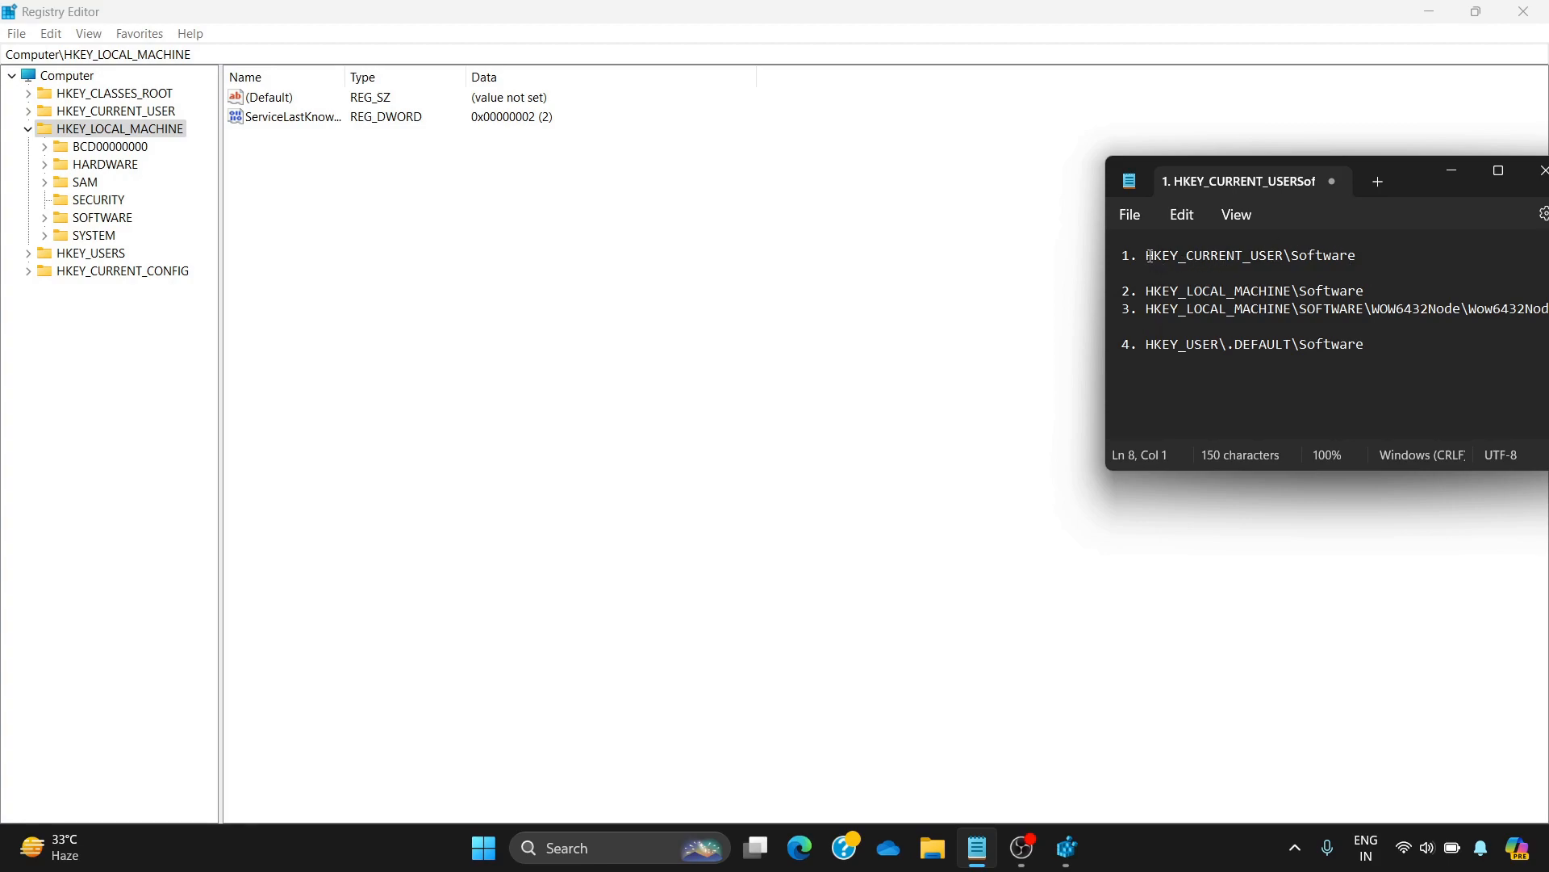
drag(1147, 255, 1357, 255)
key(ctrl+c)
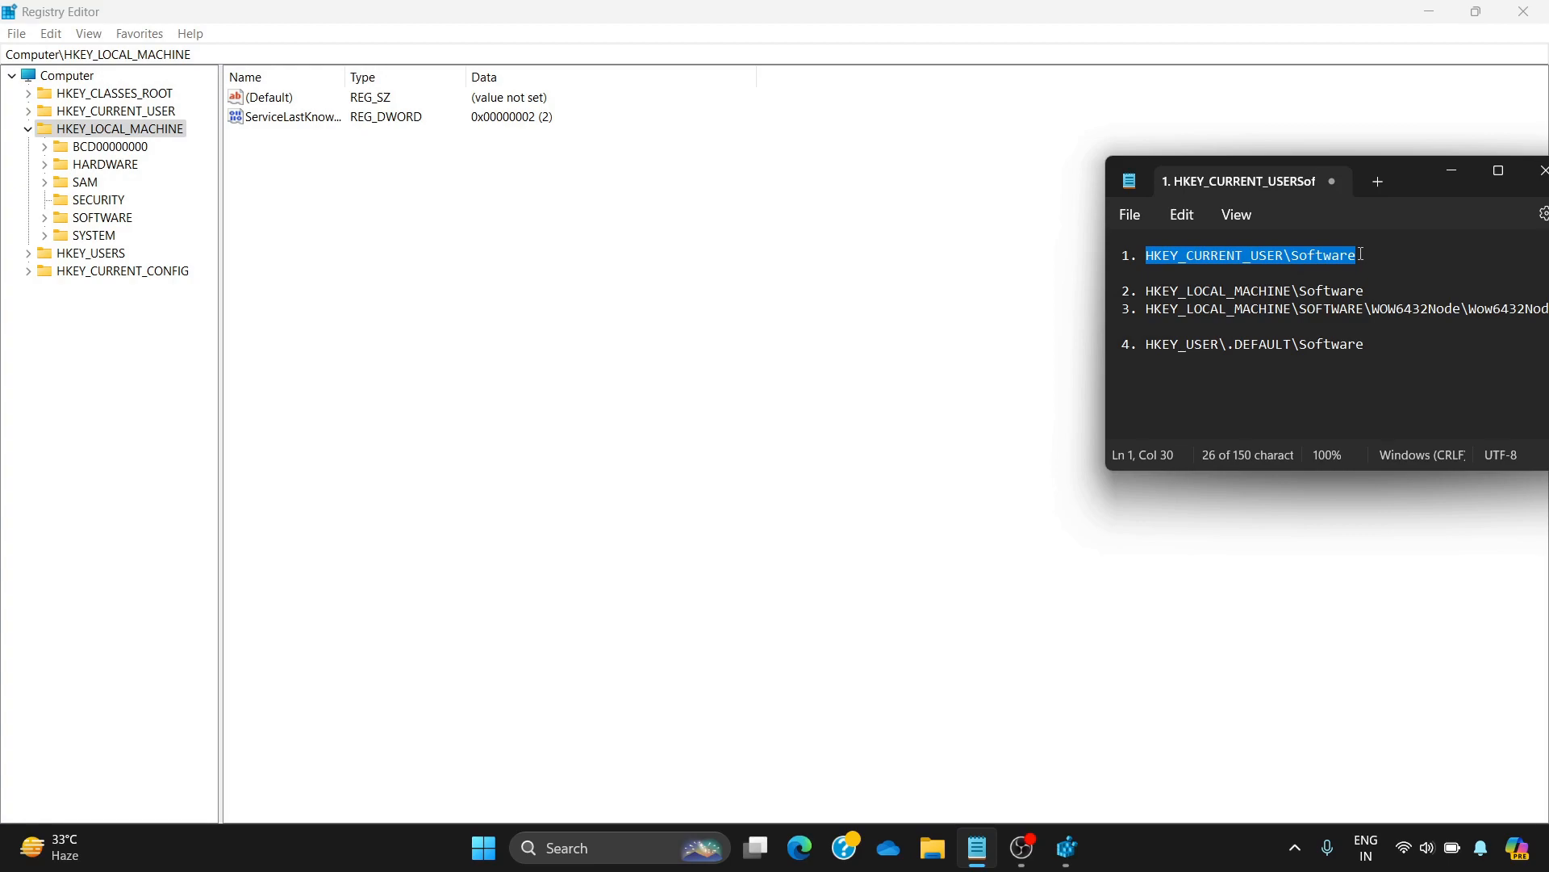
drag(198, 54, 4, 55)
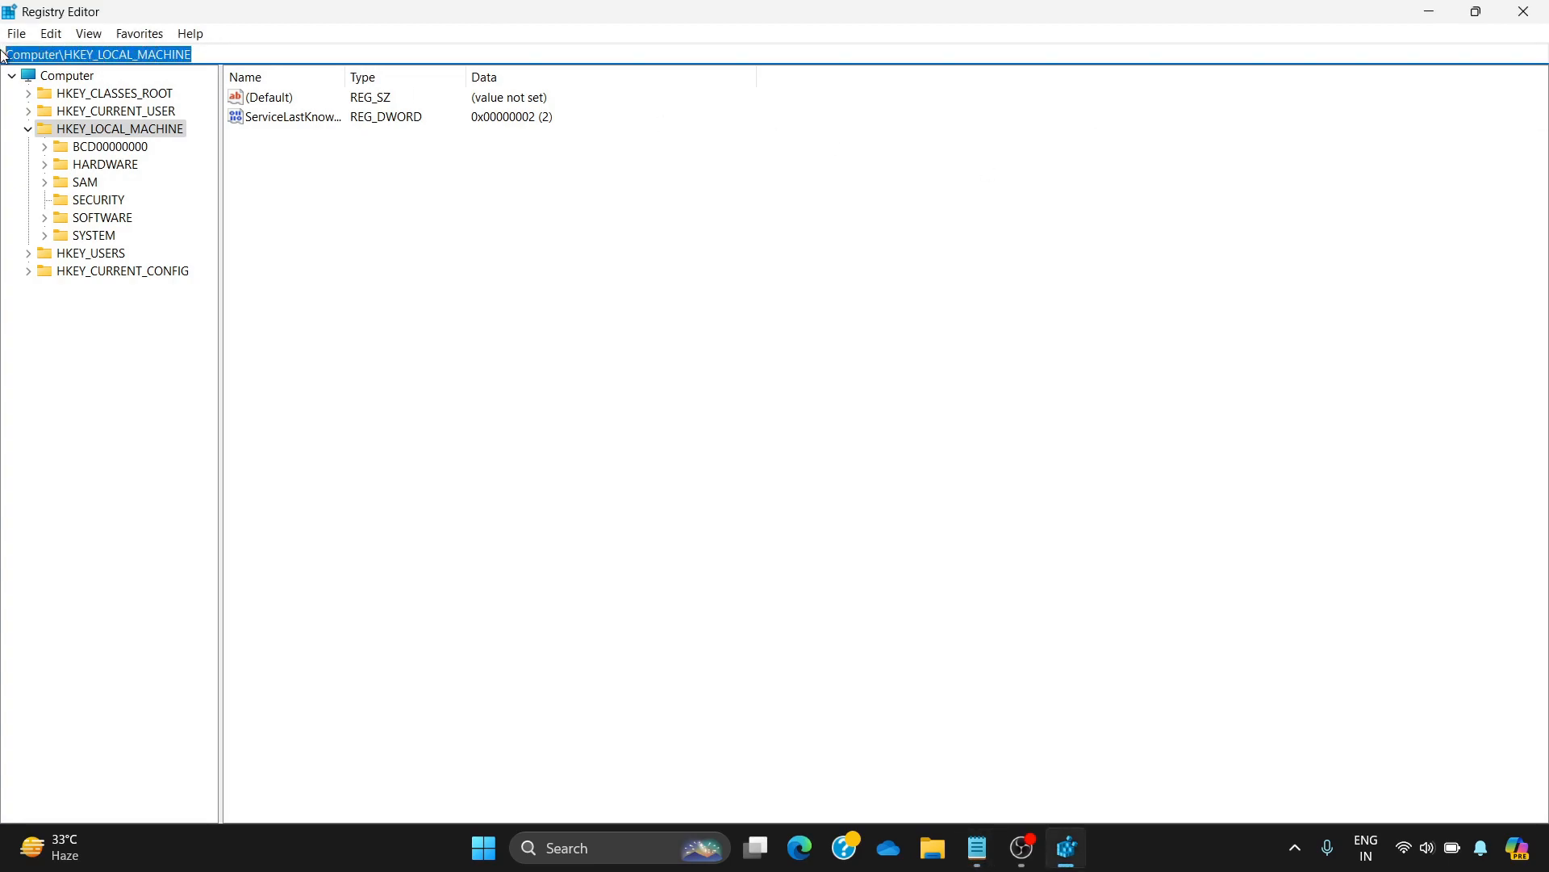
key(ctrl+v)
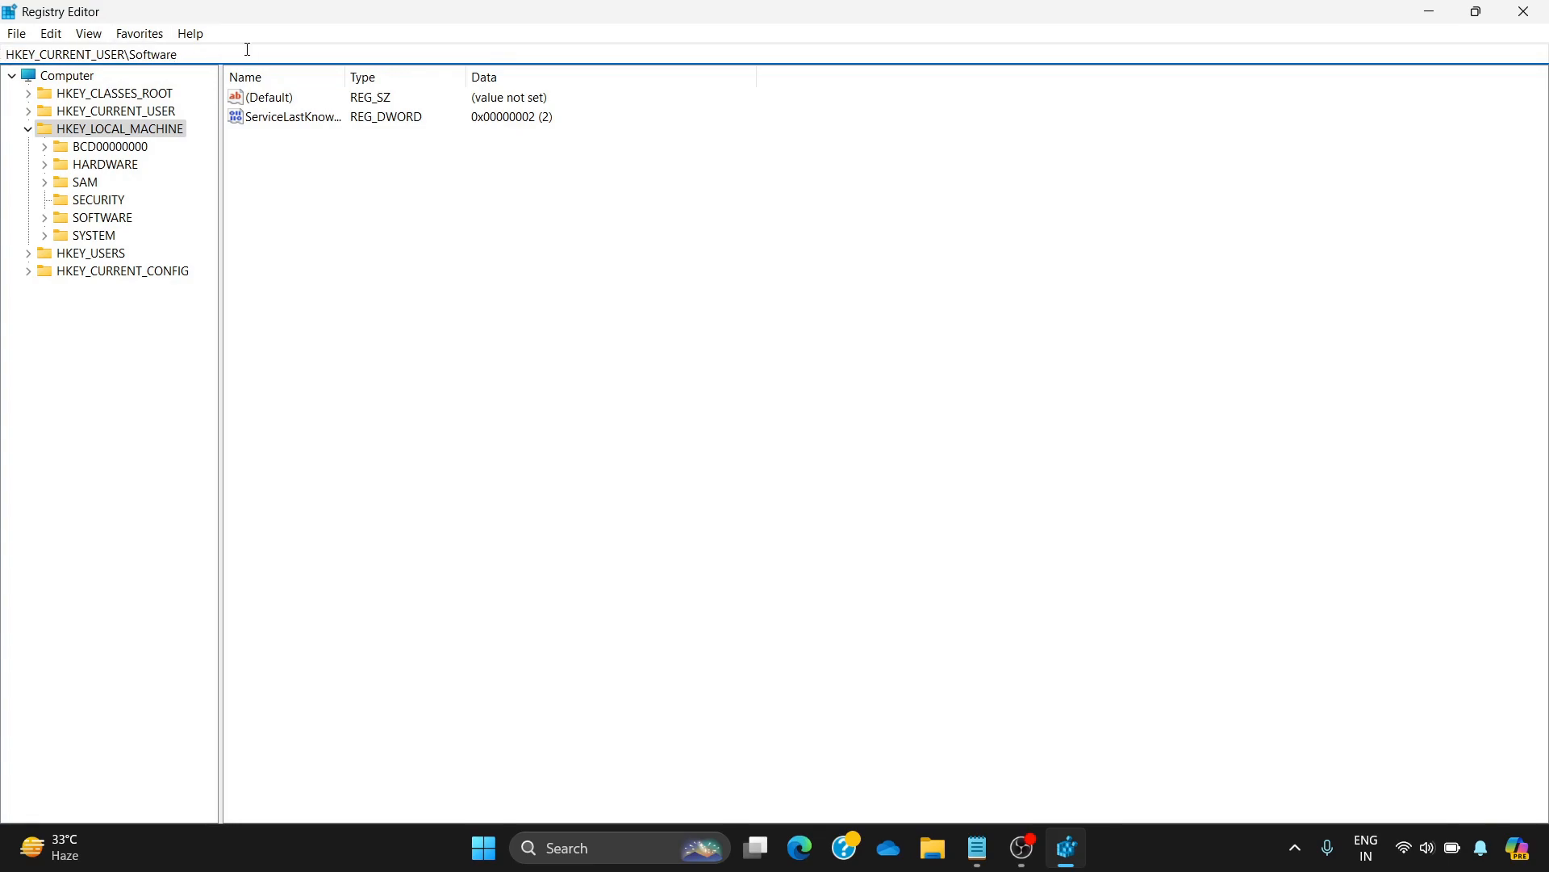
key(Return)
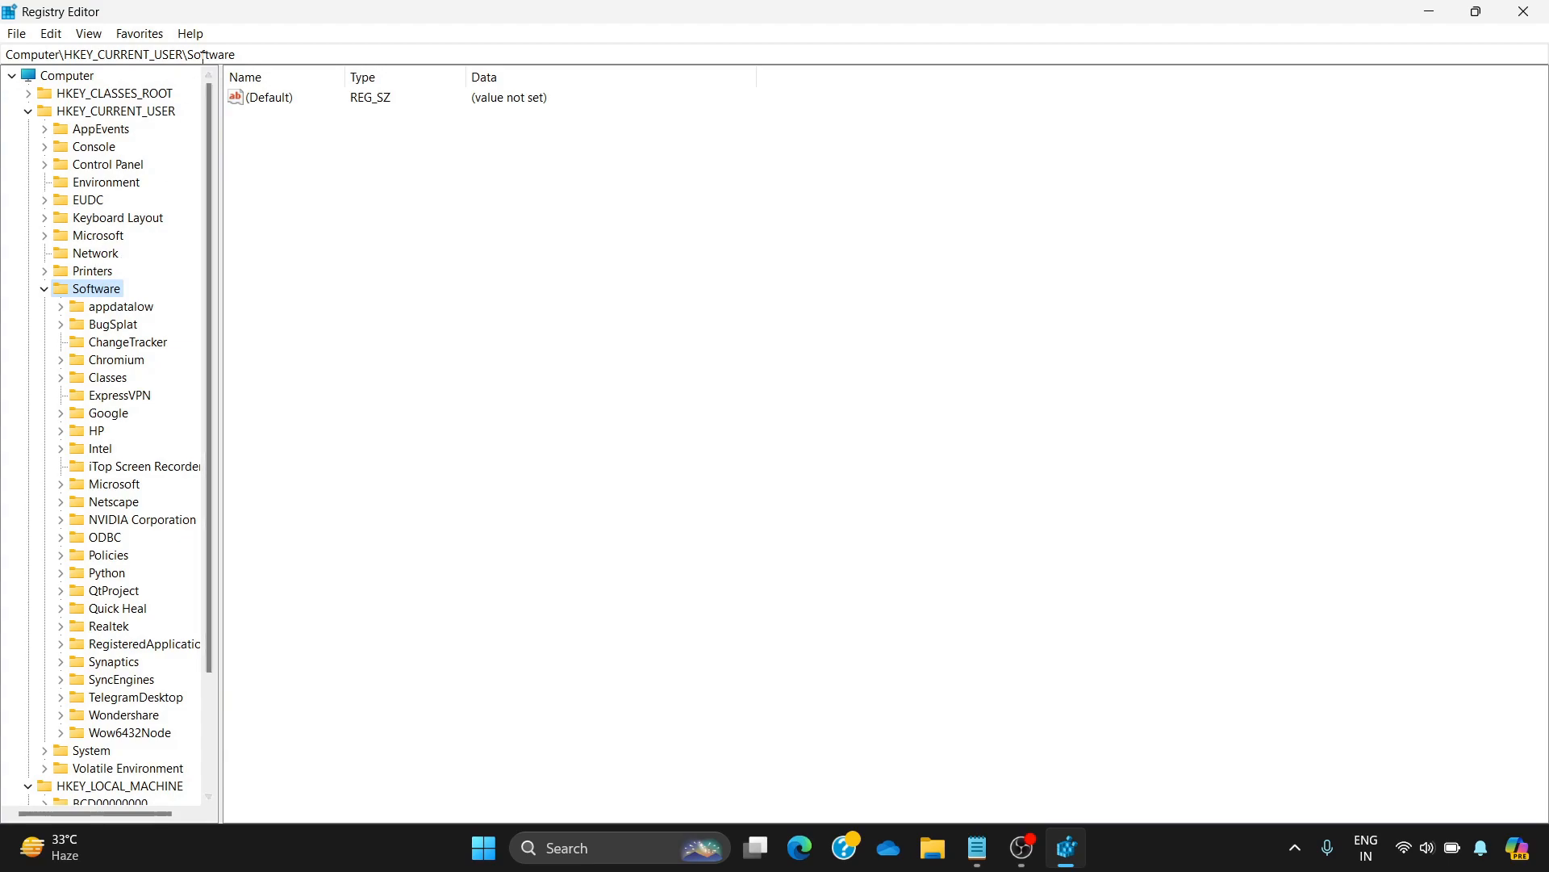
- Look through the HKEY_CURRENT_USER\Software subkeys for Arduino entries, viewing the Quick Heal key's available actions without applying any
drag(194, 55, 244, 57)
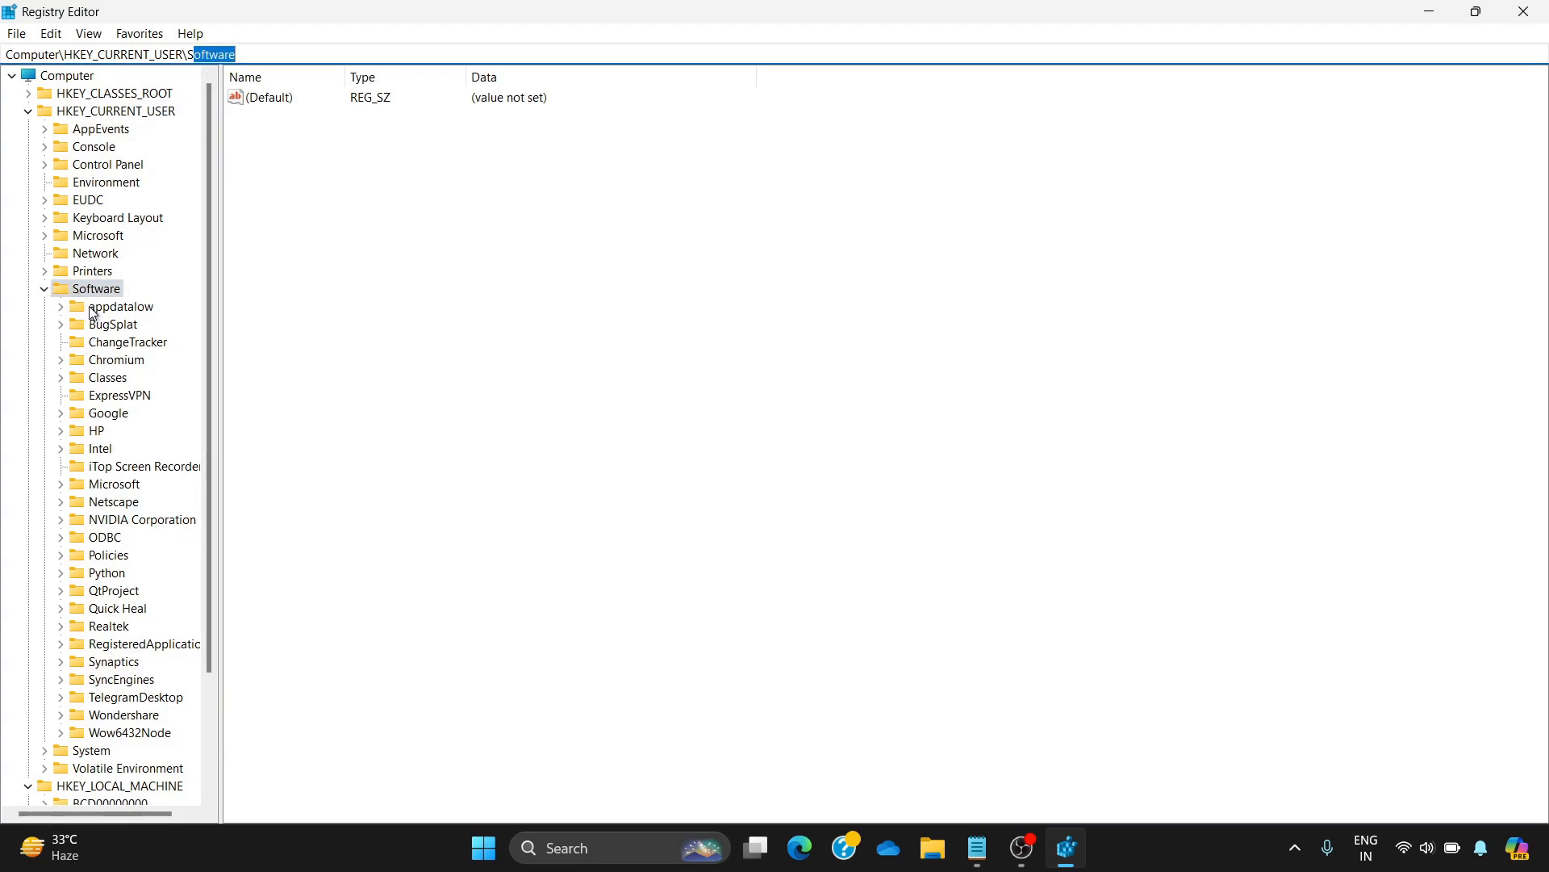
scroll(93, 313, down, 3)
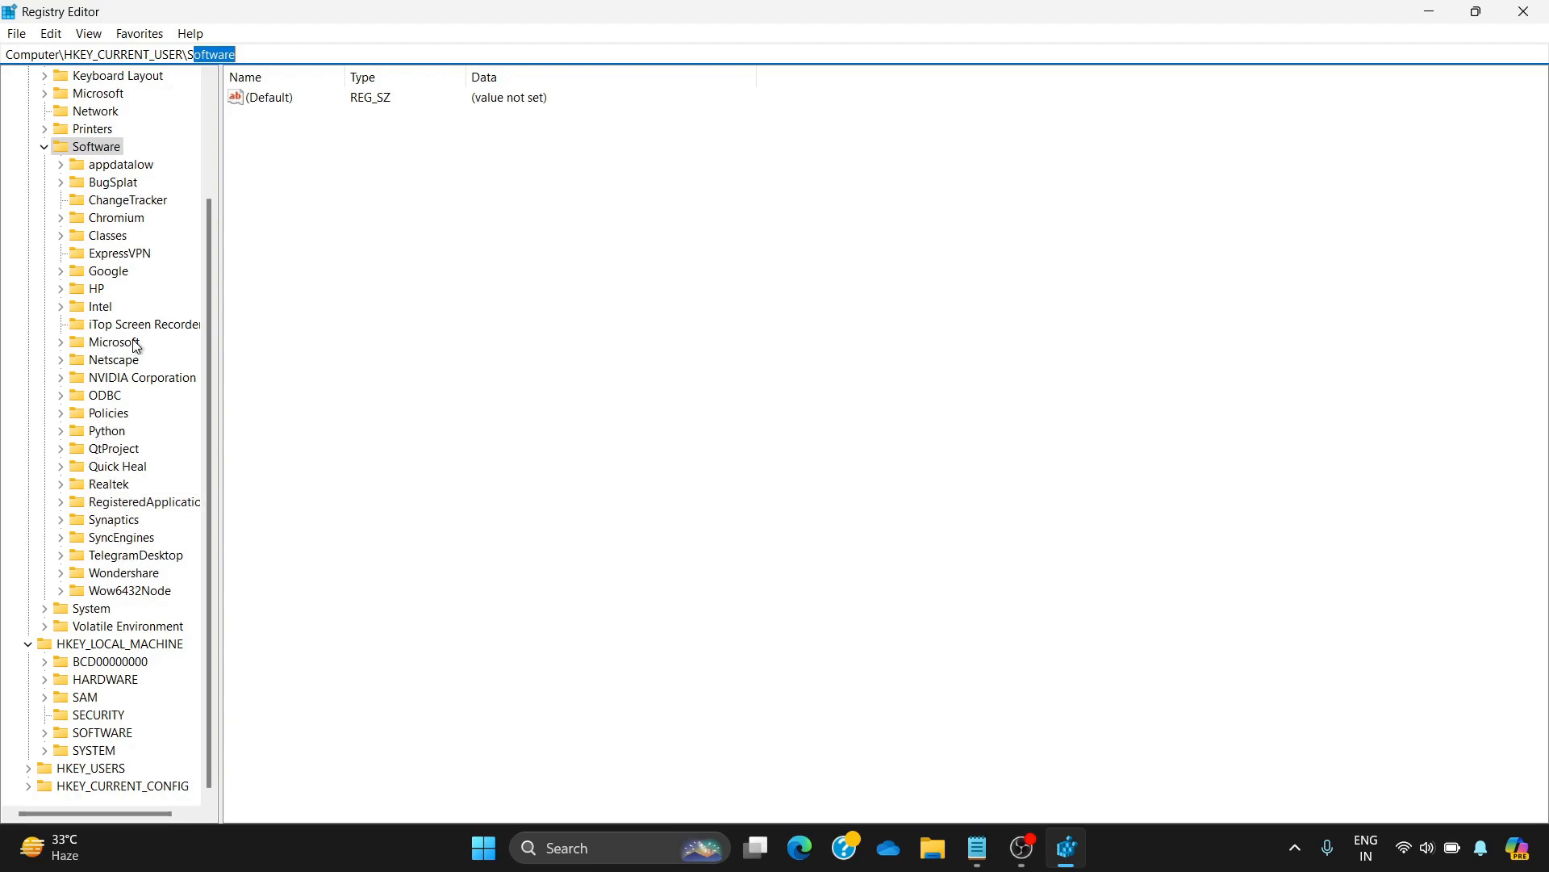
right_click(119, 474)
click(196, 558)
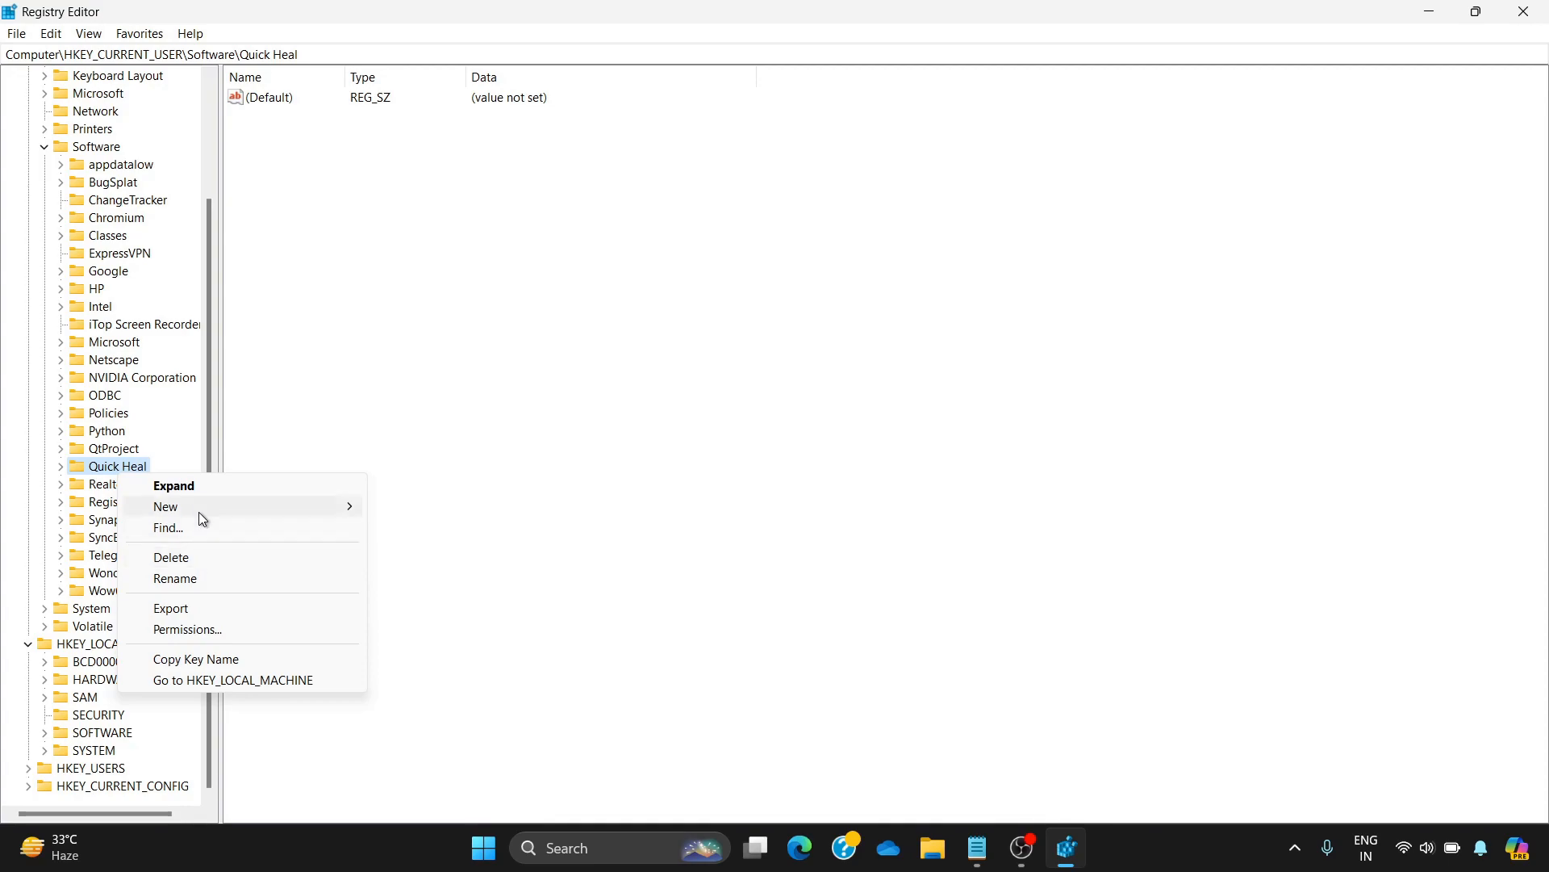
click(211, 423)
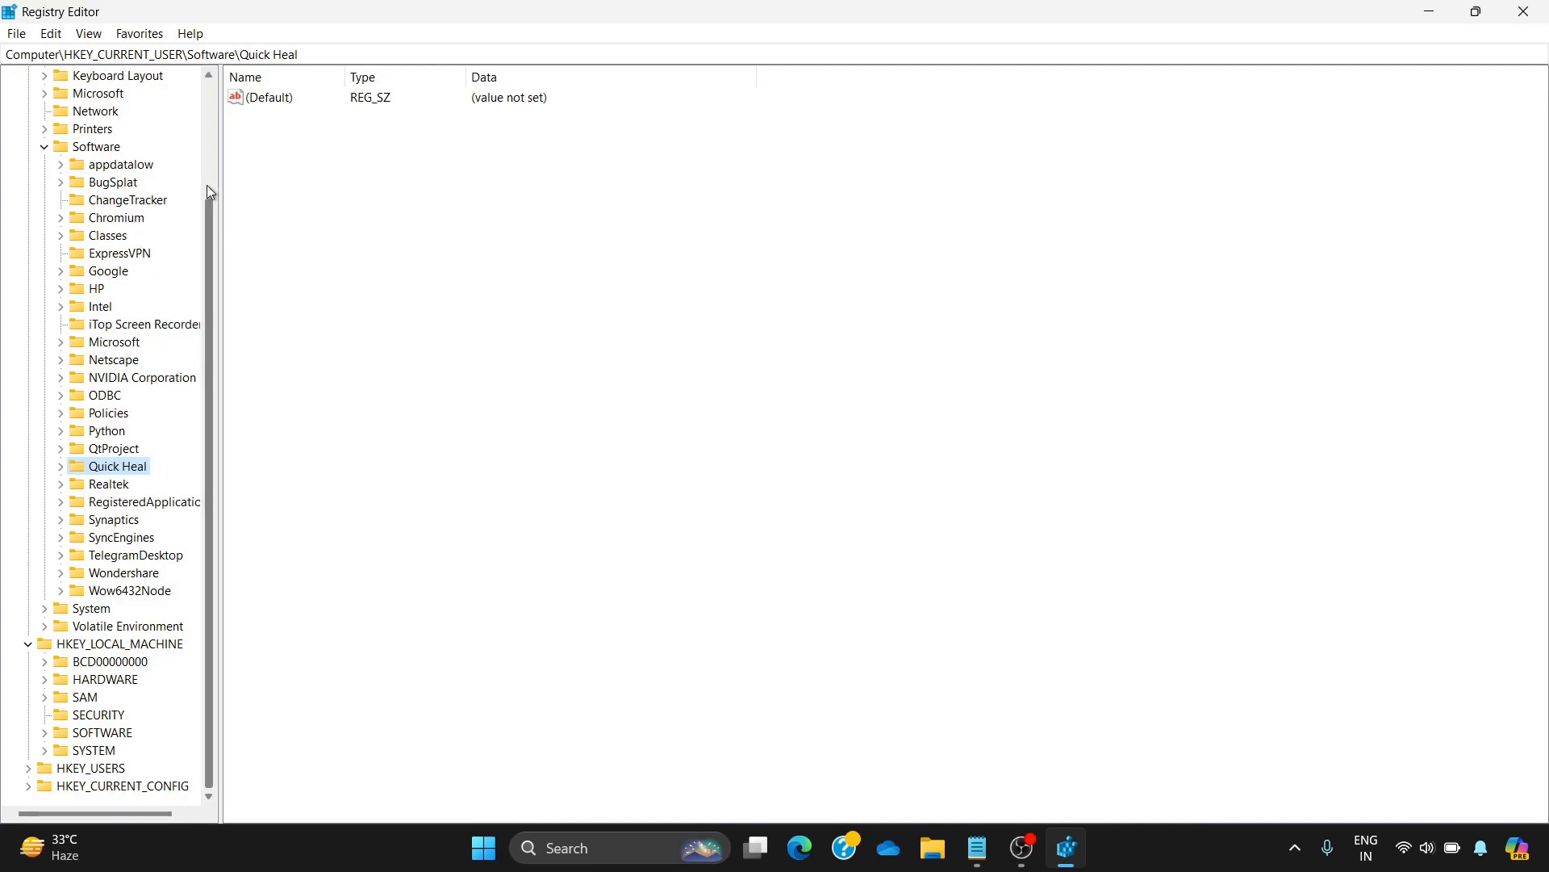
- Restore Registry Editor to a smaller window and move the notes window so its list of registry paths is readable
click(977, 848)
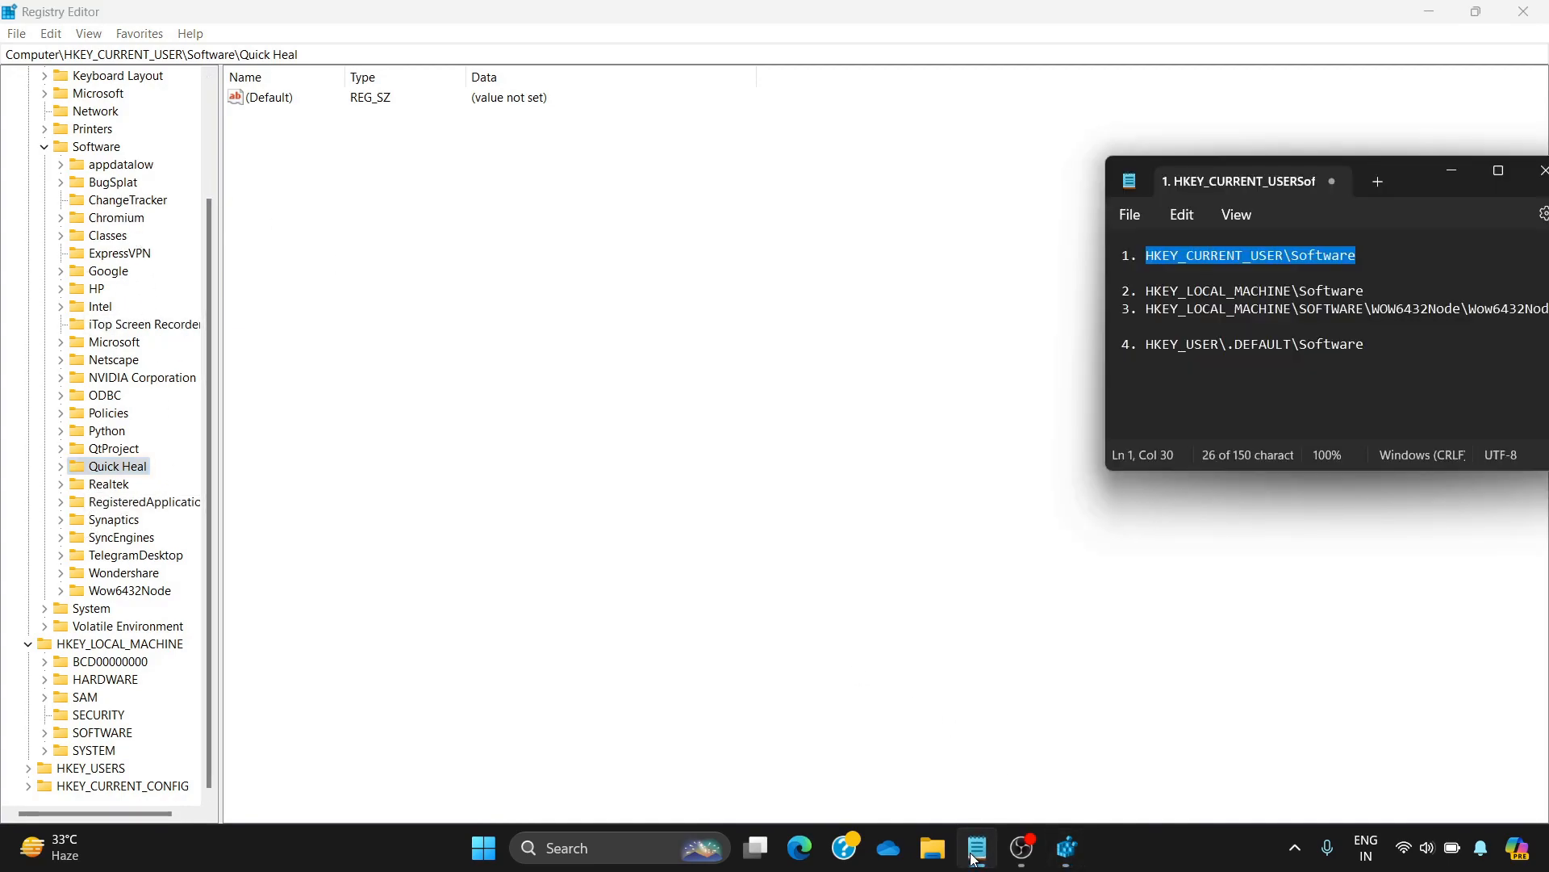
click(1359, 150)
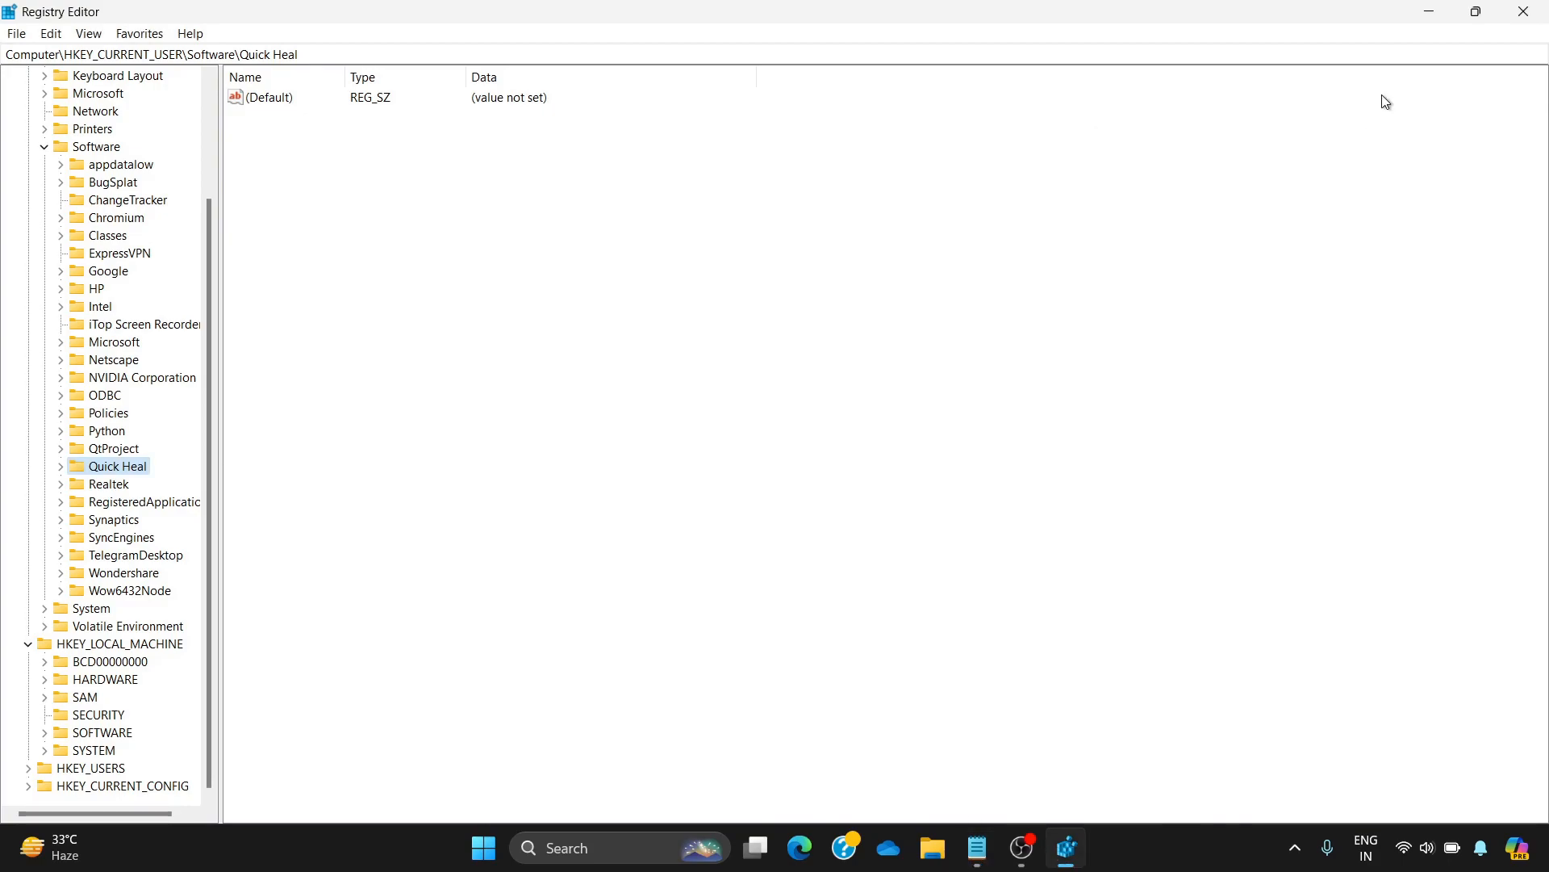
click(1477, 11)
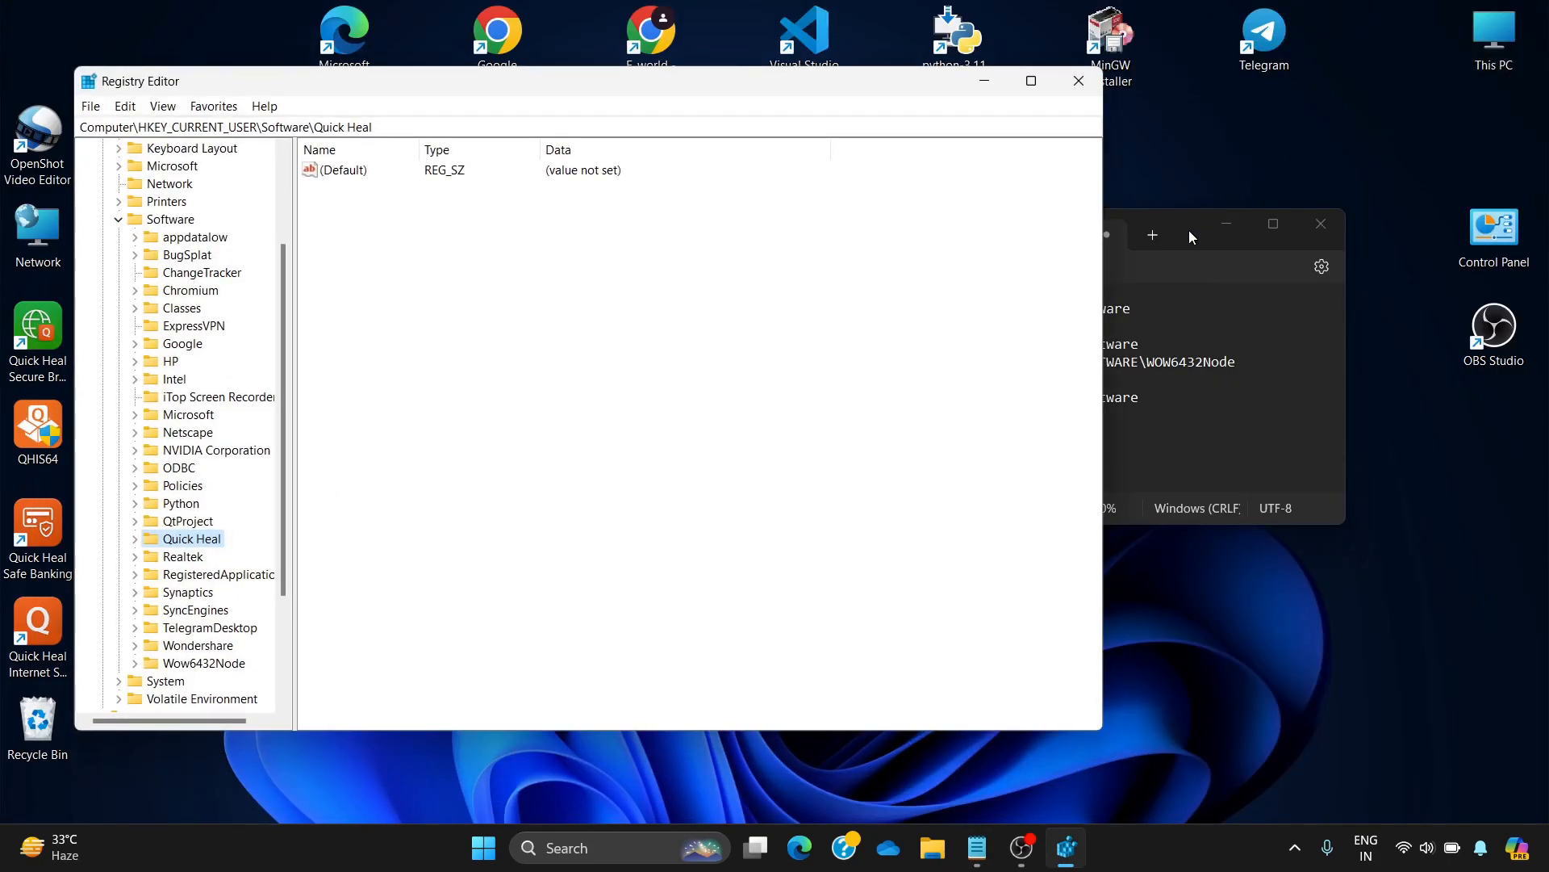
drag(1187, 231, 954, 245)
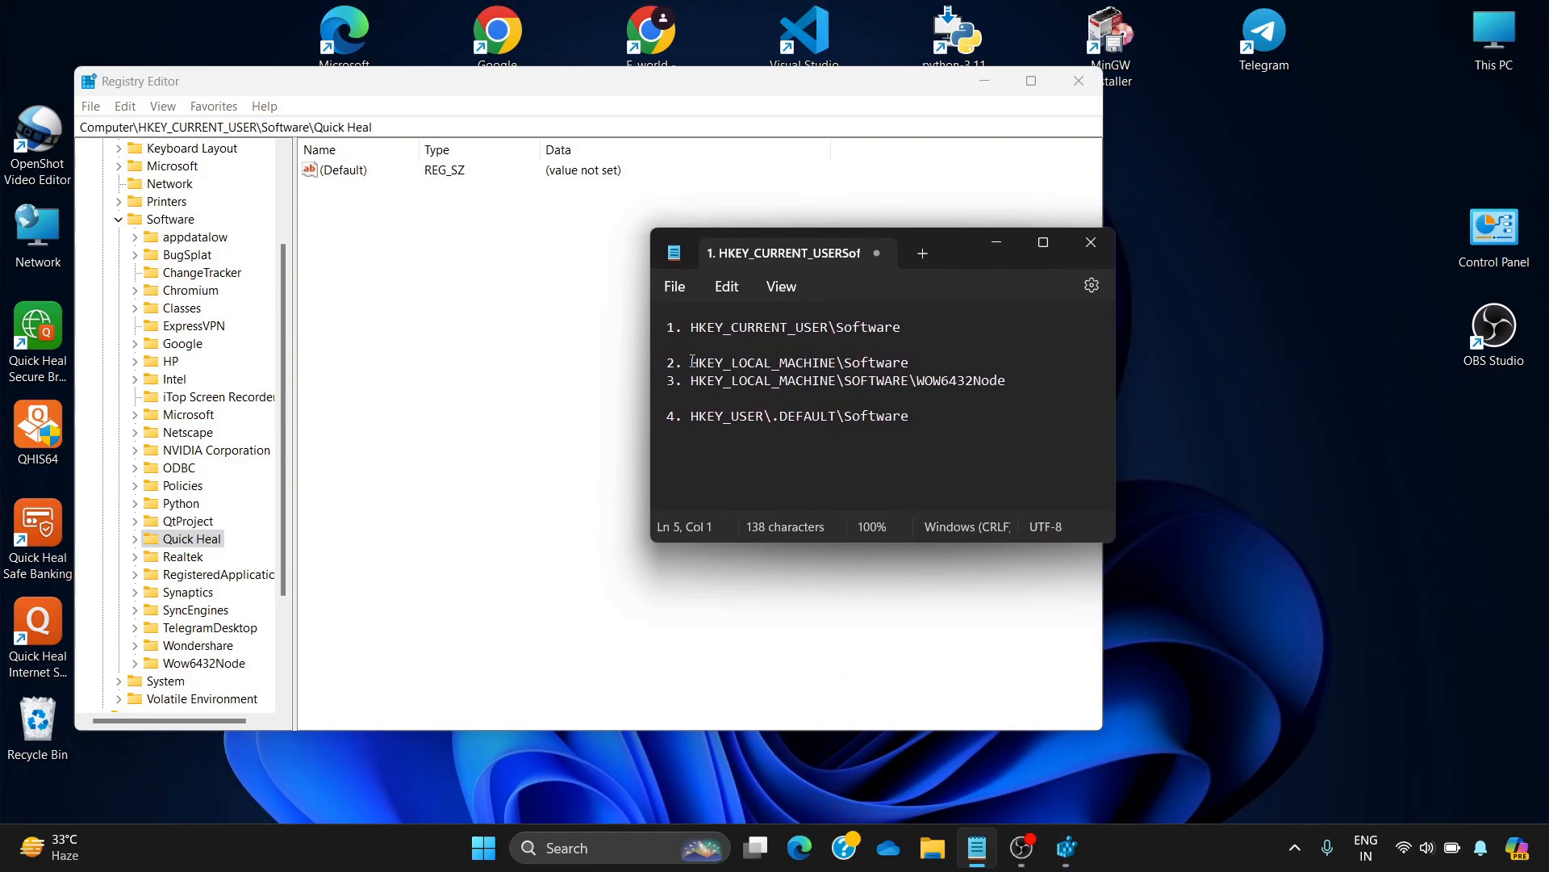
- Copy the HKEY_LOCAL_MACHINE\Software path from the notes and go to that key in Registry Editor
drag(693, 362, 920, 373)
key(ctrl+c)
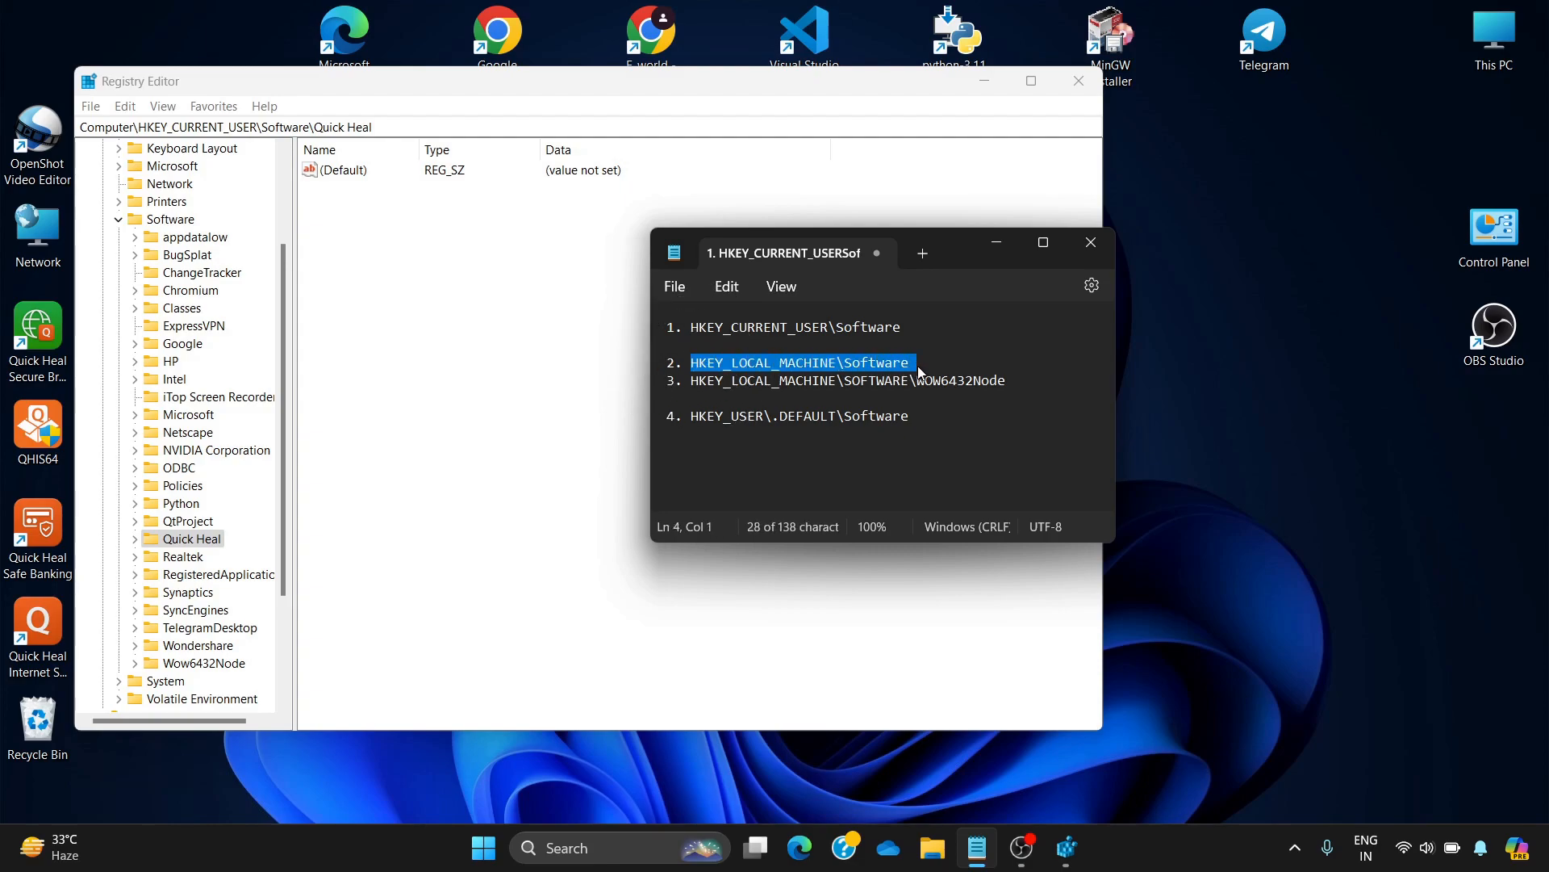
drag(374, 126, 76, 145)
key(ctrl+v)
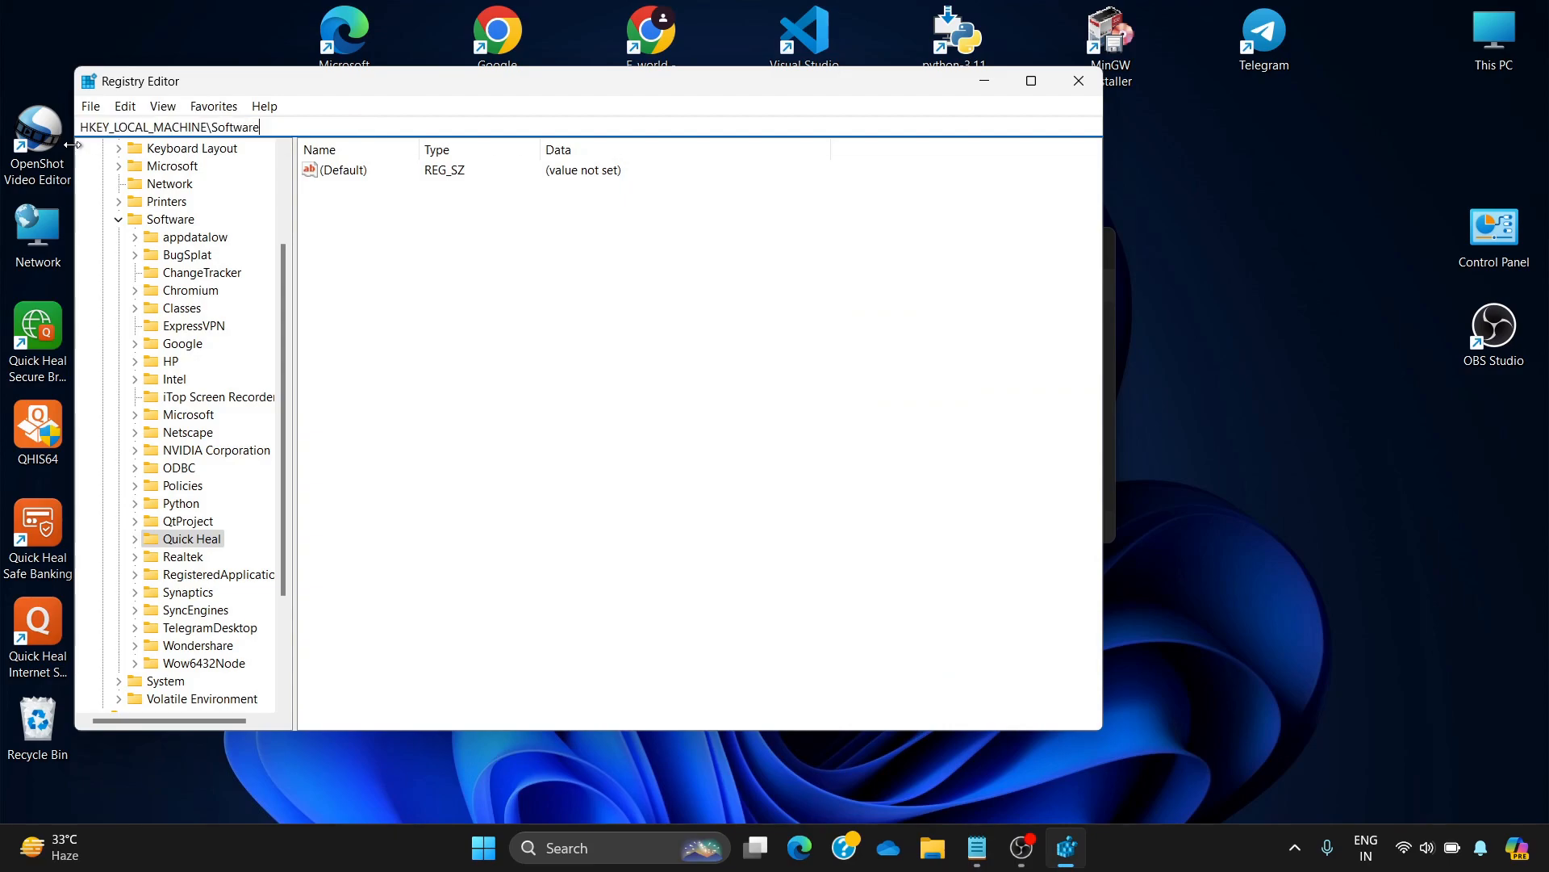
key(Return)
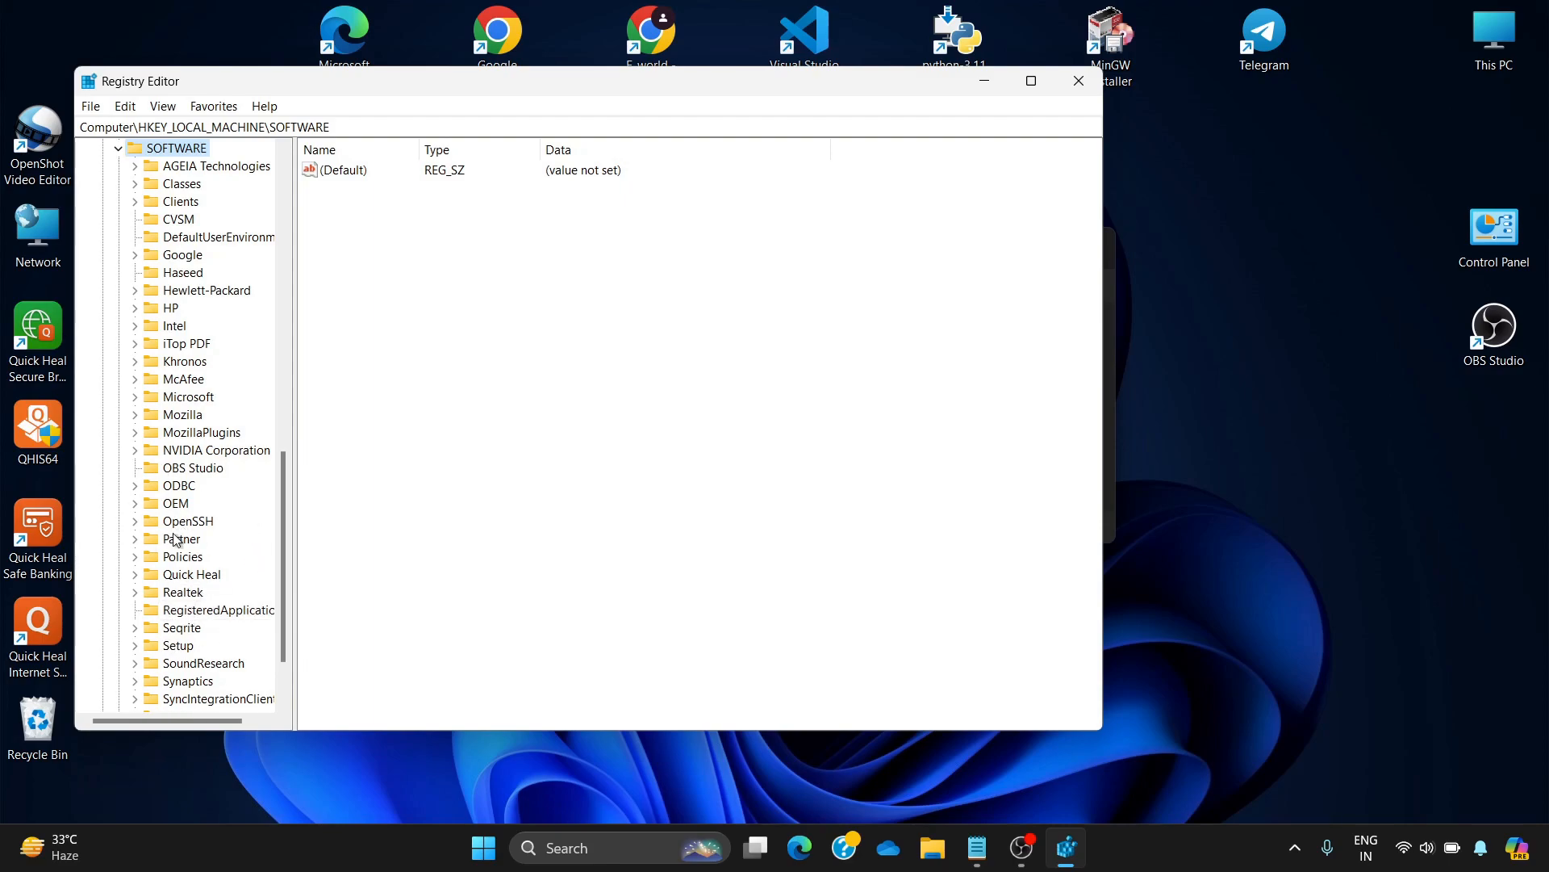
- Look through the HKEY_LOCAL_MACHINE\SOFTWARE subkeys for Arduino entries, viewing the iTop PDF key's available actions without applying any
drag(282, 573, 287, 601)
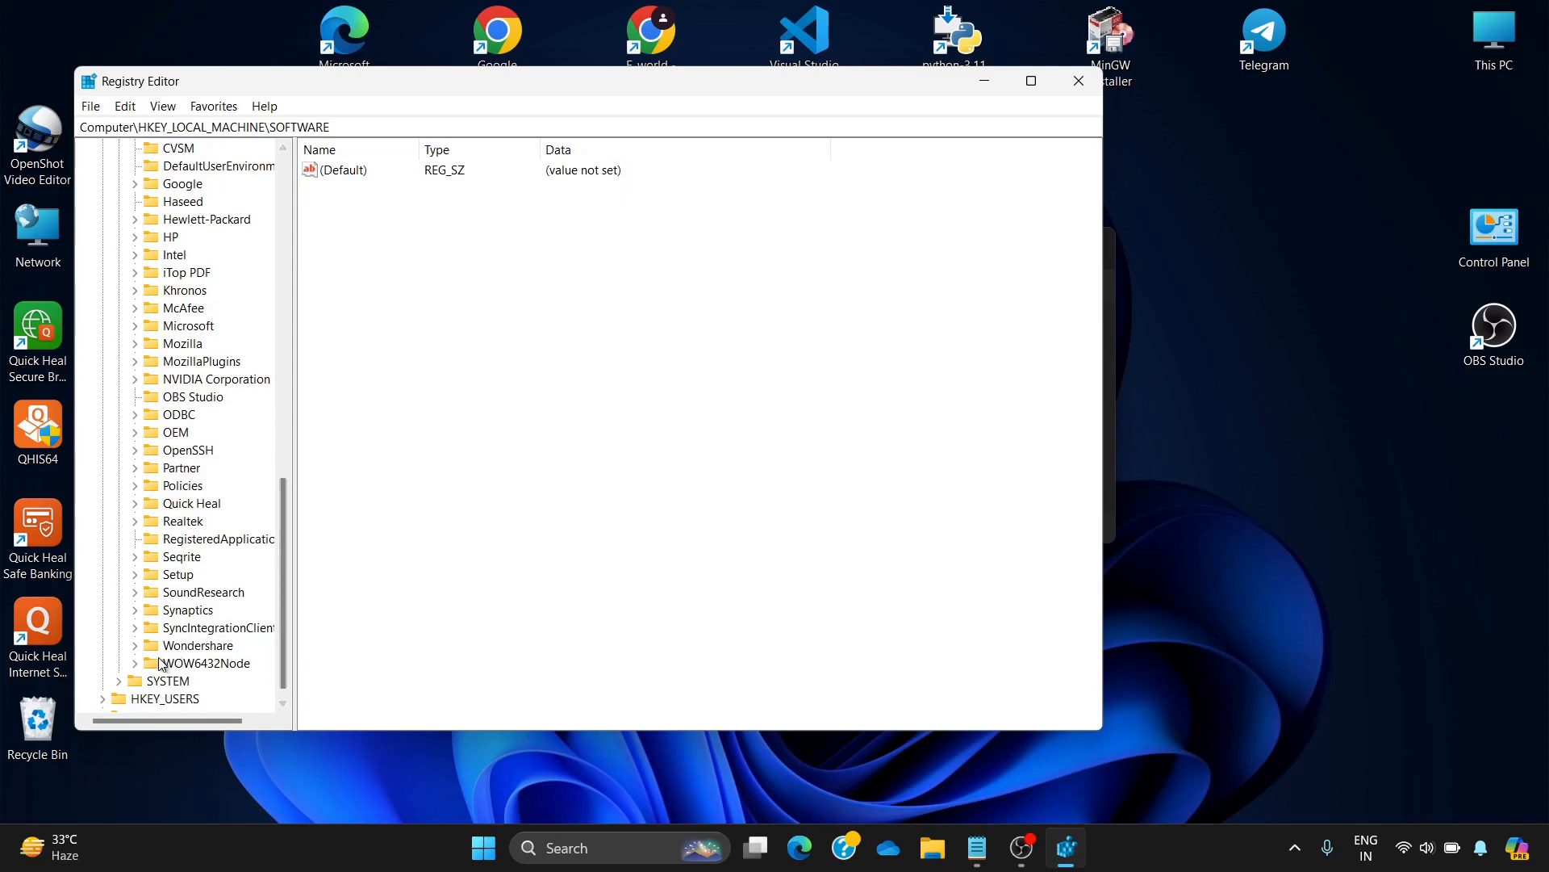
drag(284, 565, 291, 509)
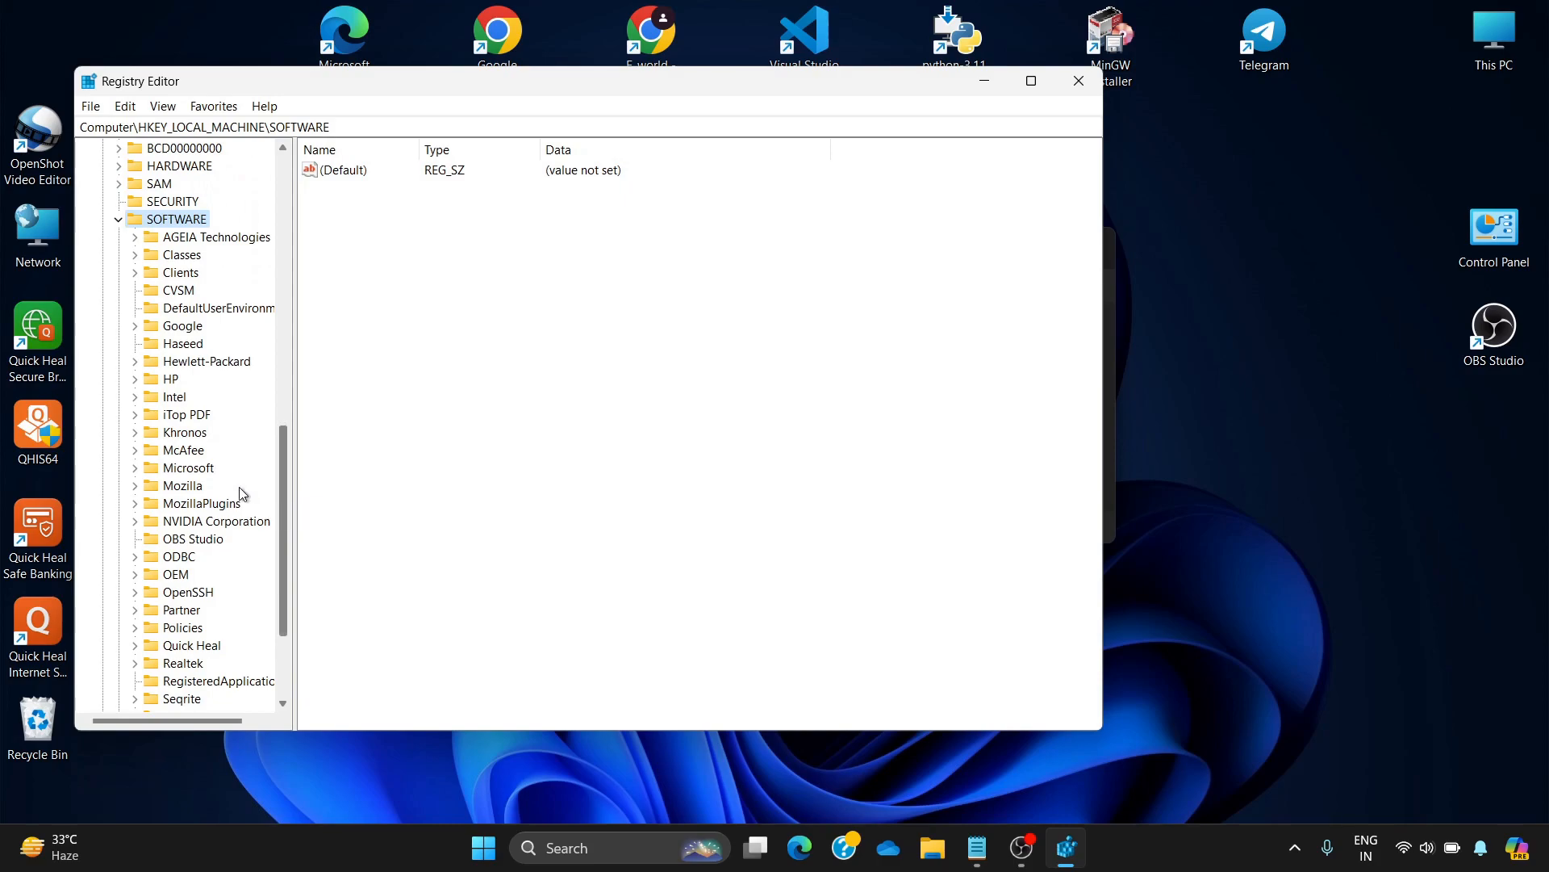
right_click(200, 416)
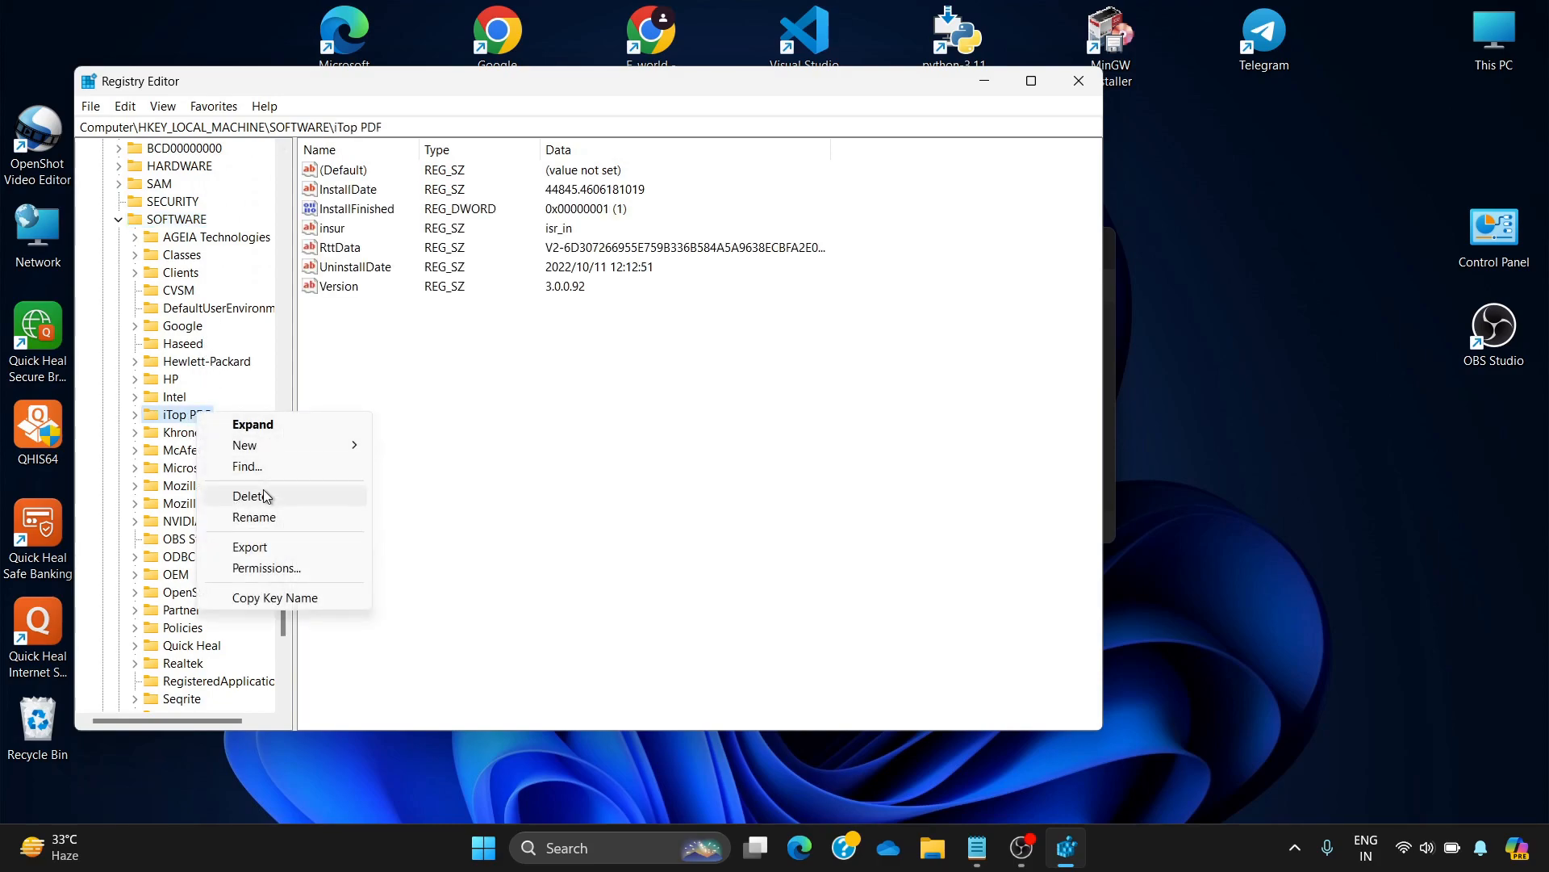
click(485, 422)
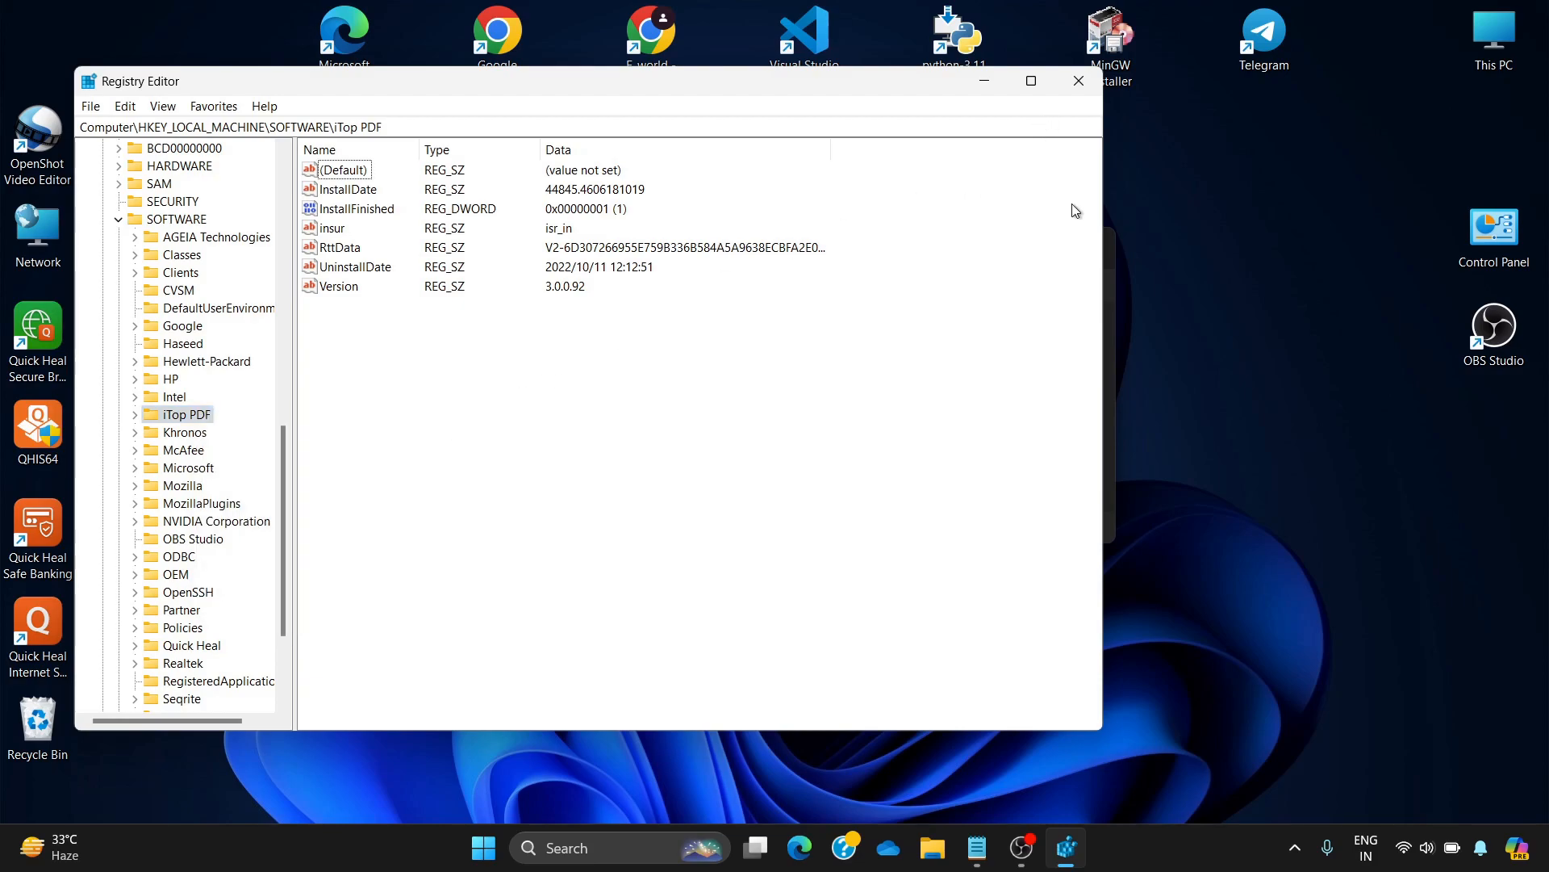
- Copy the HKEY_LOCAL_MACHINE\SOFTWARE\WOW6432Node path from the notes, go to that key in Registry Editor, and check its subkeys for Arduino entries
click(1111, 289)
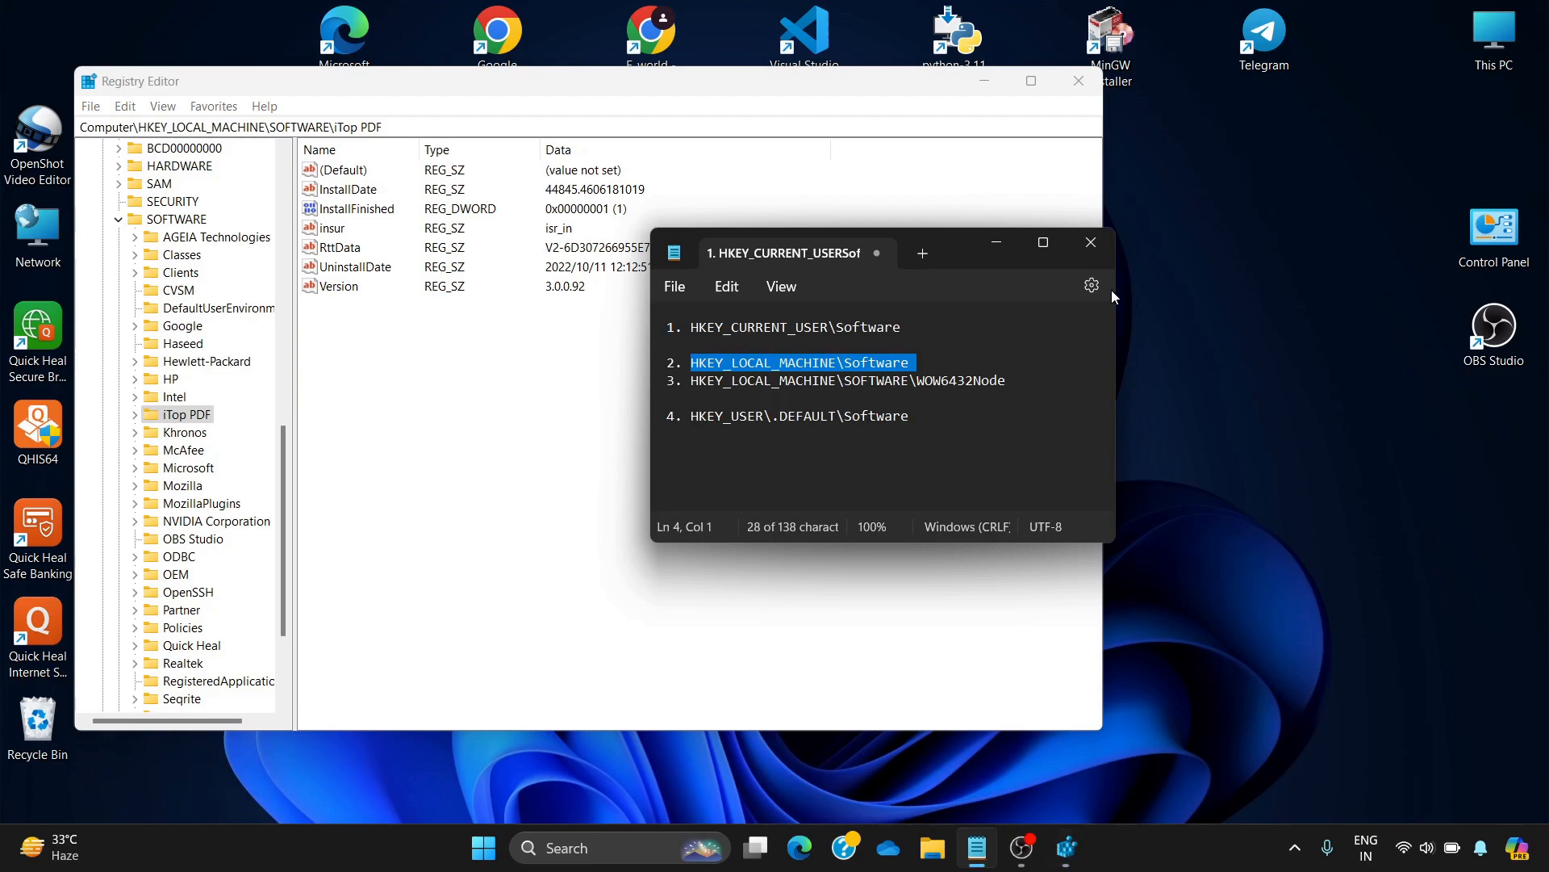
click(743, 401)
drag(693, 381, 1008, 379)
key(ctrl+c)
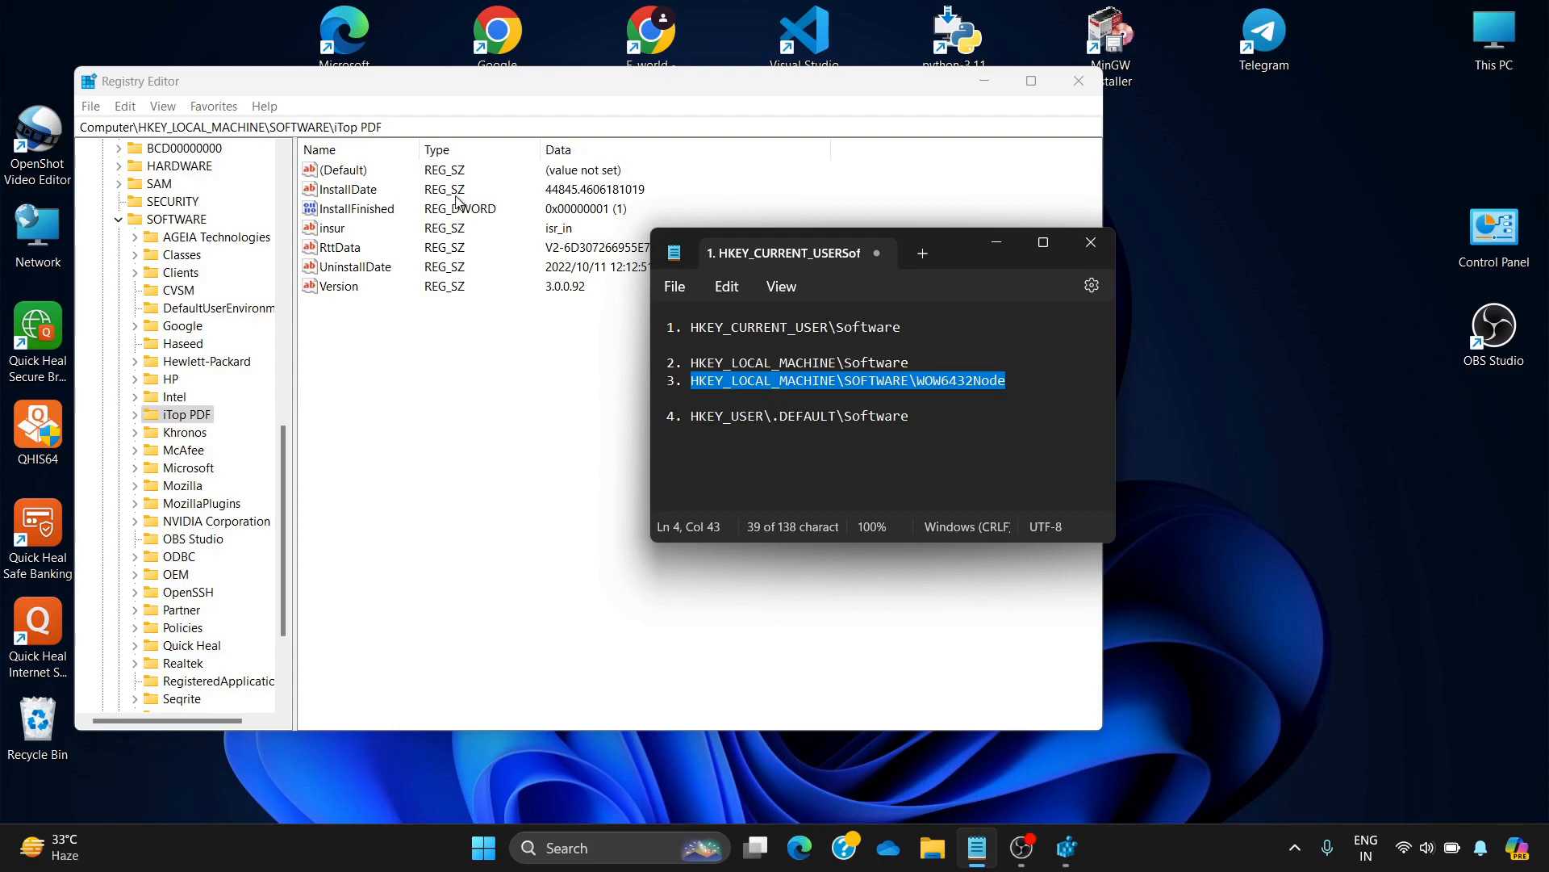
drag(410, 127, 88, 139)
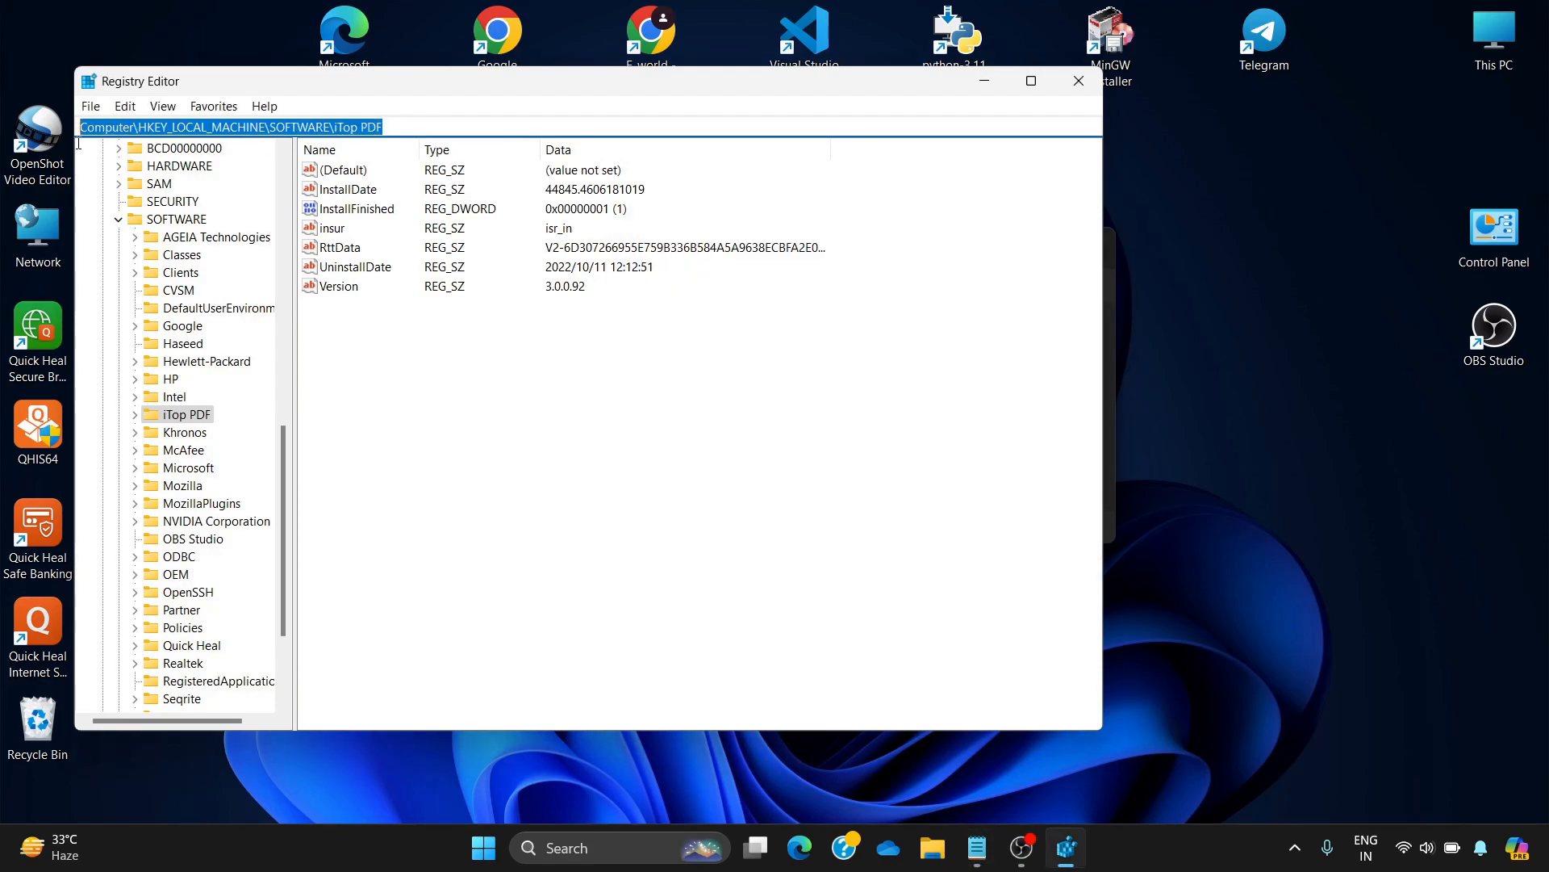
key(ctrl+v)
key(Return)
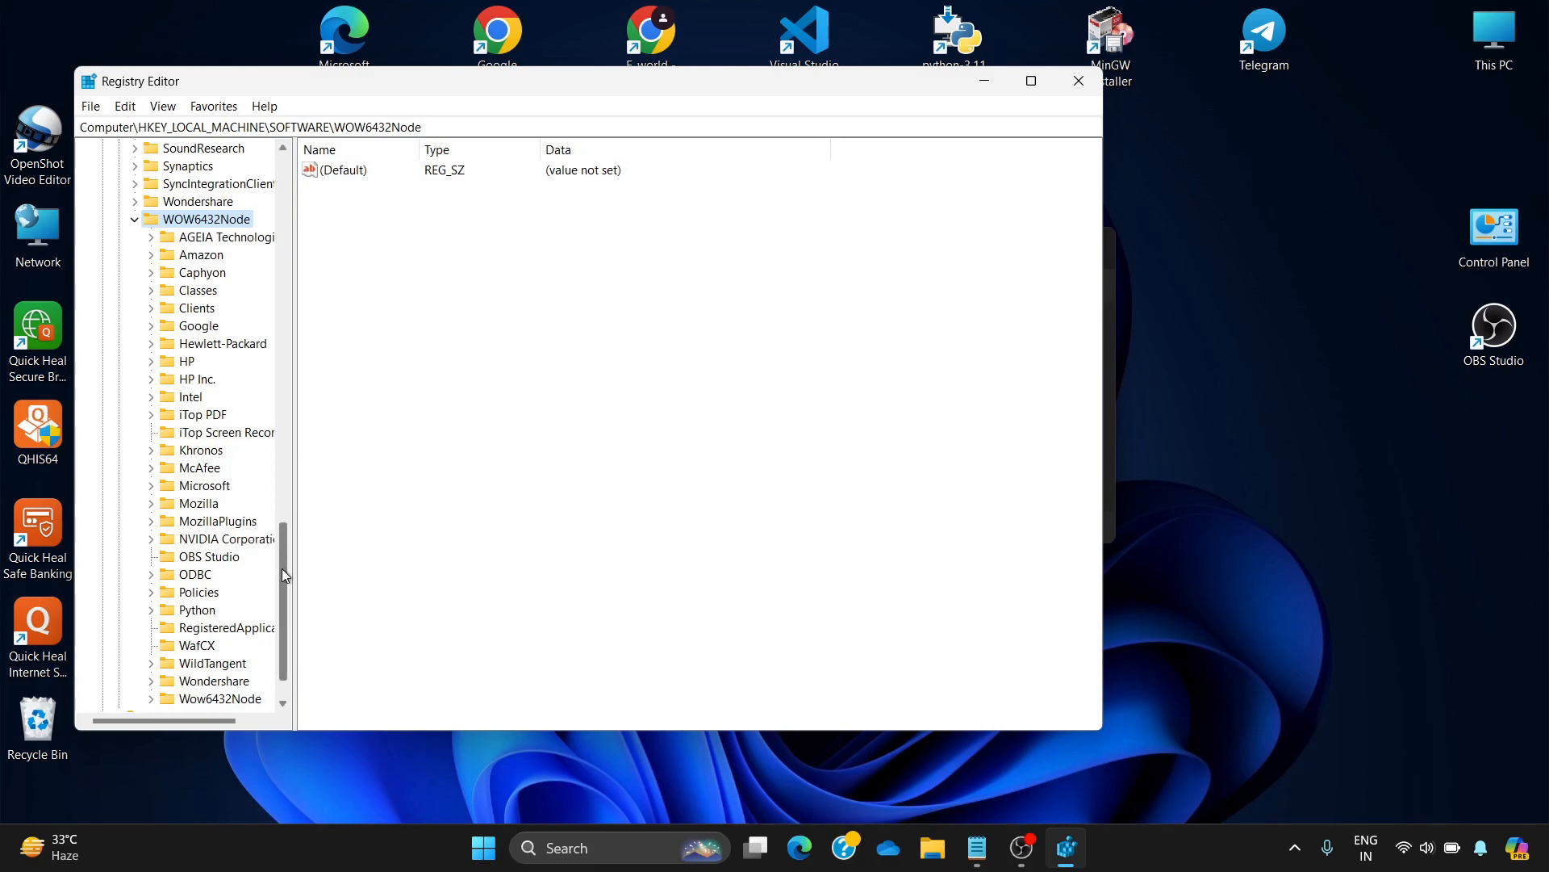
scroll(284, 575, down, 1)
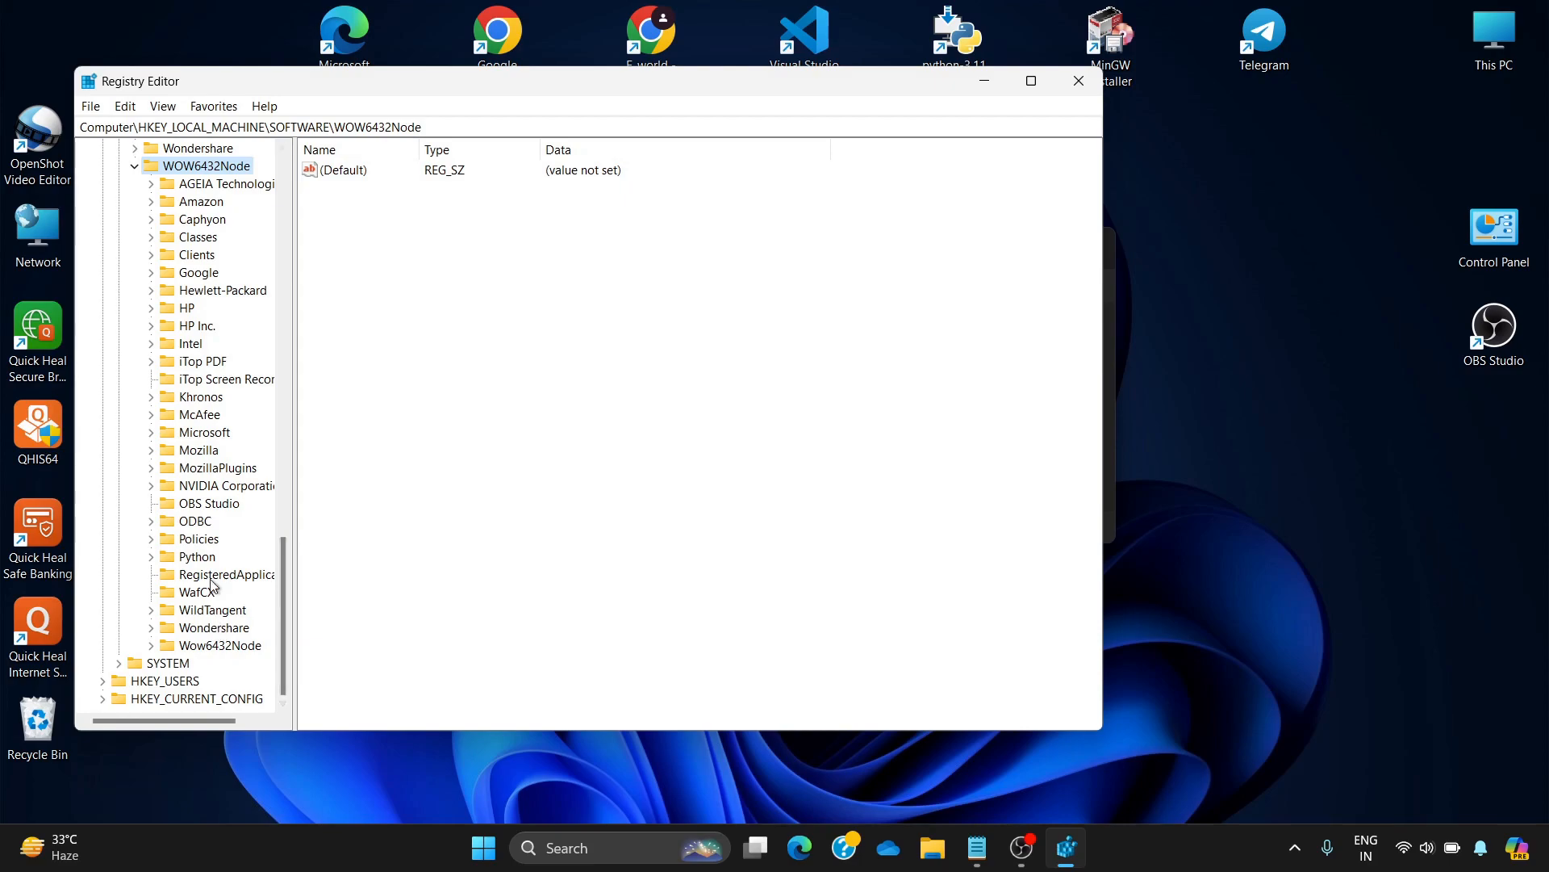
scroll(284, 601, up, 2)
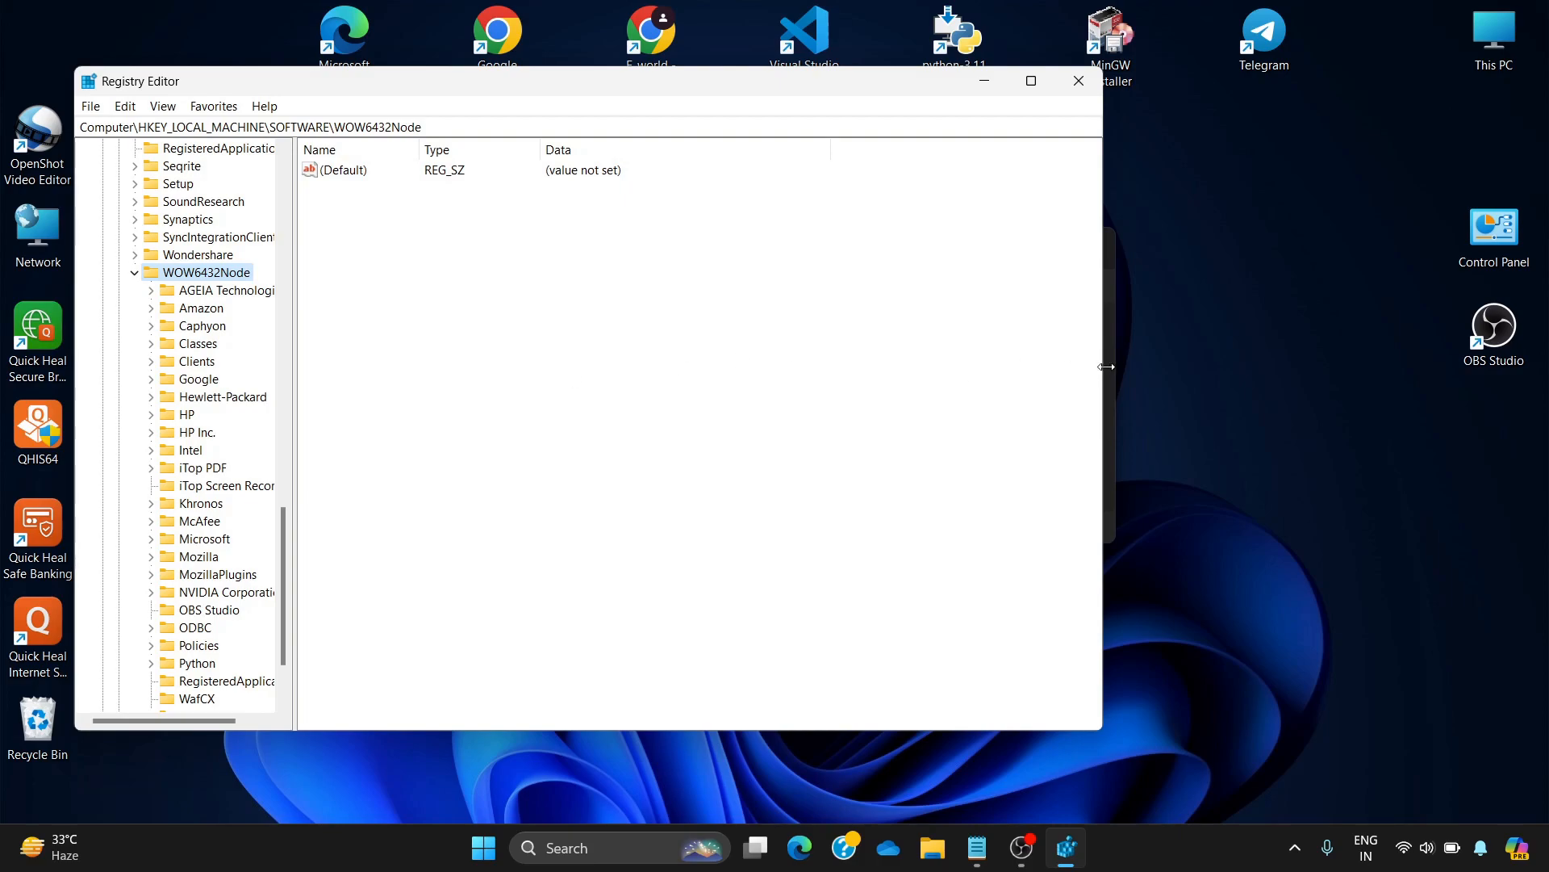
- Copy the HKEY_USER\.DEFAULT\Software path from the notes and try to go to that key in Registry Editor
click(1113, 383)
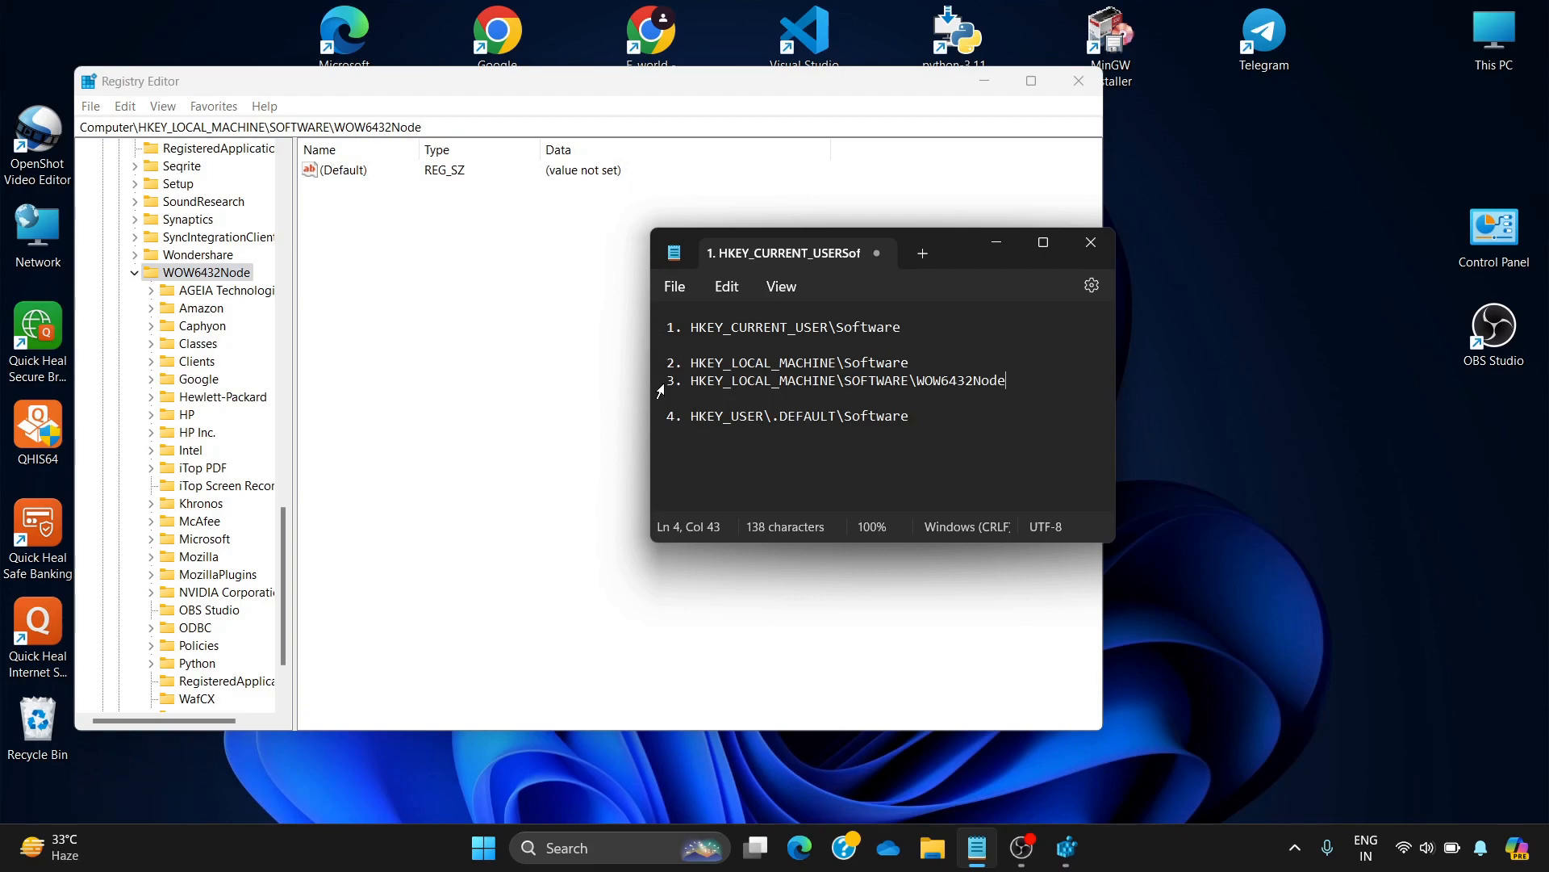
drag(691, 419, 916, 419)
key(ctrl+c)
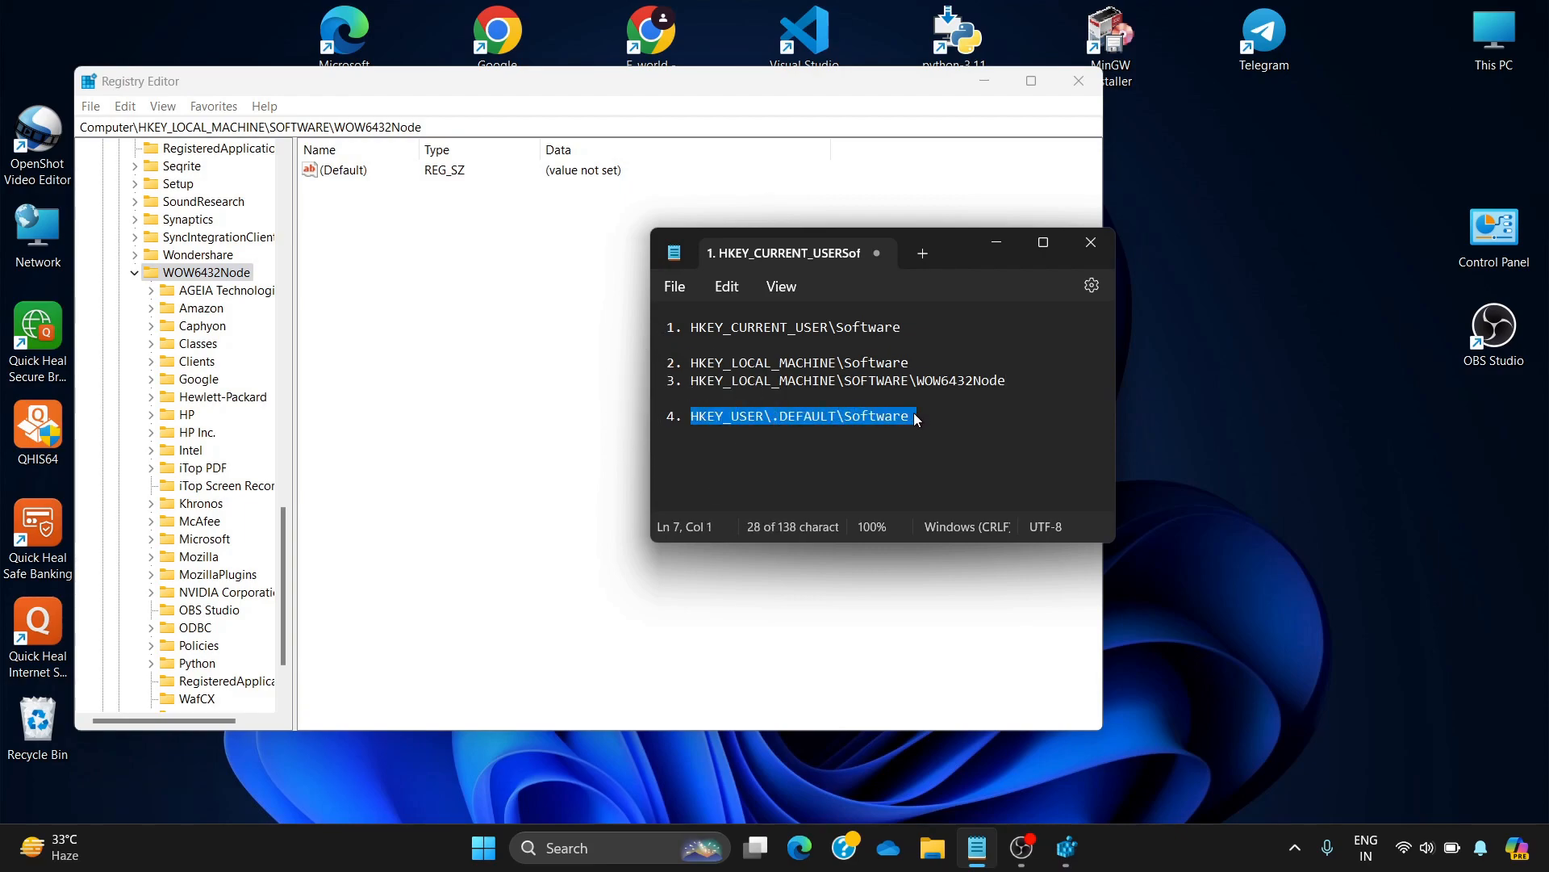
drag(423, 128, 82, 121)
key(ctrl+v)
key(Return)
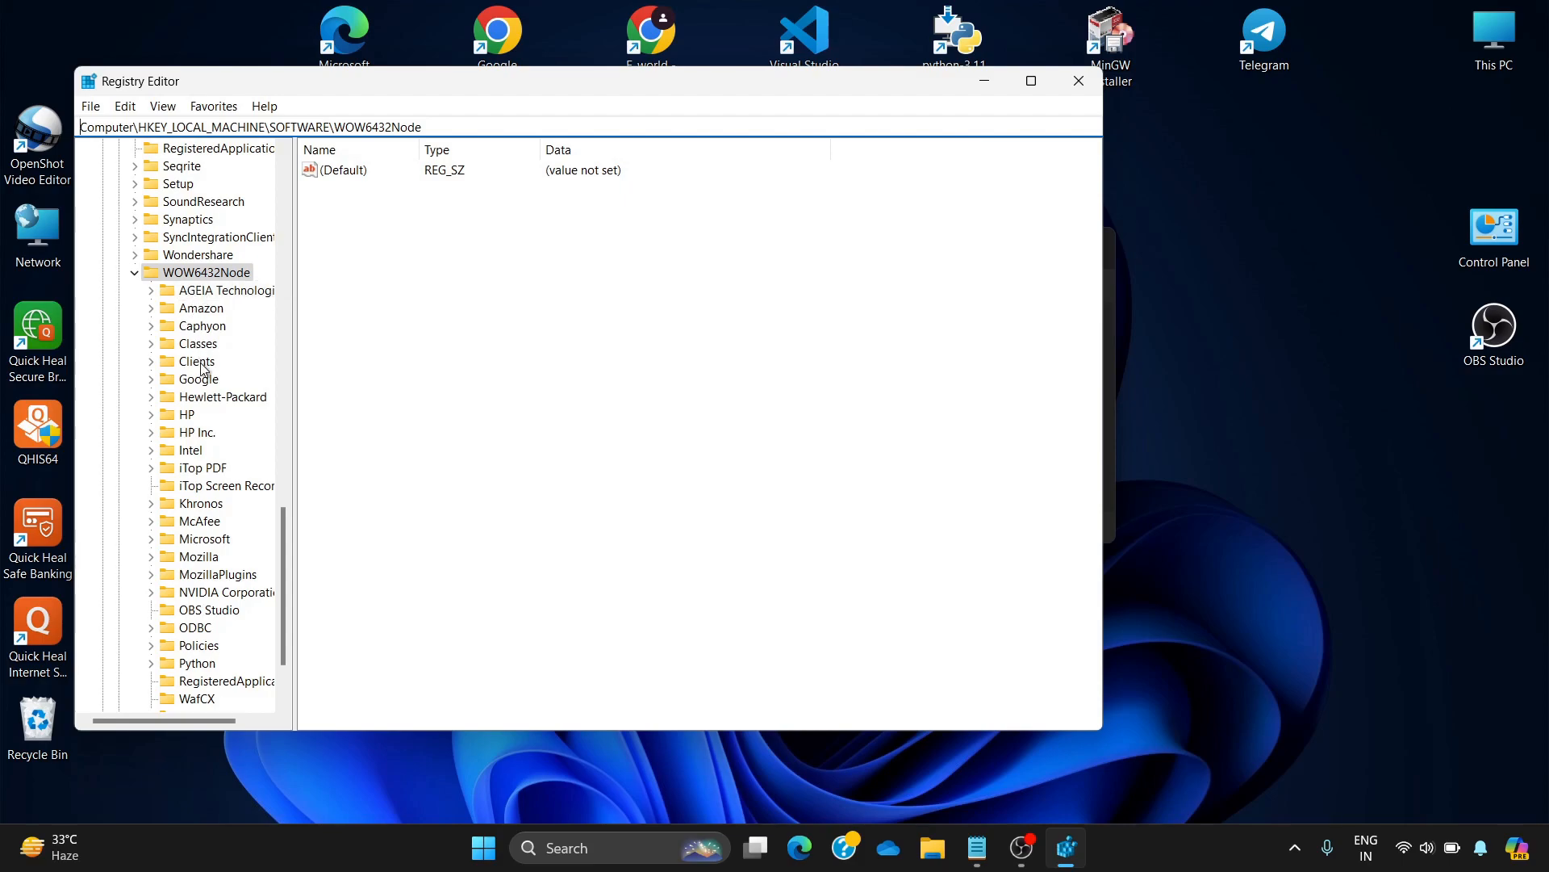
drag(284, 567, 283, 592)
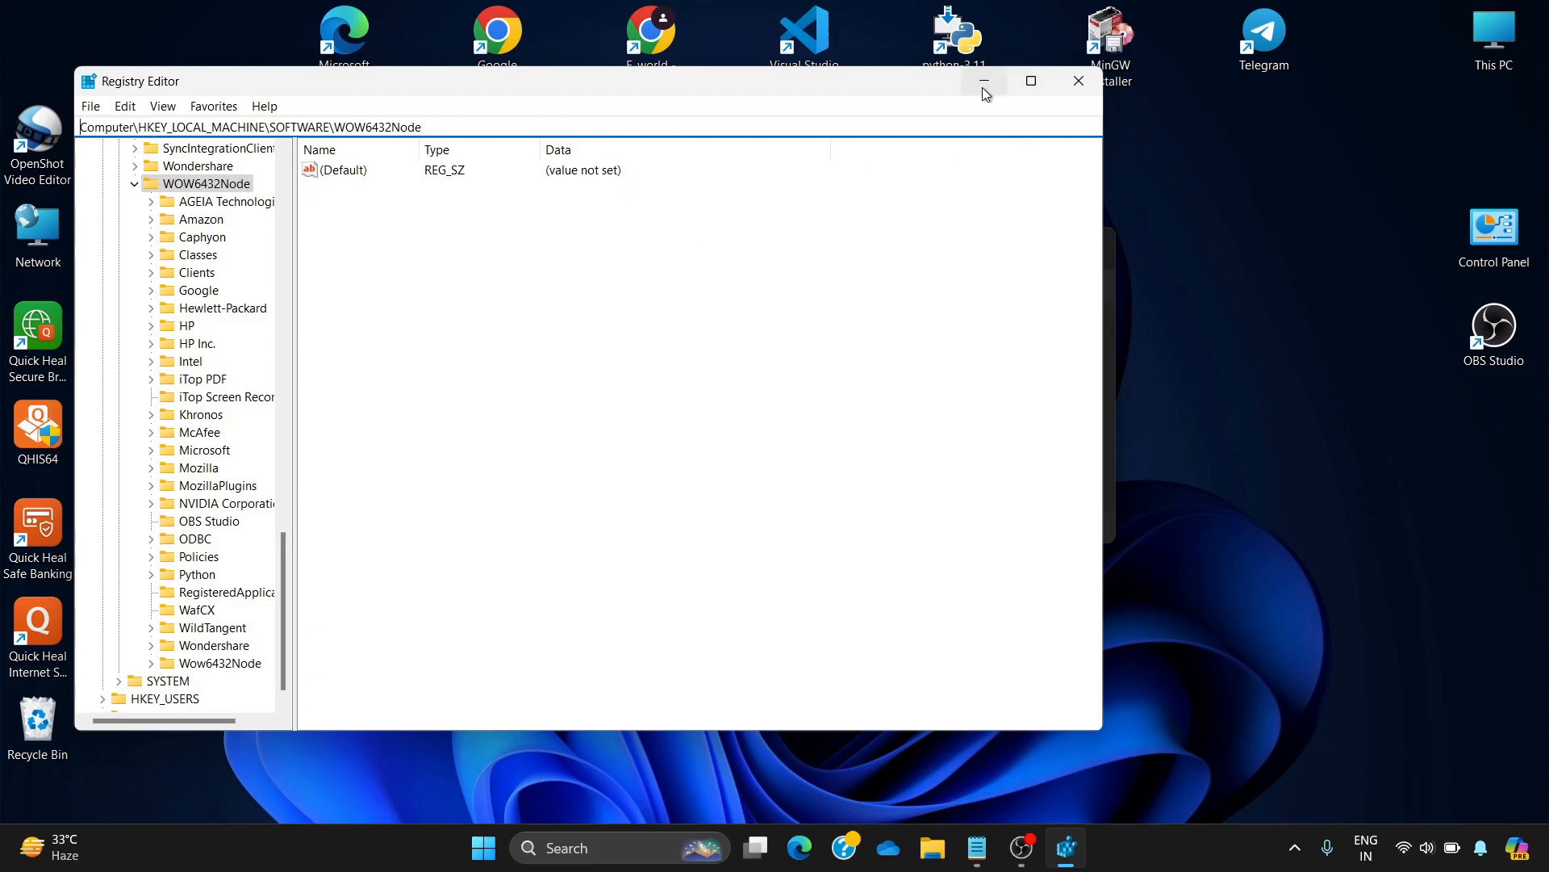
- Close Registry Editor and the notes window
click(1078, 81)
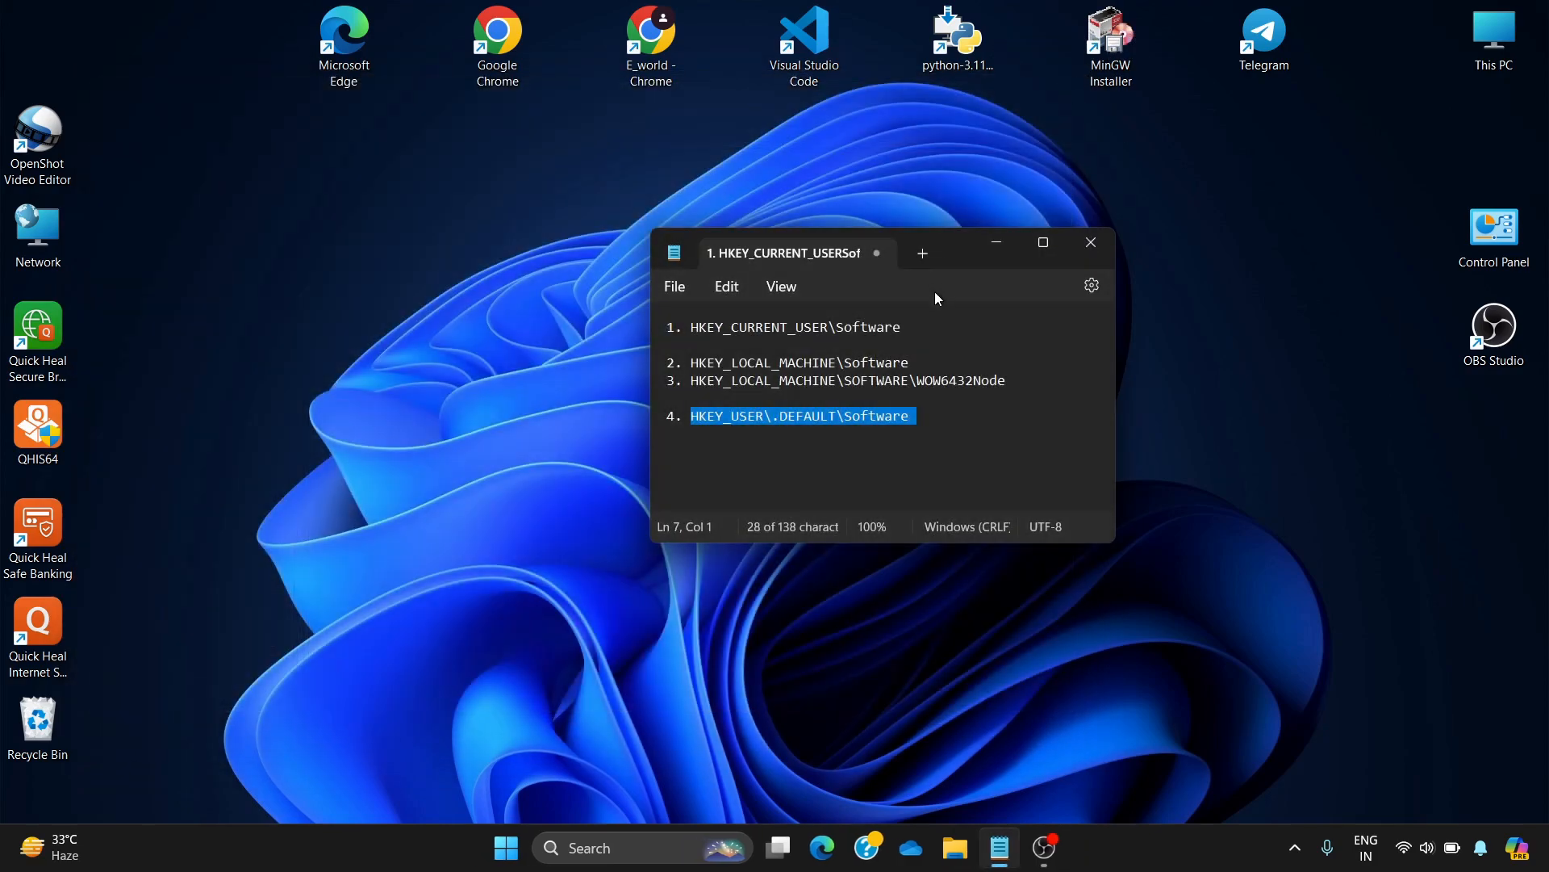
click(1089, 243)
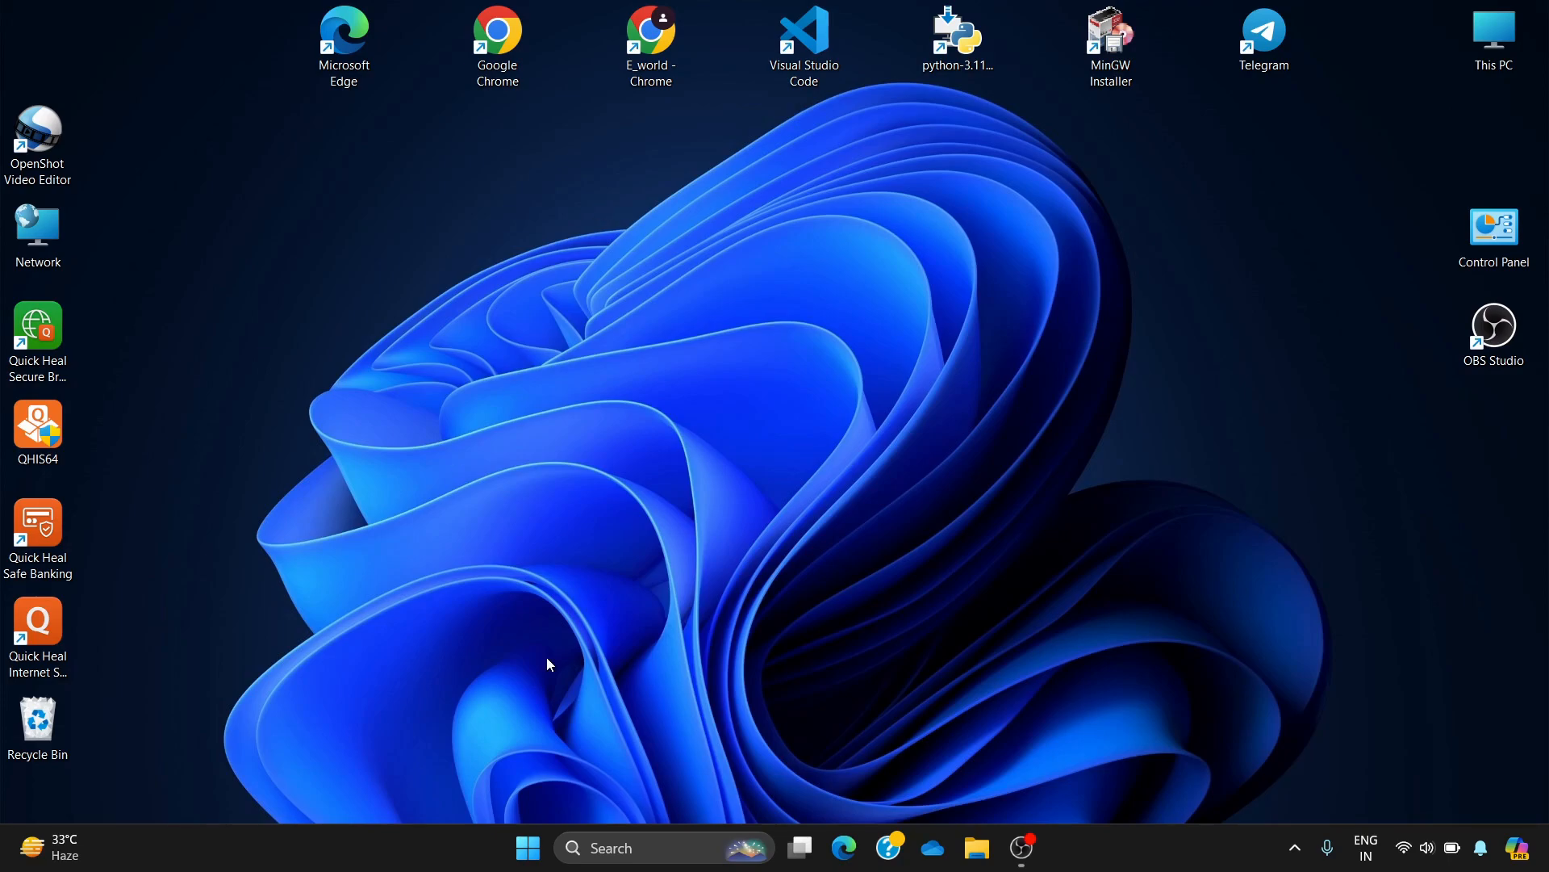
- Open the Windows Temp folder by running "temp" from the Run dialog
key(super+r)
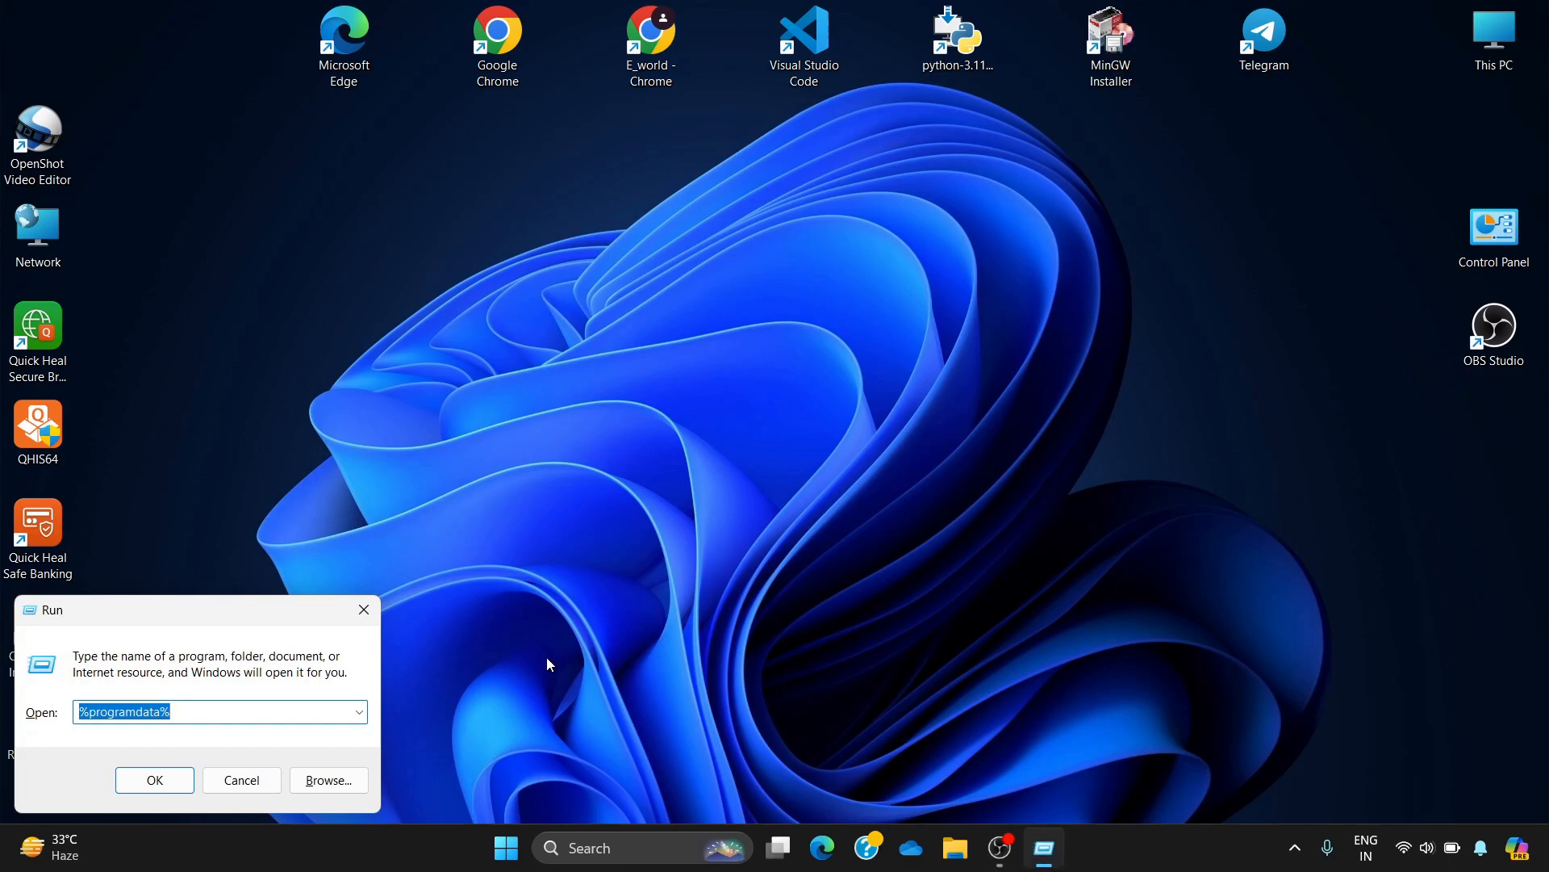
key(BackSpace)
text(t)
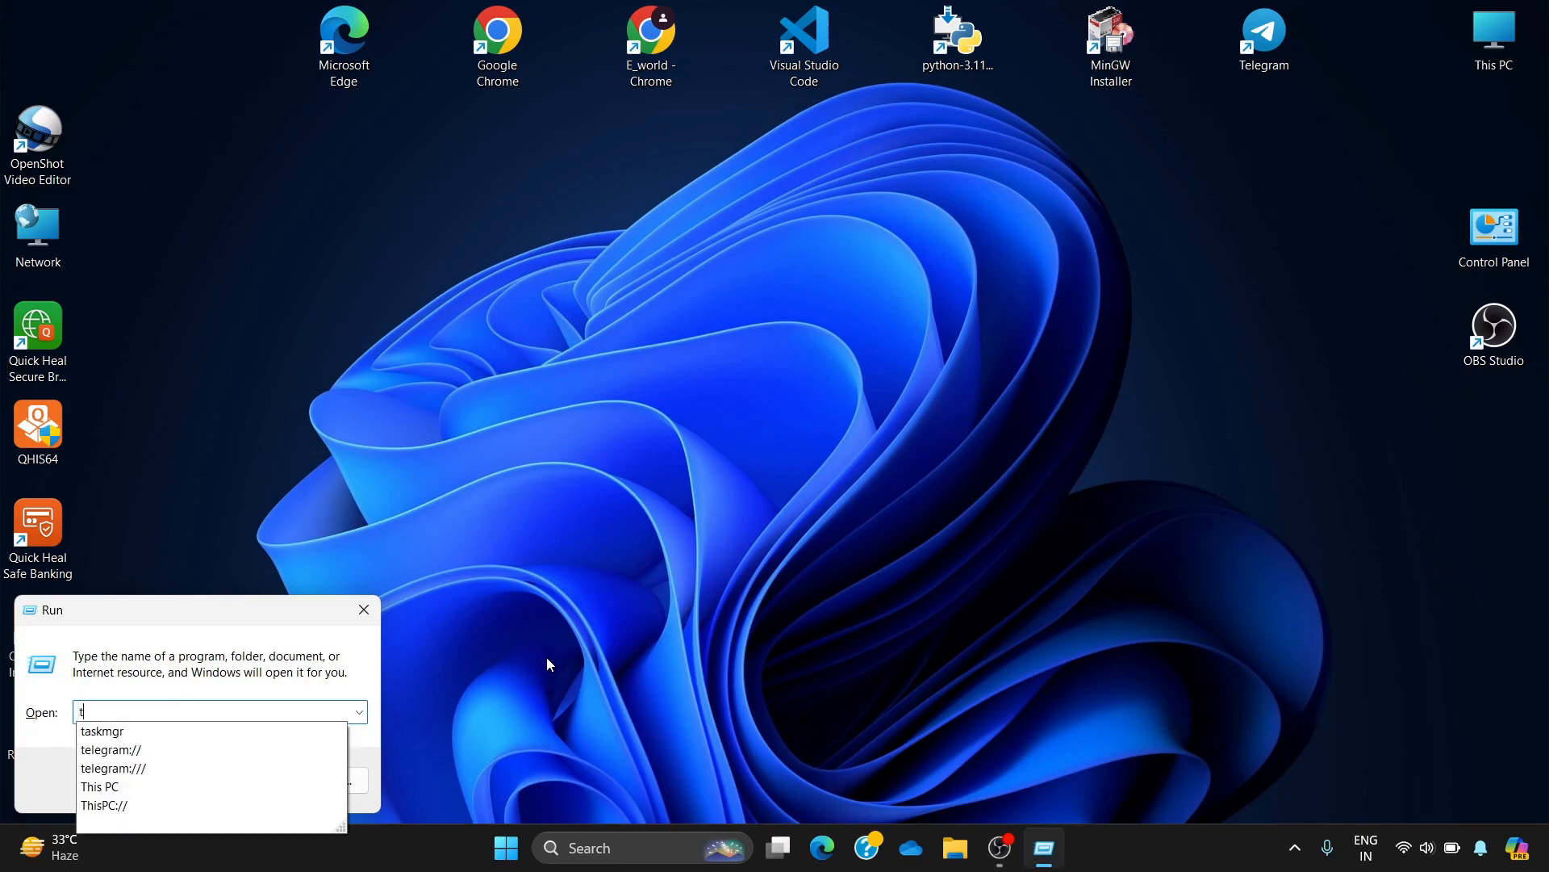
text(em)
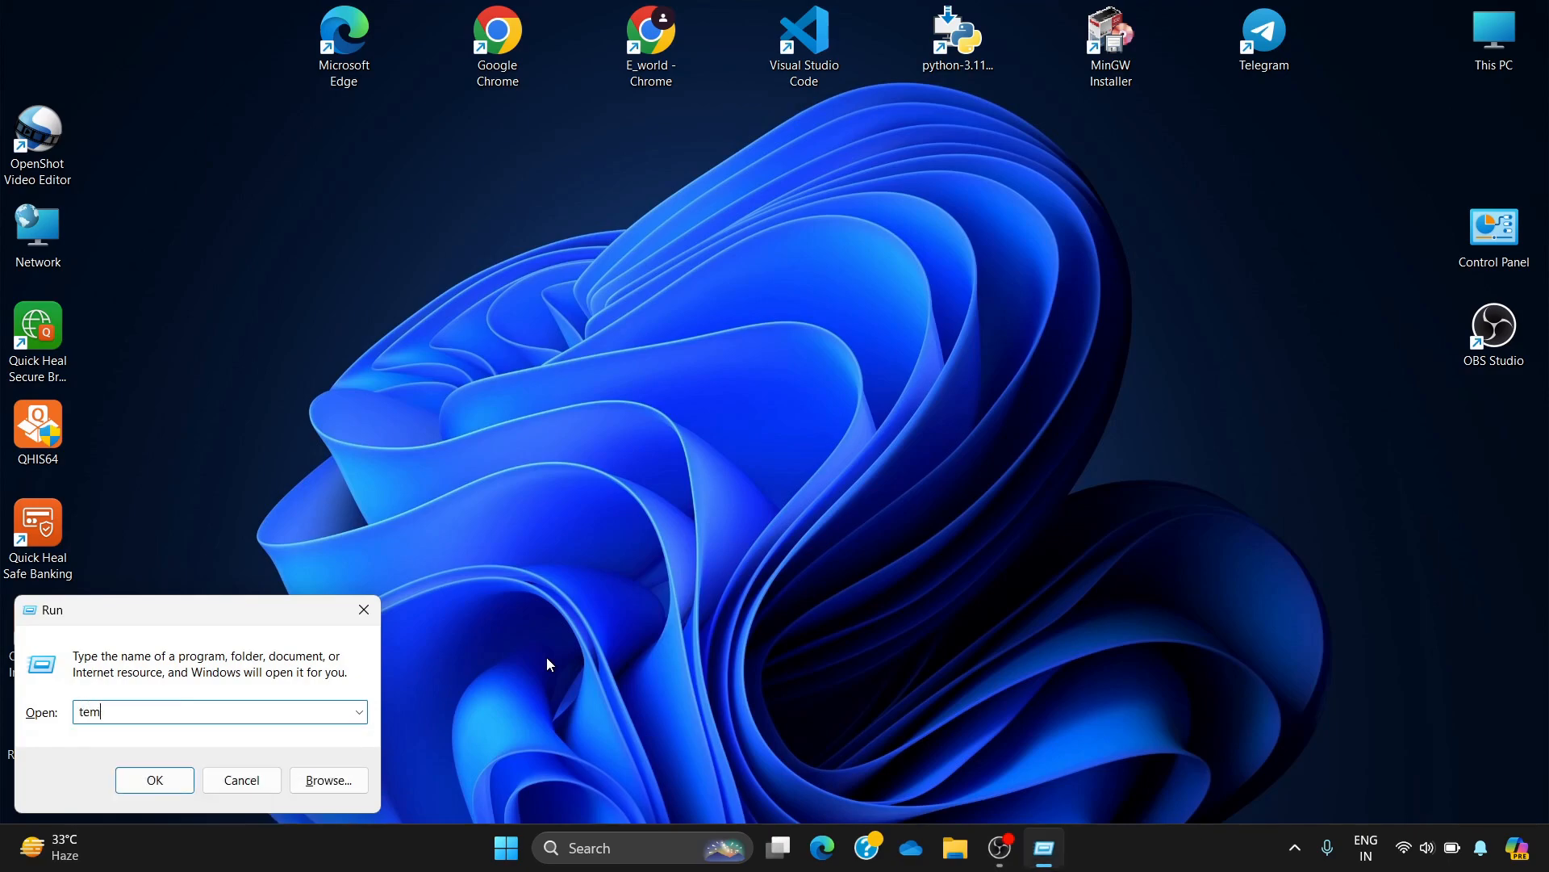
text(p)
key(Return)
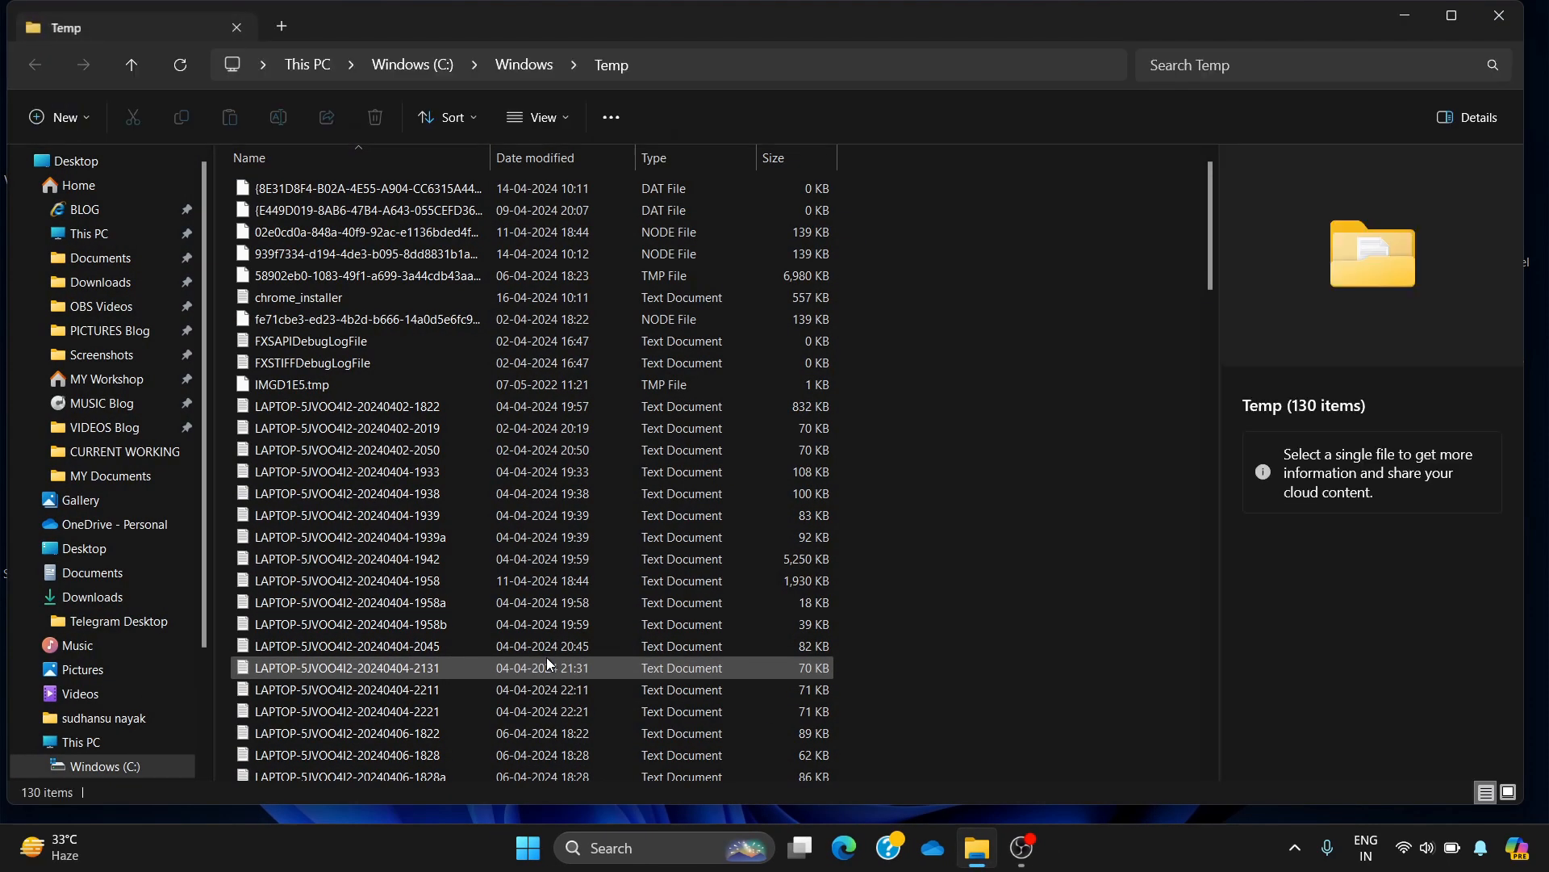
- Delete all the files in the Windows Temp folder
scroll(460, 394, down, 9)
scroll(460, 394, down, 20)
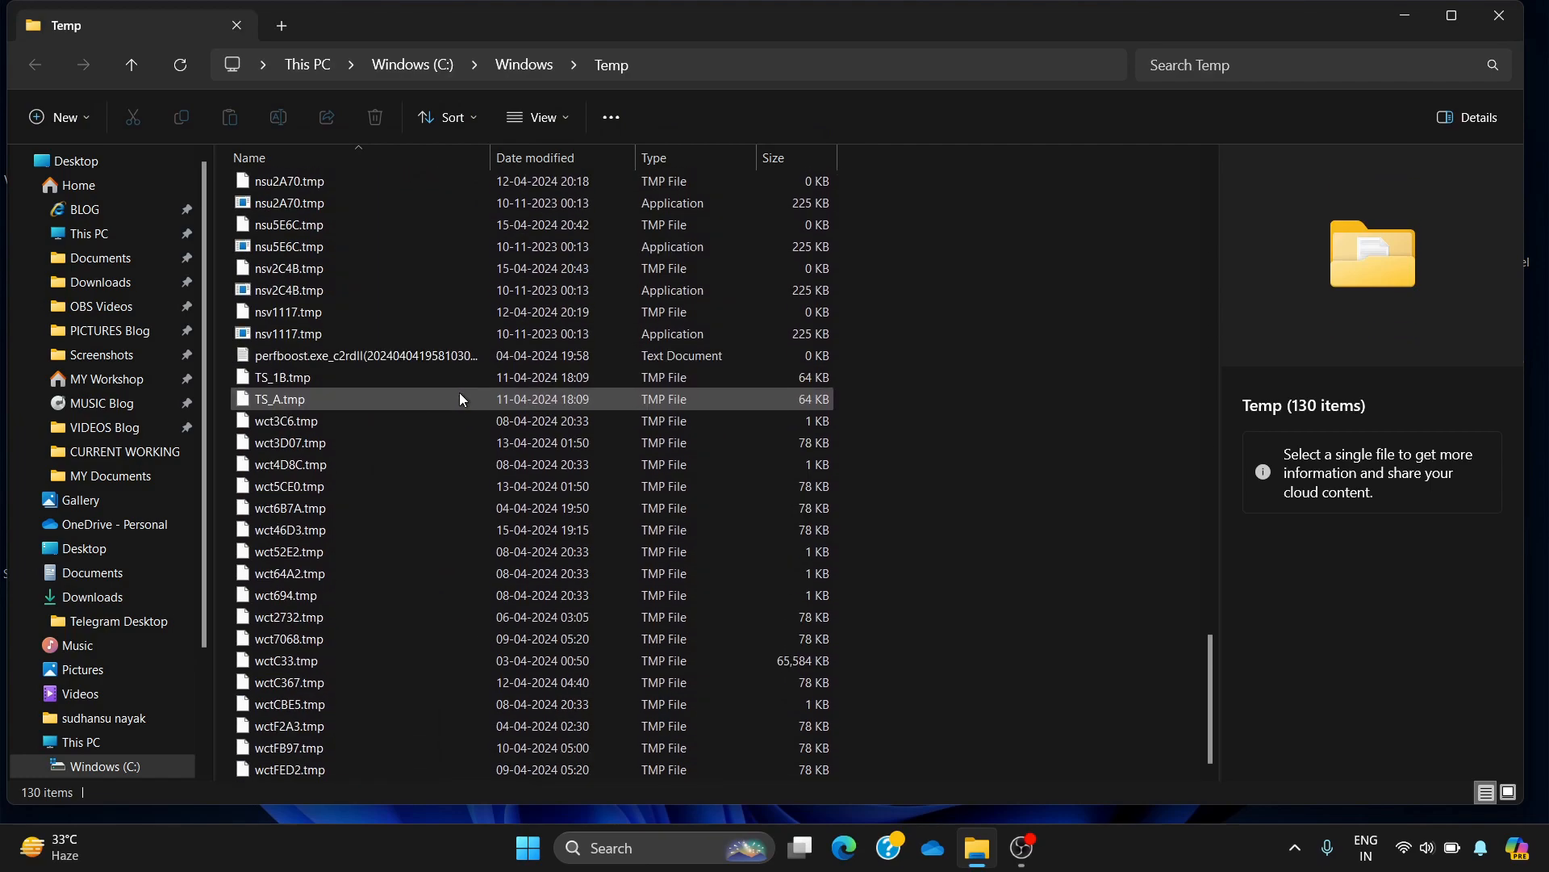
key(ctrl+a)
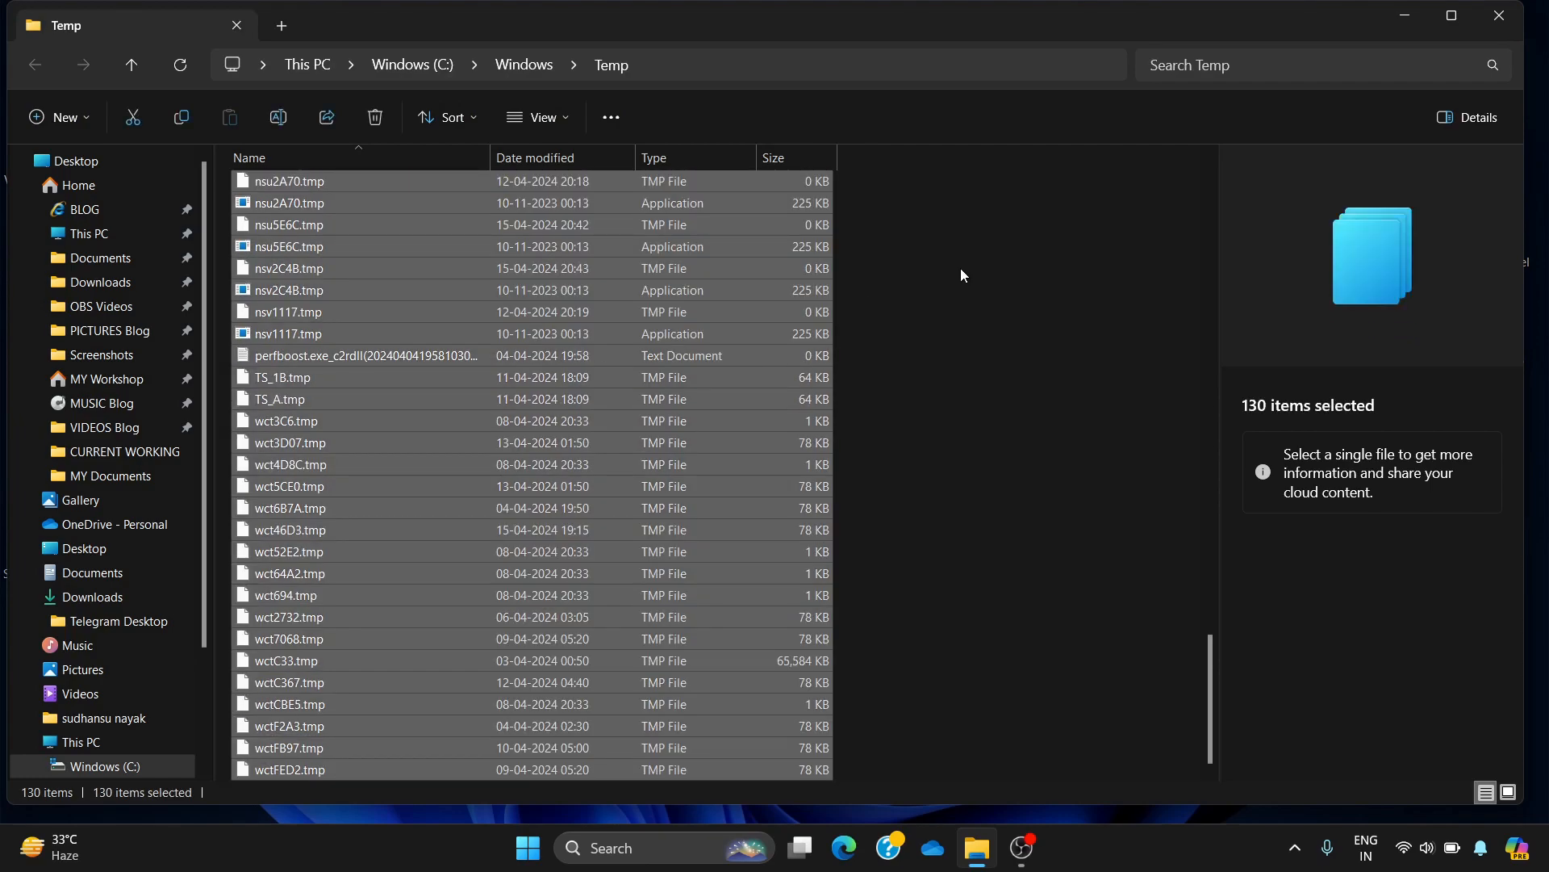
click(376, 122)
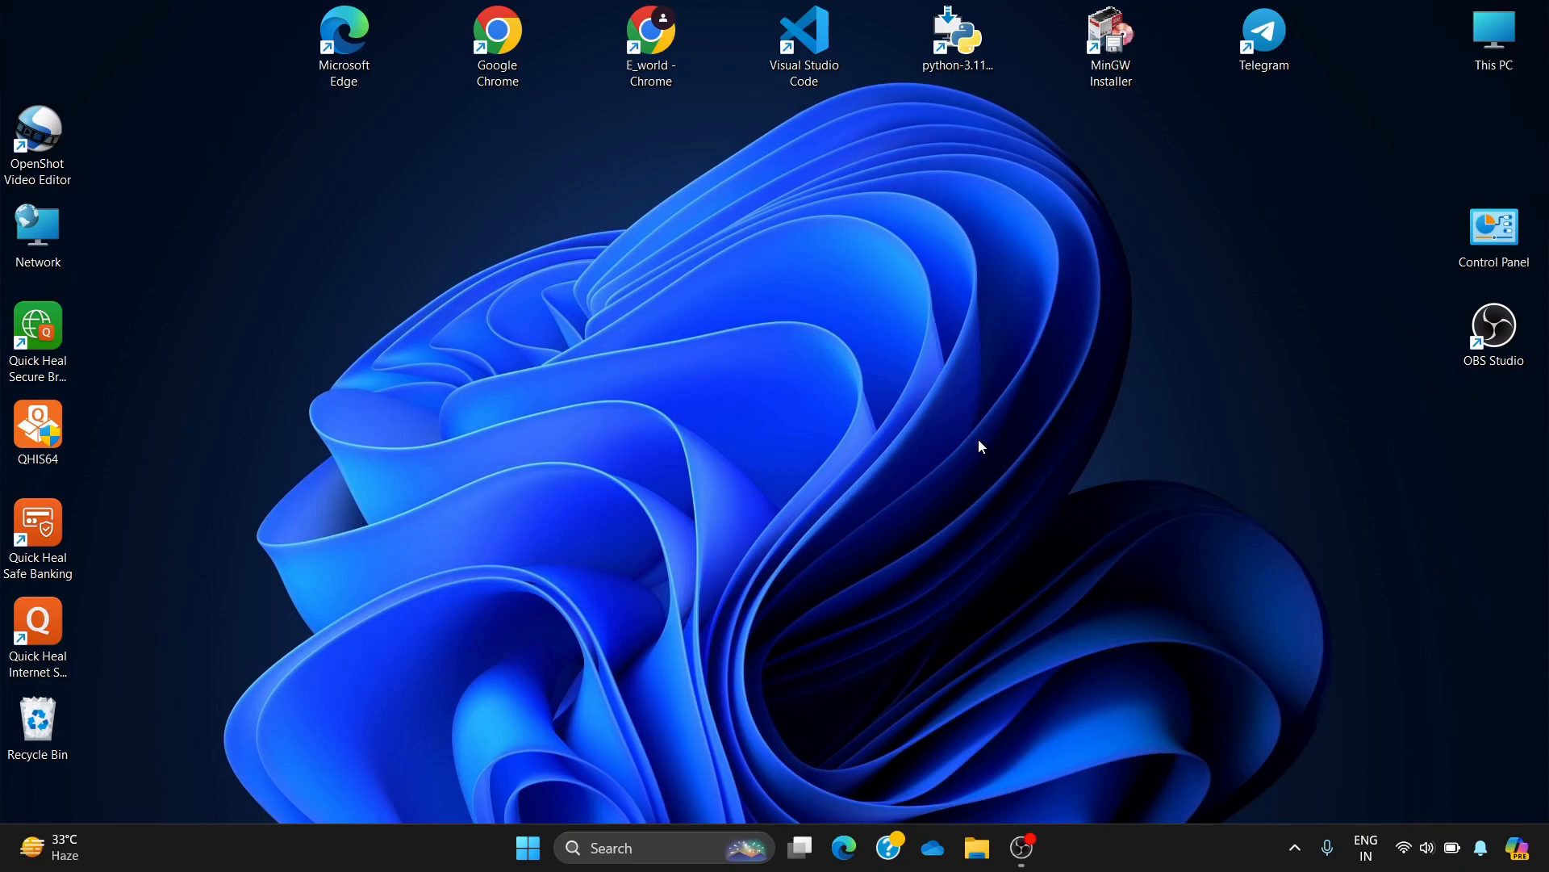
- Open the user's AppData\Local\Temp folder by running "%temp%" from the Run dialog
key(super+r)
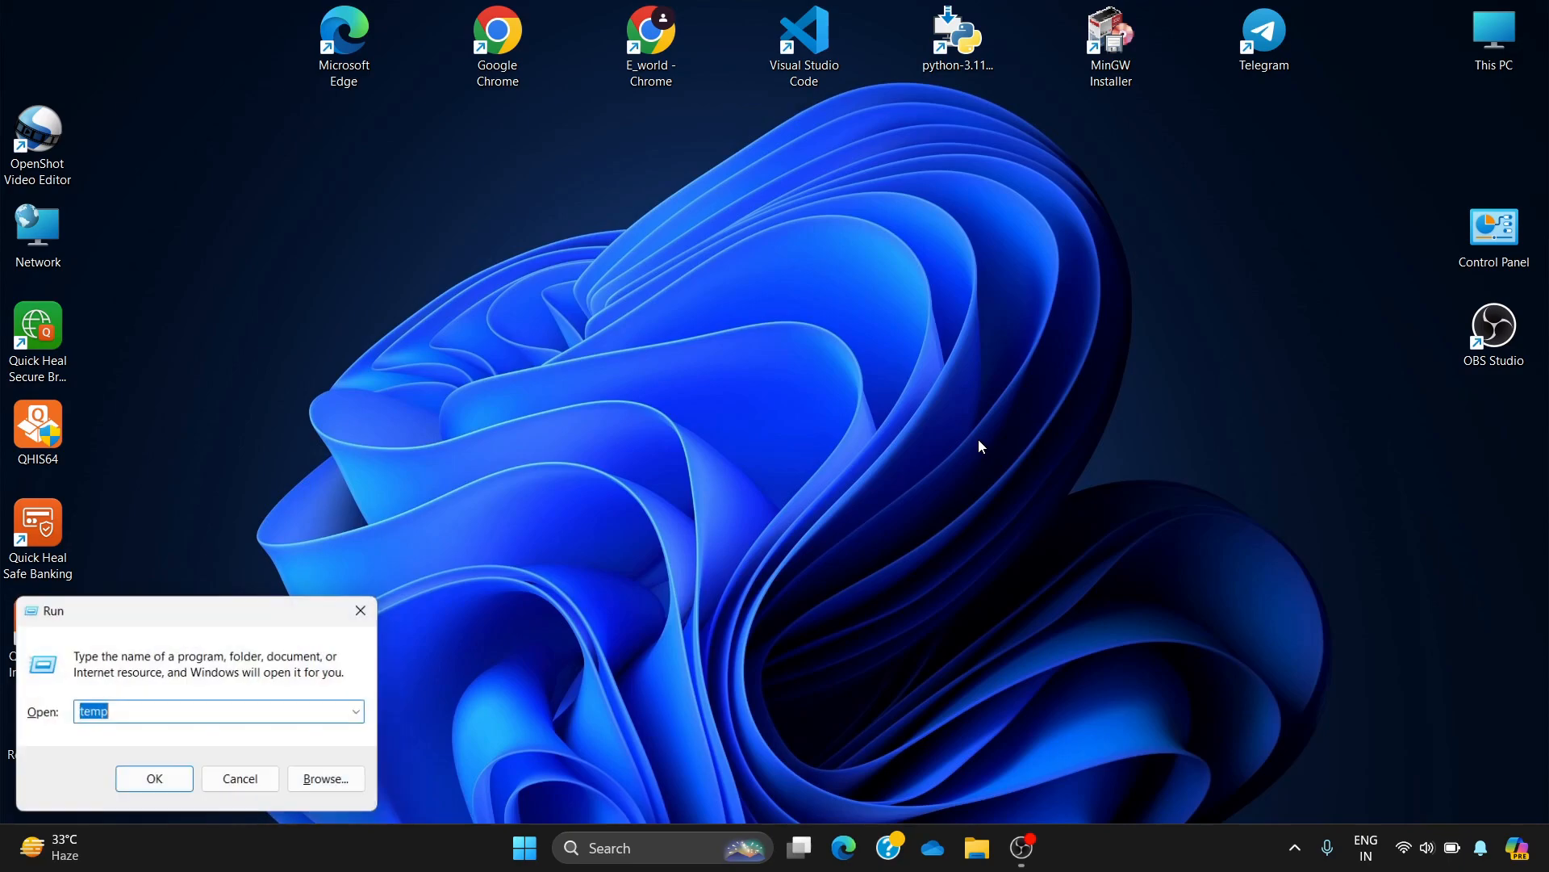
click(170, 708)
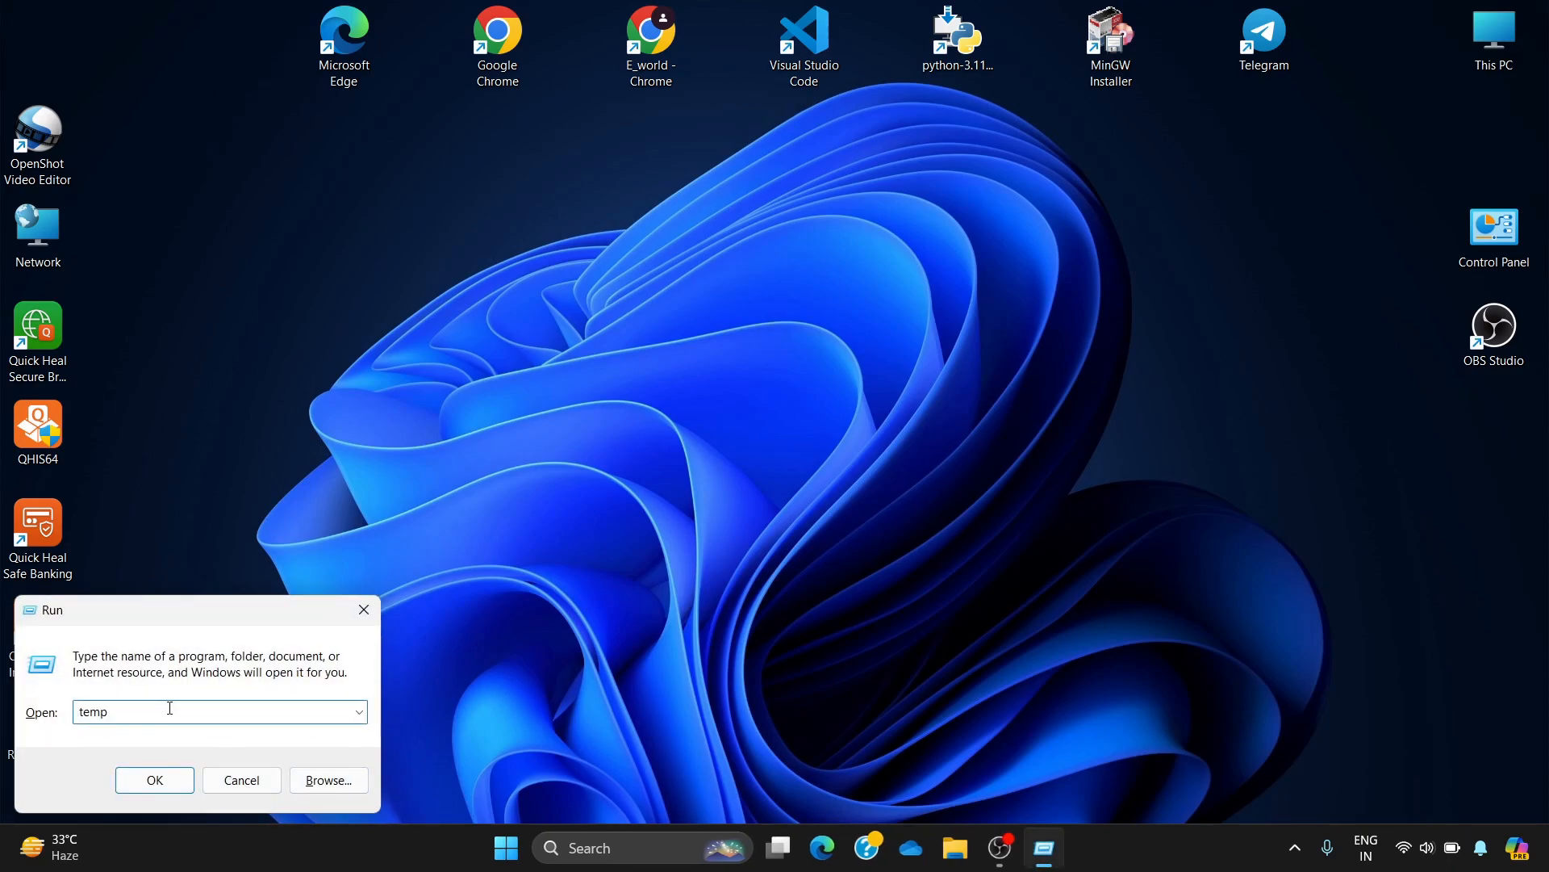
click(82, 711)
text(%)
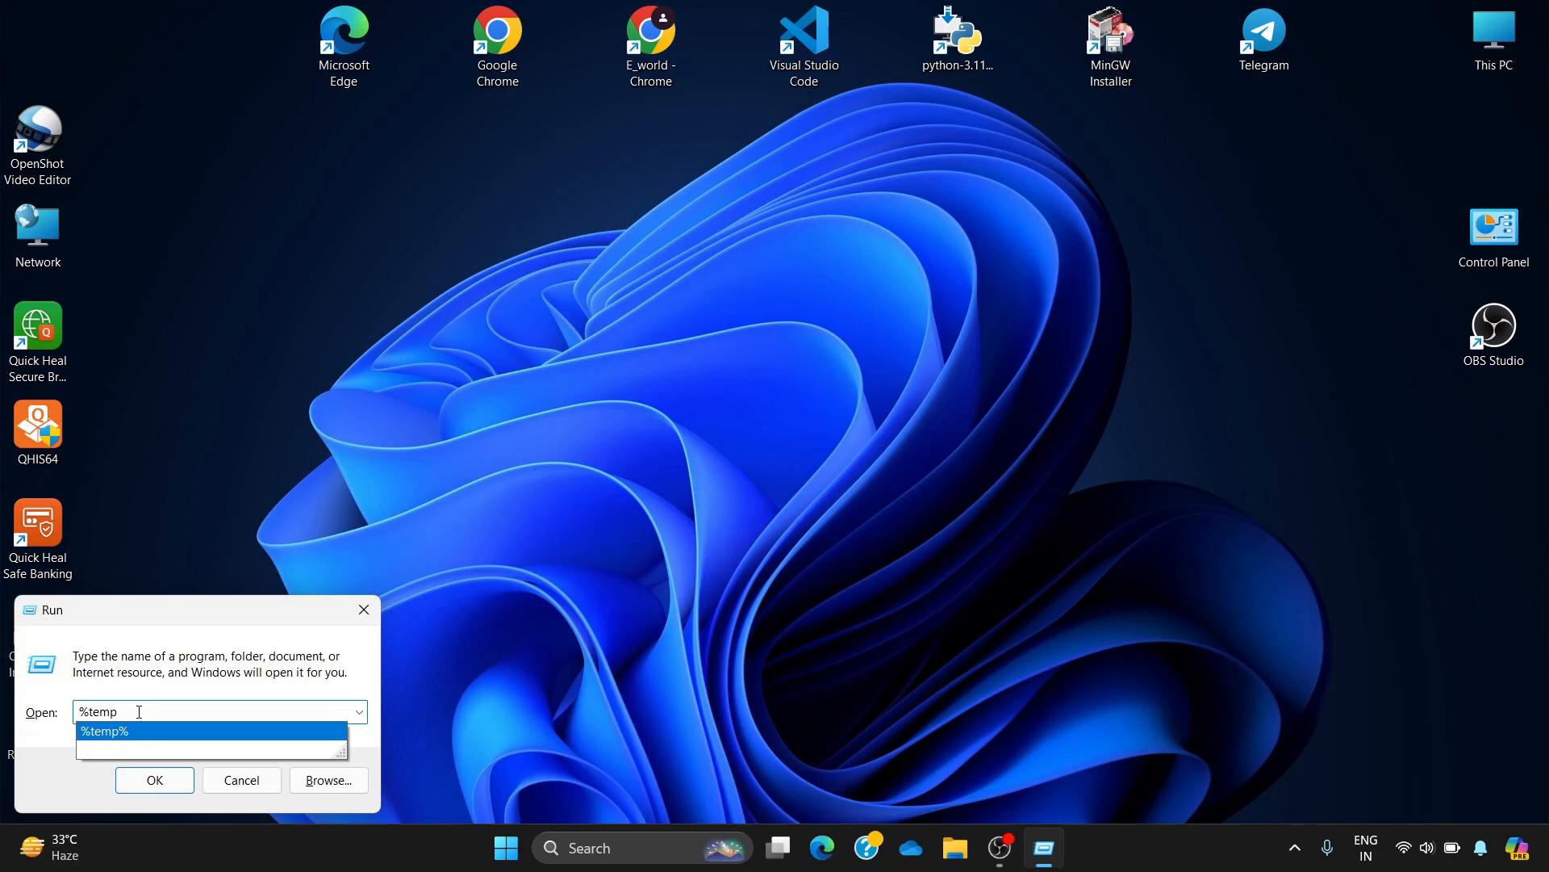
click(217, 707)
text(%)
key(Return)
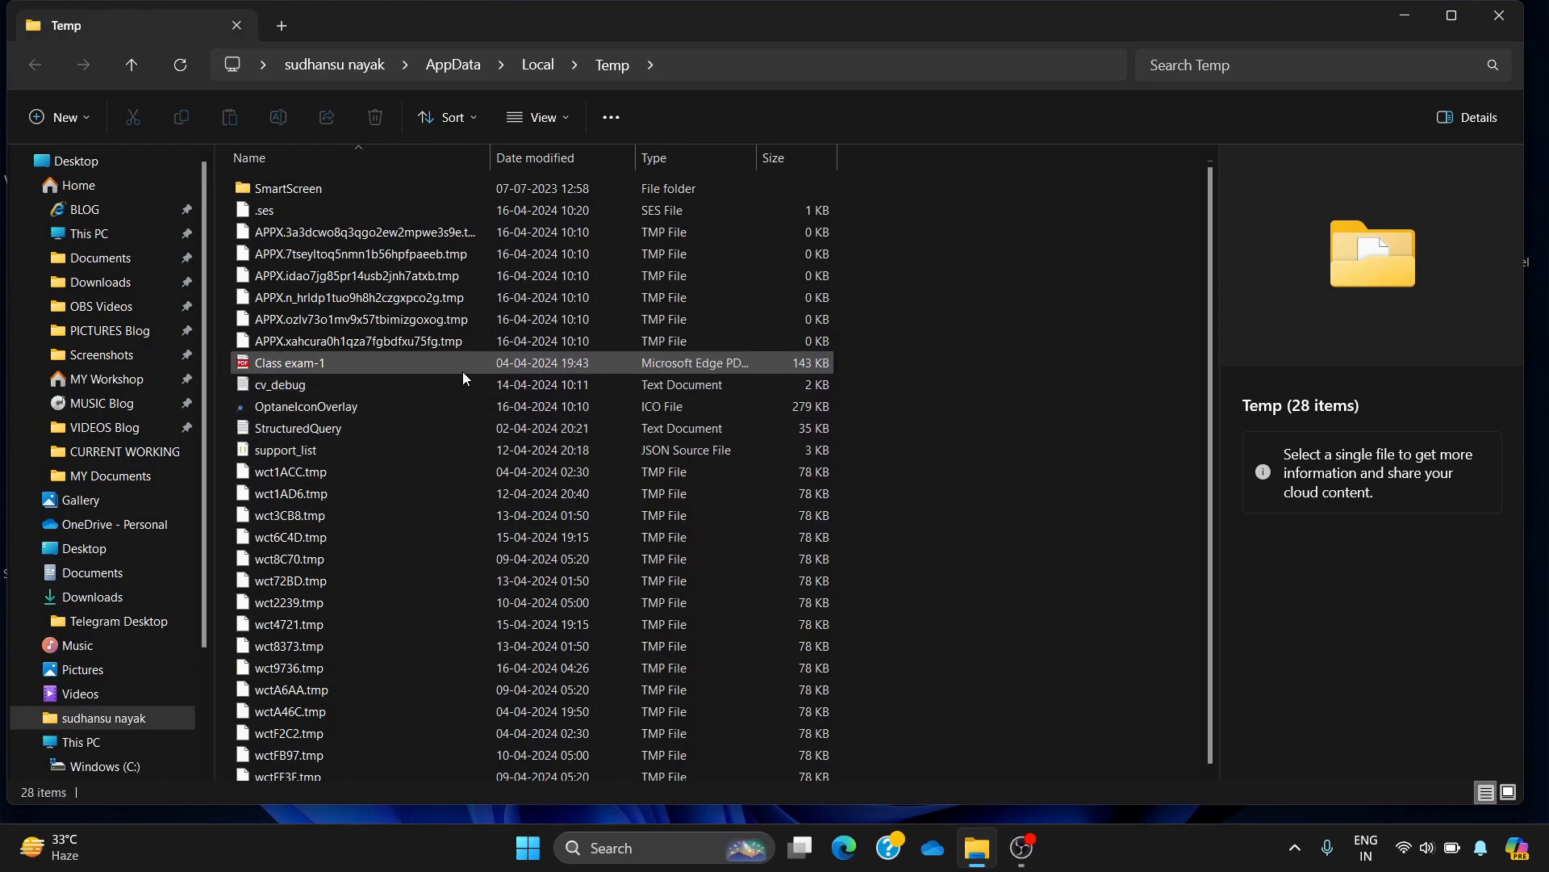
- Delete all the files in the user's AppData\Local\Temp folder, skipping those in use, and close the folder window
scroll(462, 372, down, 1)
scroll(462, 372, up, 1)
key(ctrl+a)
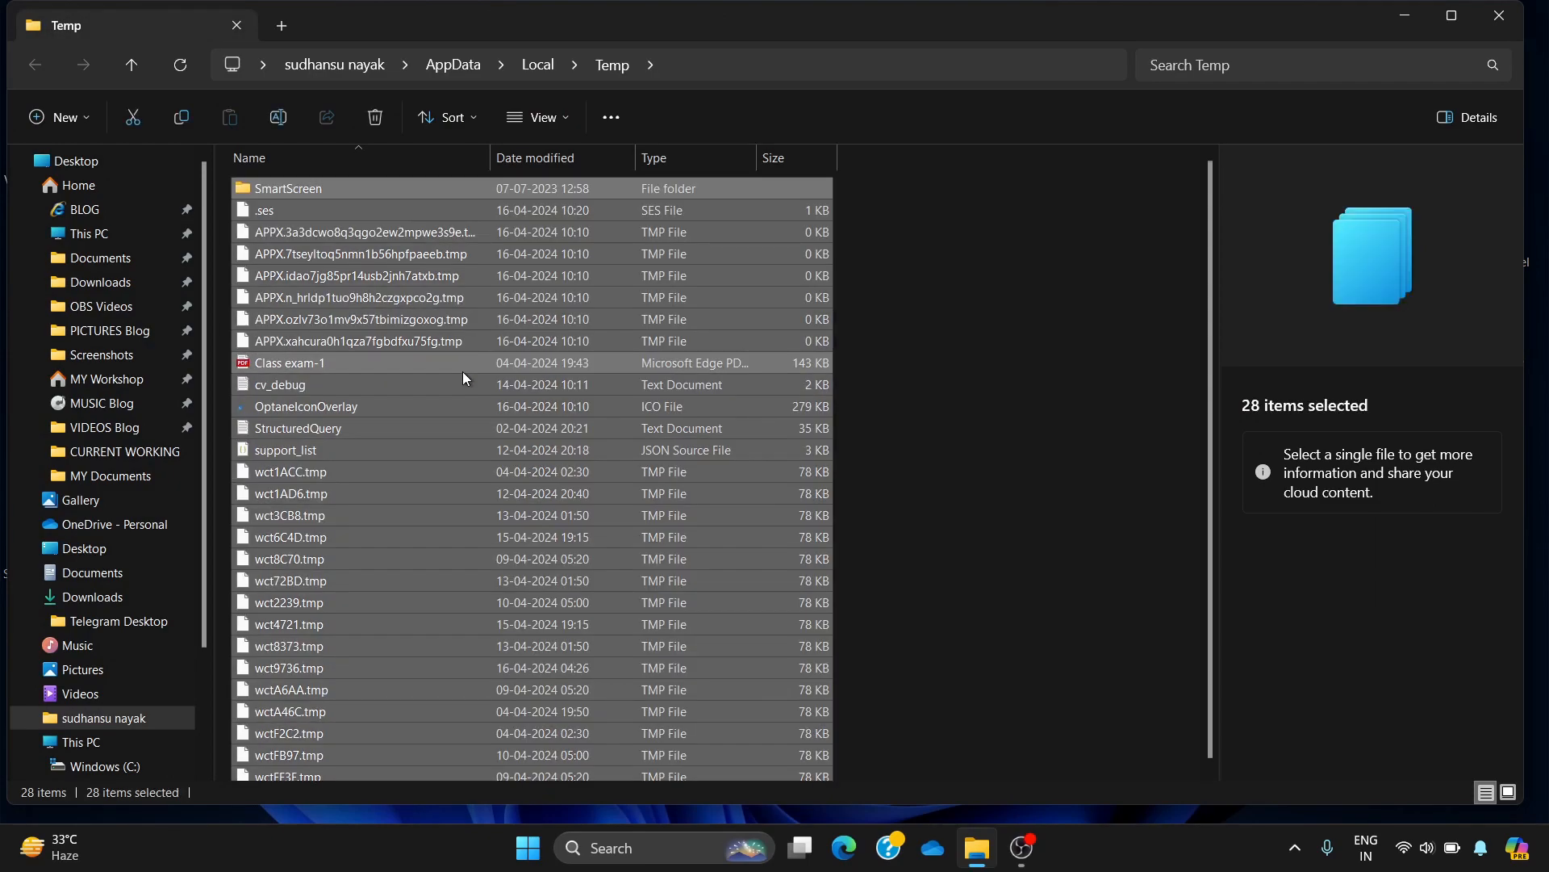
click(375, 117)
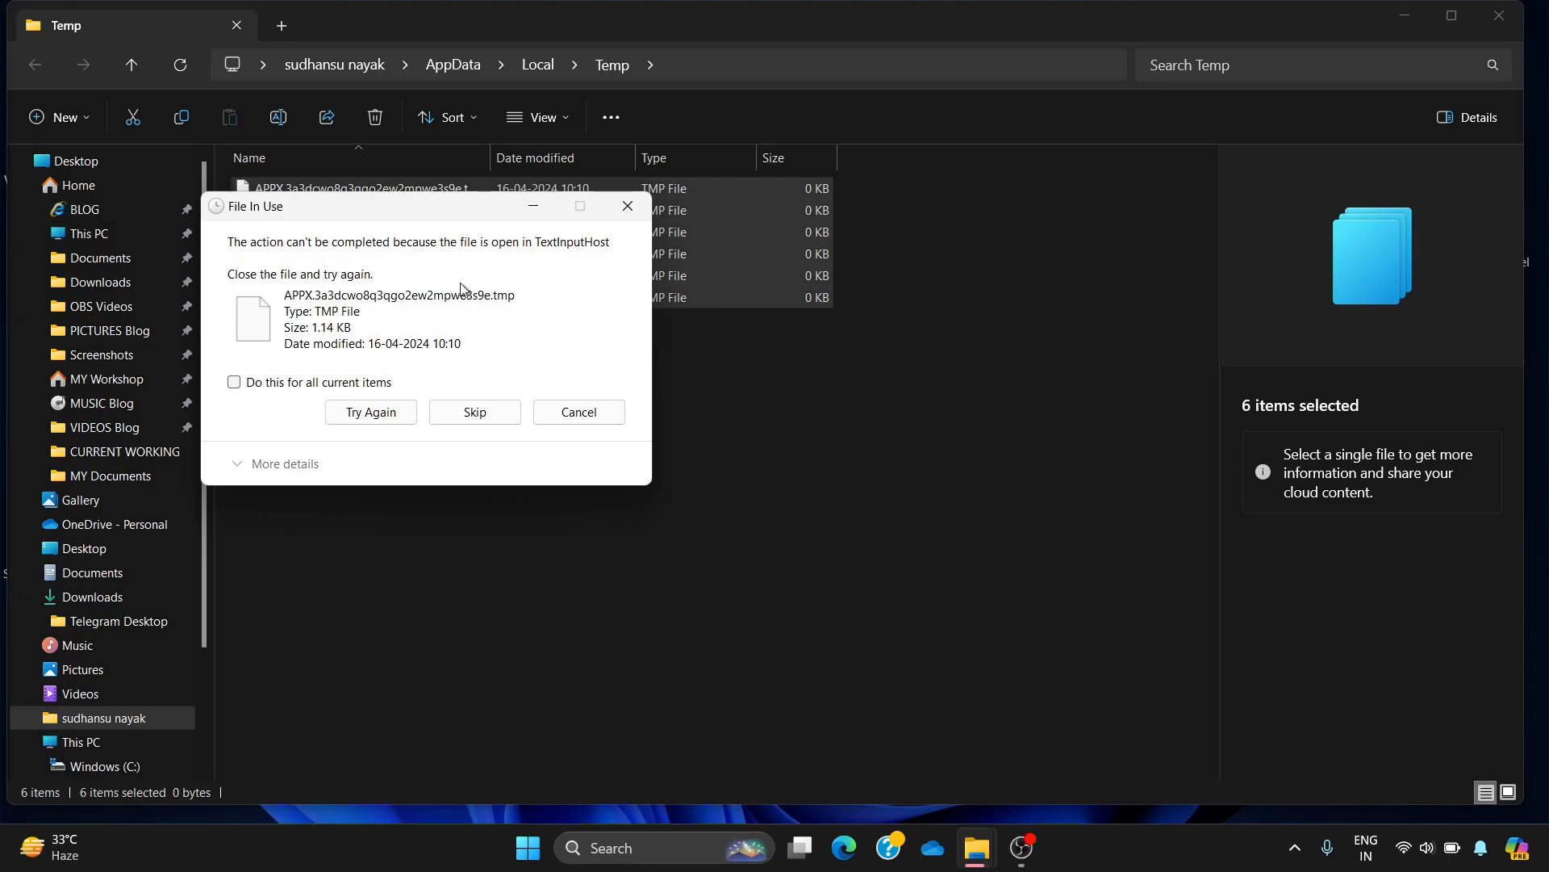
click(482, 428)
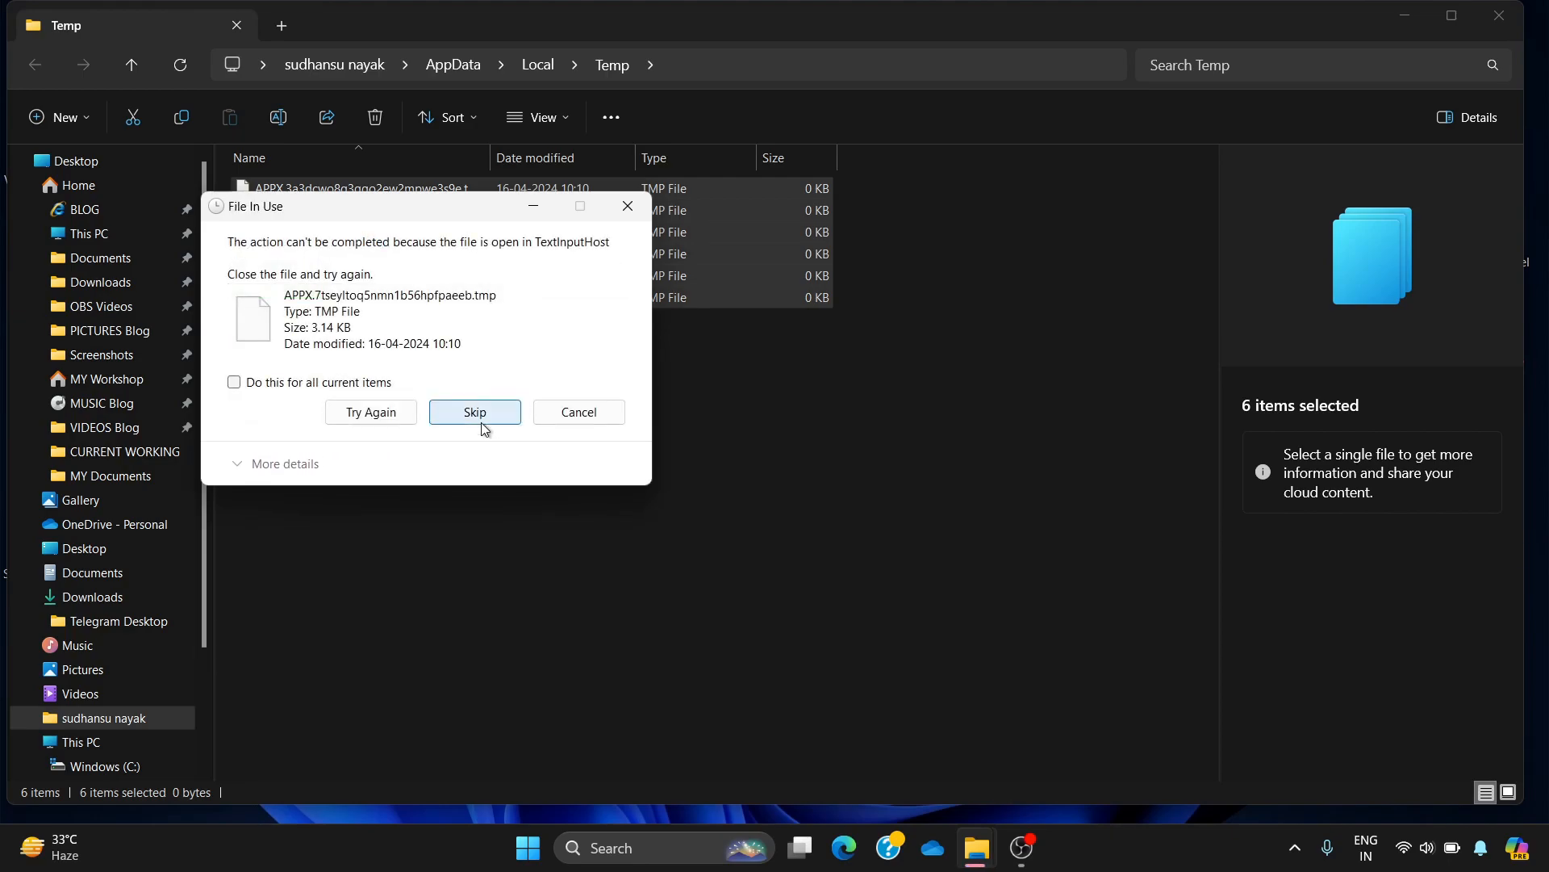
click(482, 428)
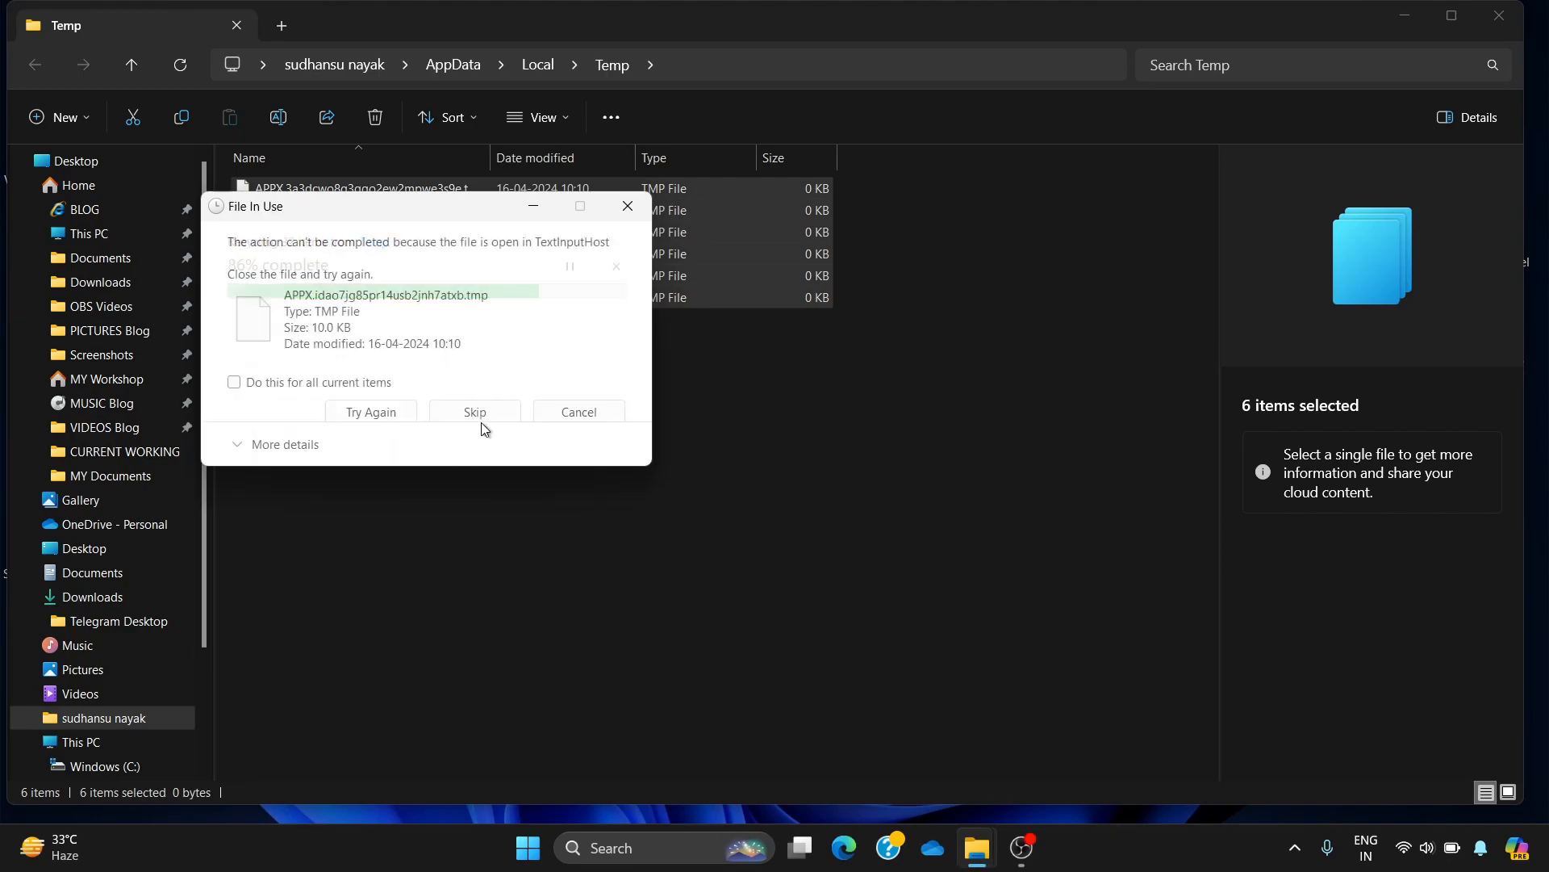
click(483, 428)
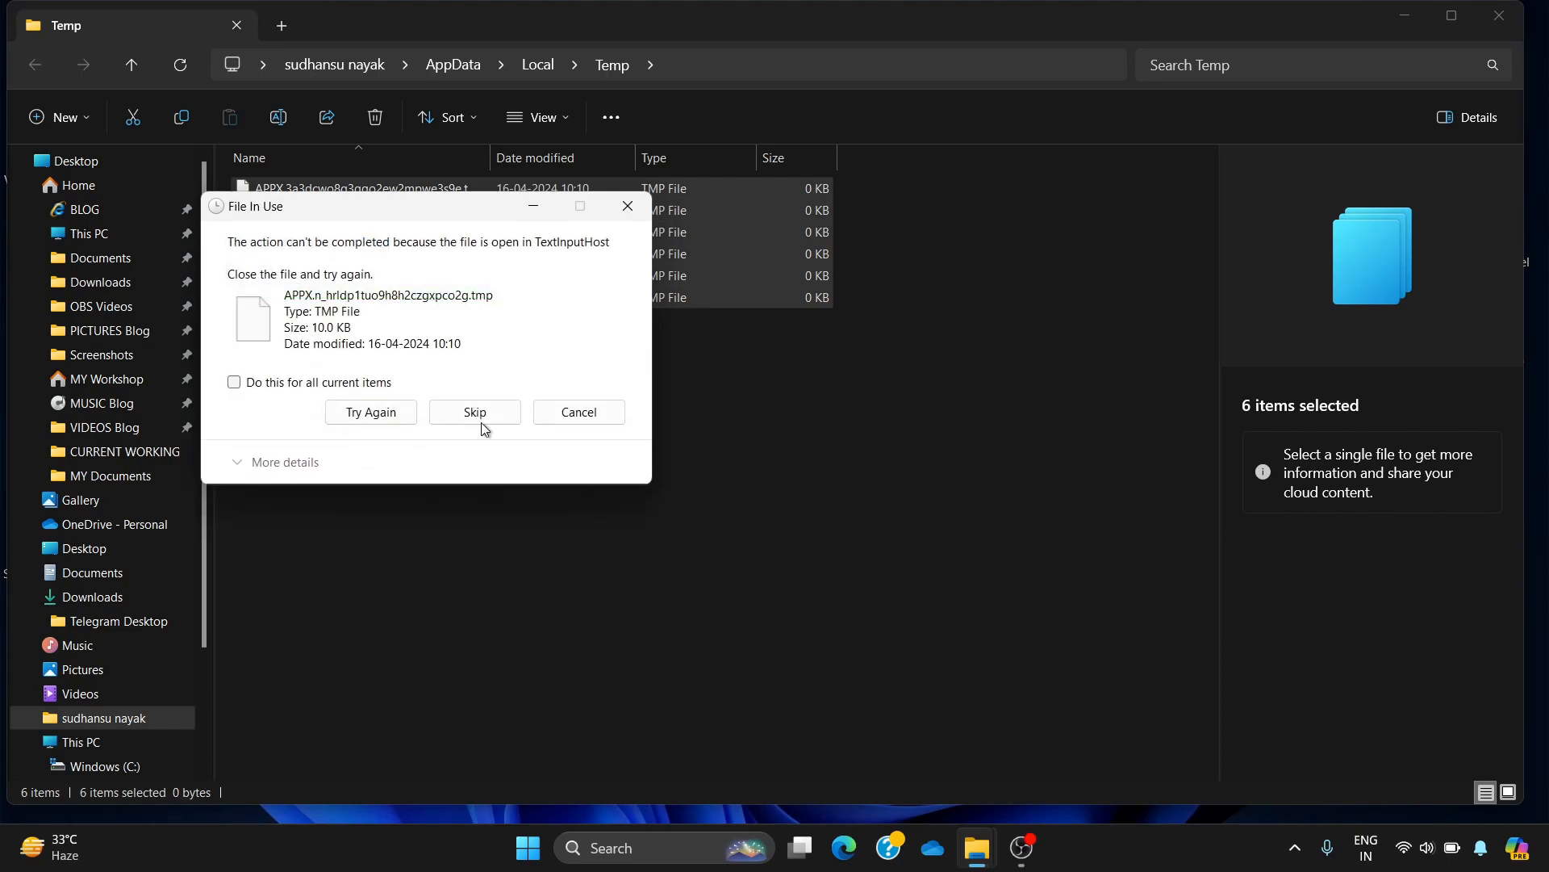
click(482, 428)
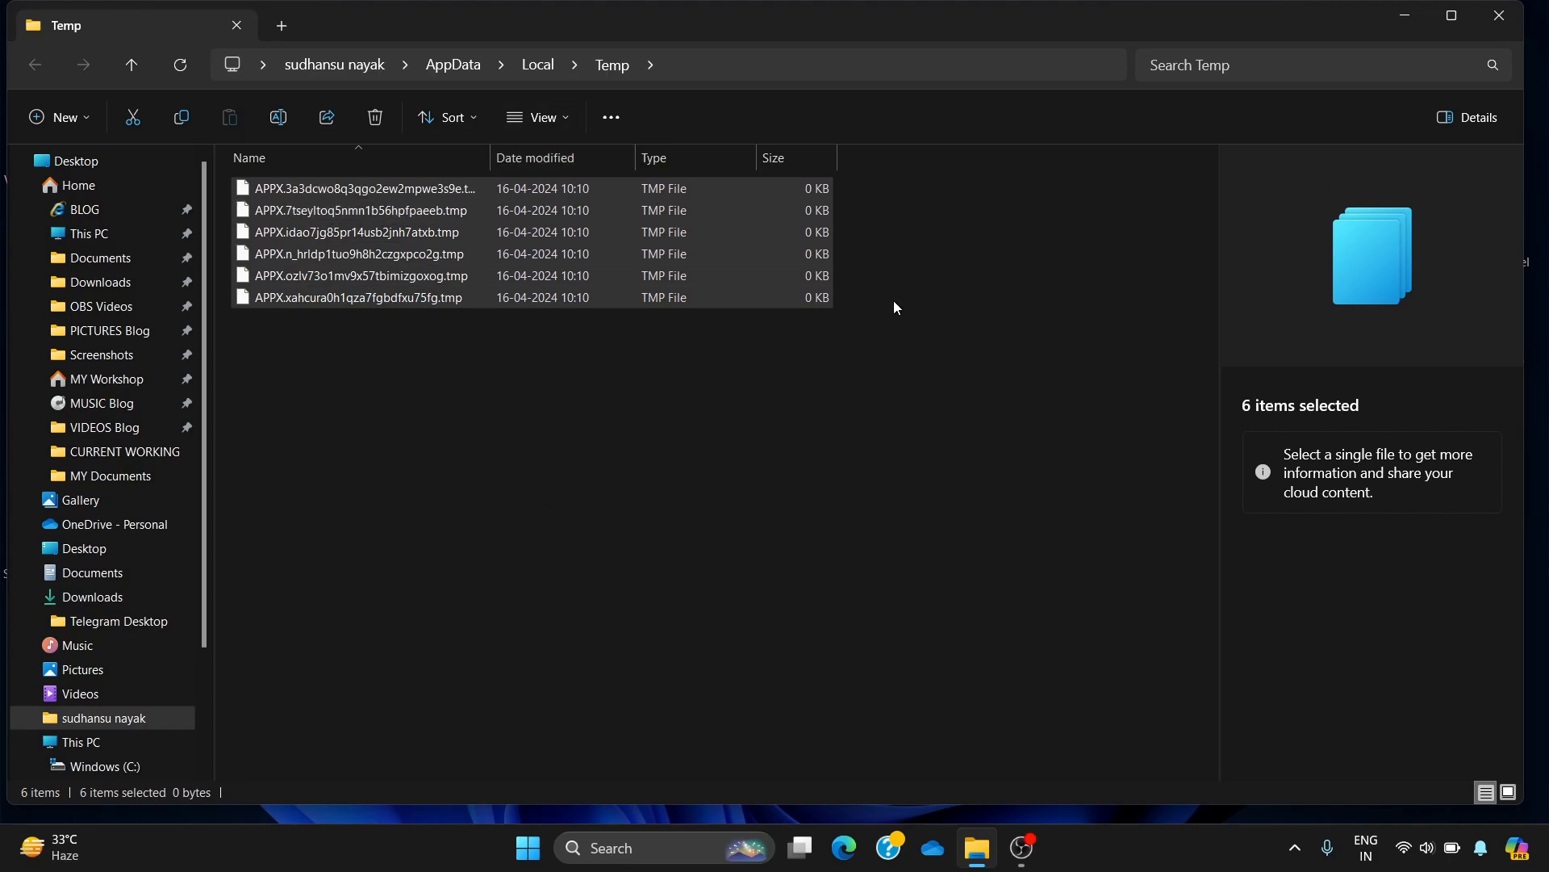
click(1497, 29)
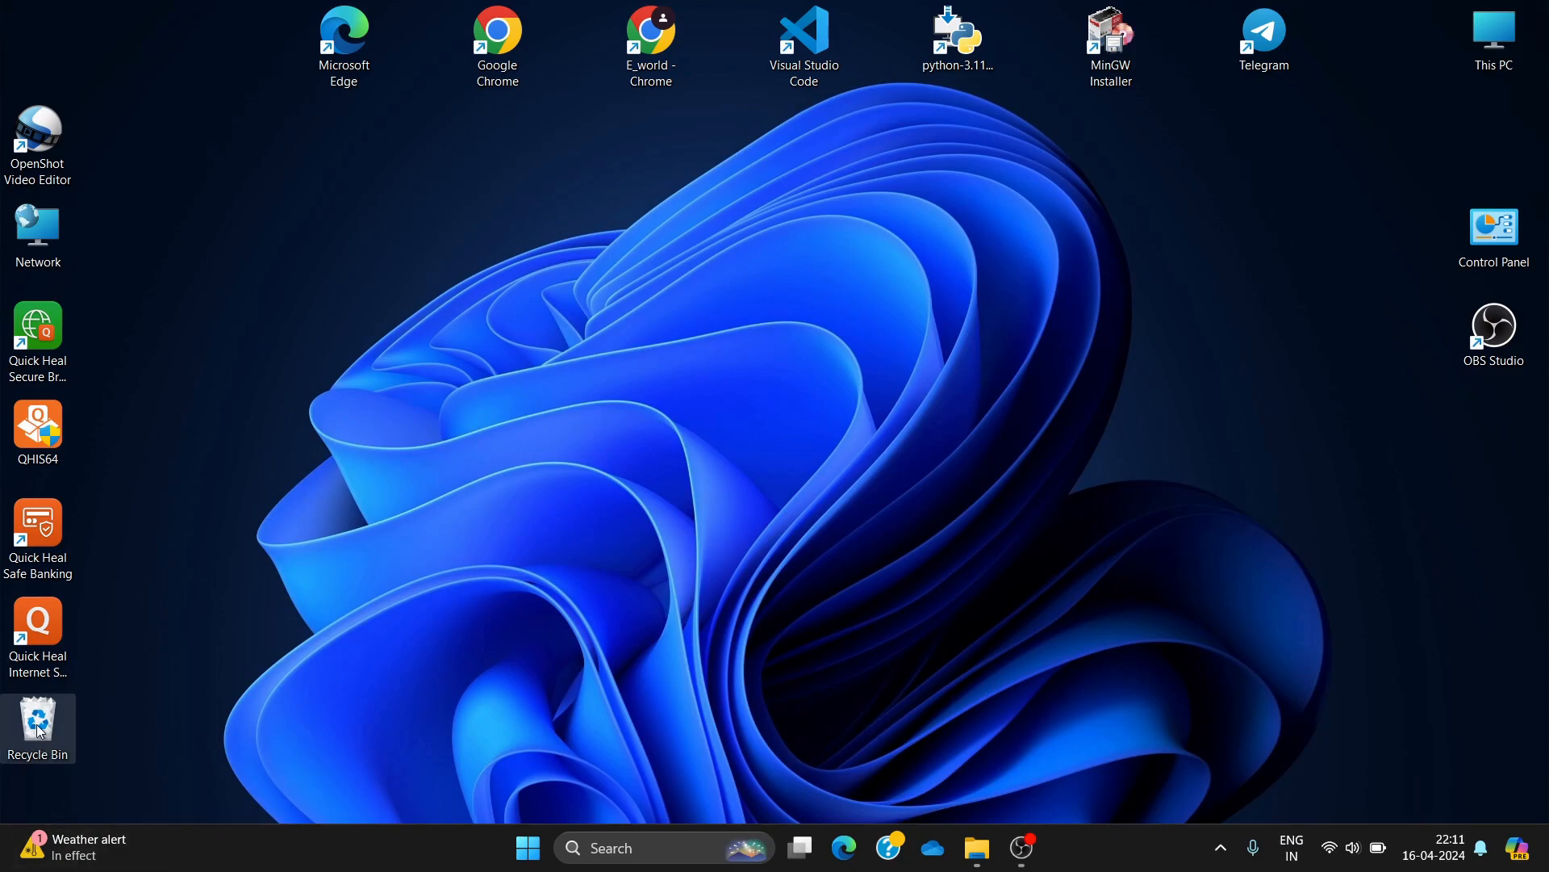
- Open the Recycle Bin and permanently delete all the items in it
click(991, 863)
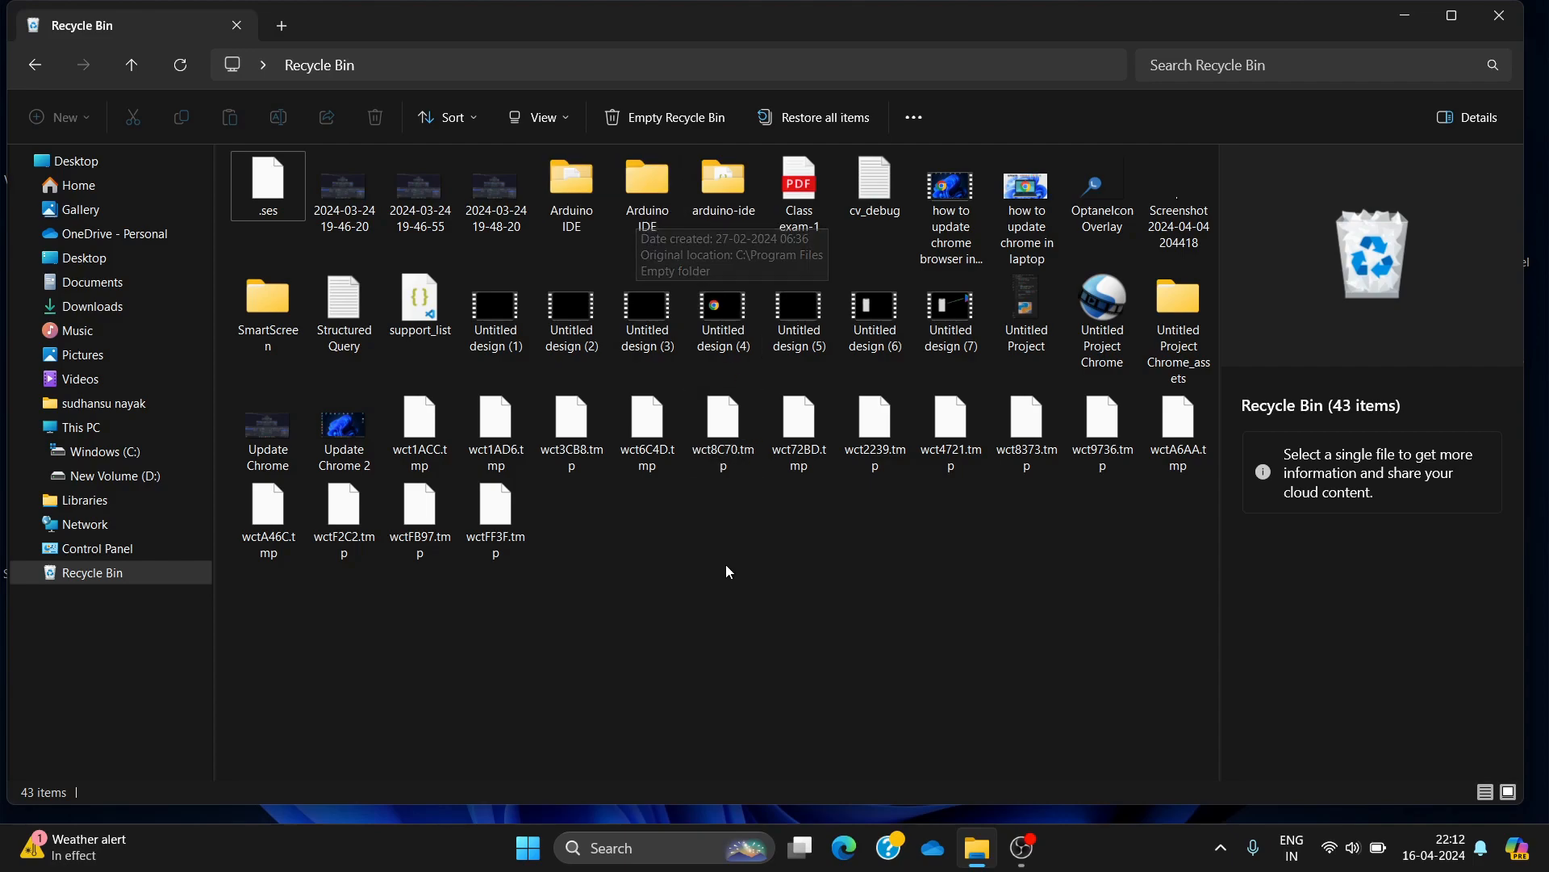
key(ctrl+a)
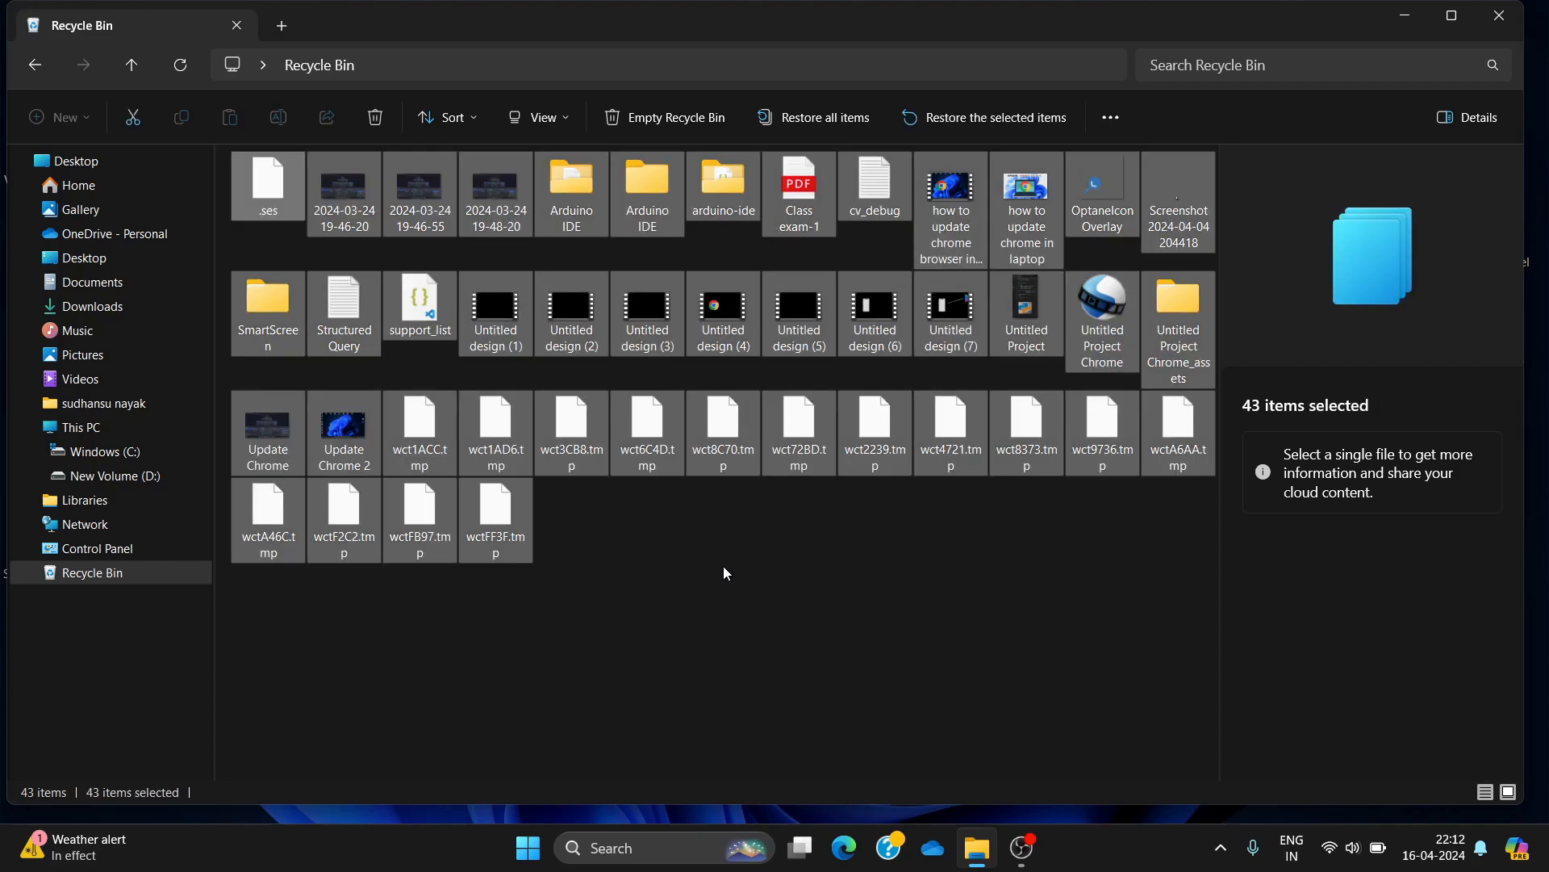
click(381, 119)
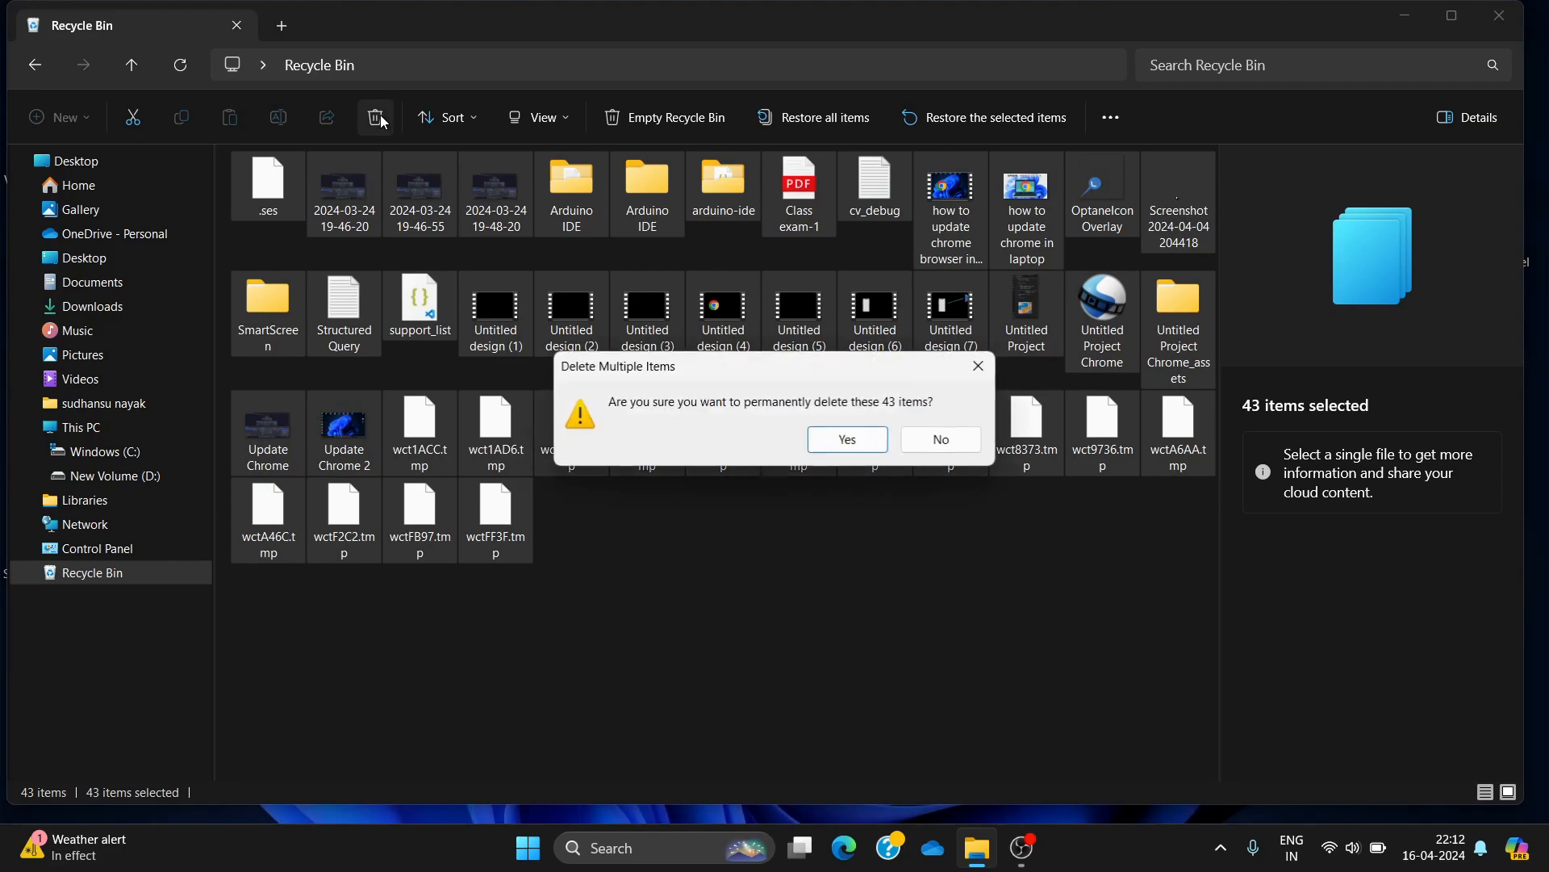
click(865, 437)
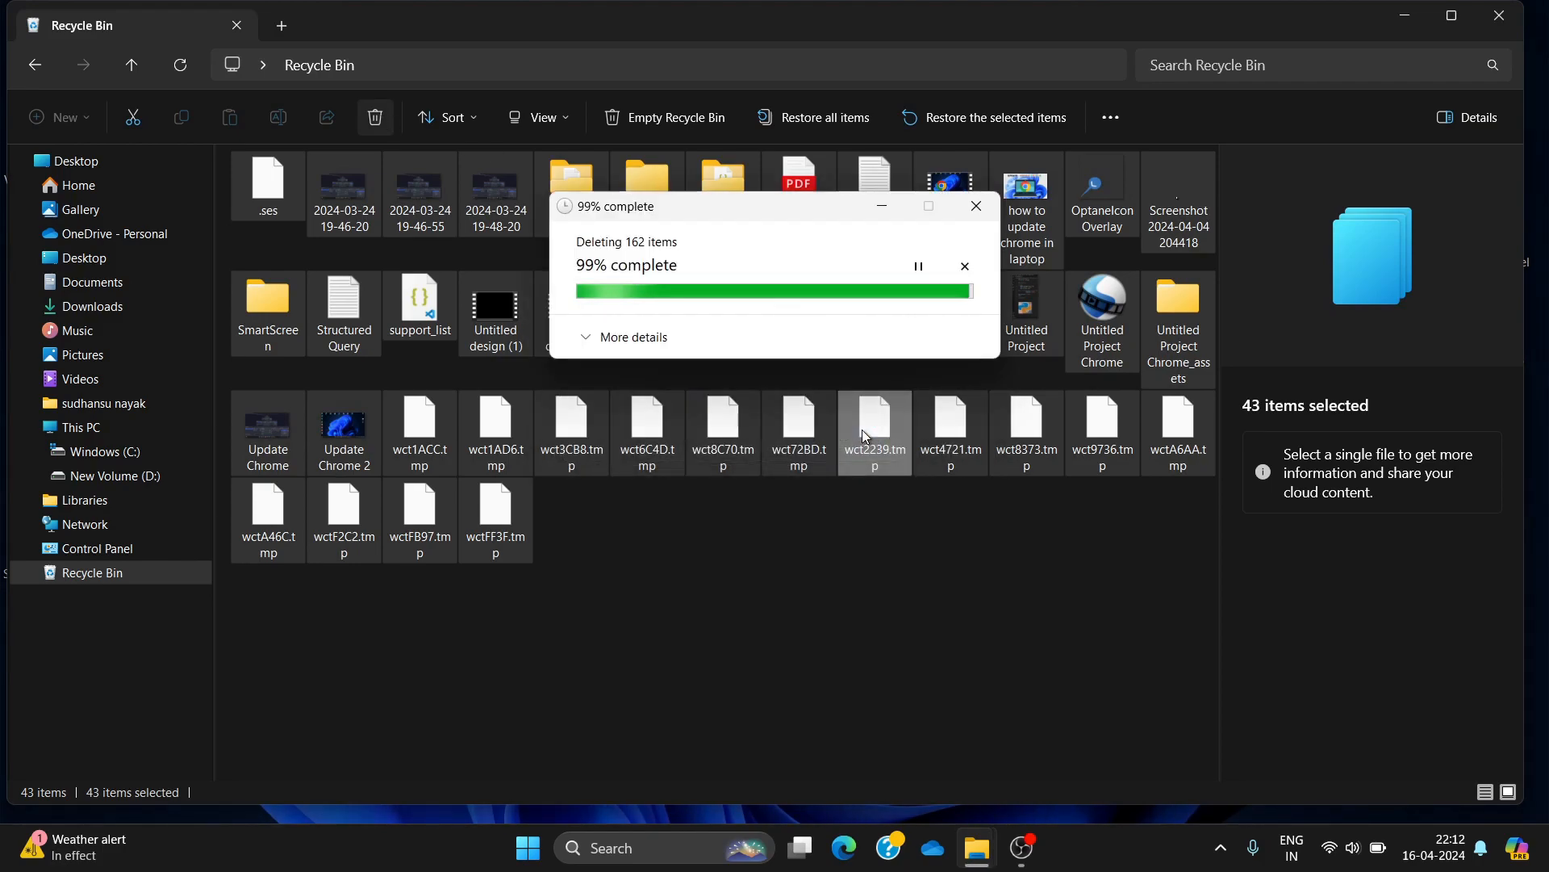